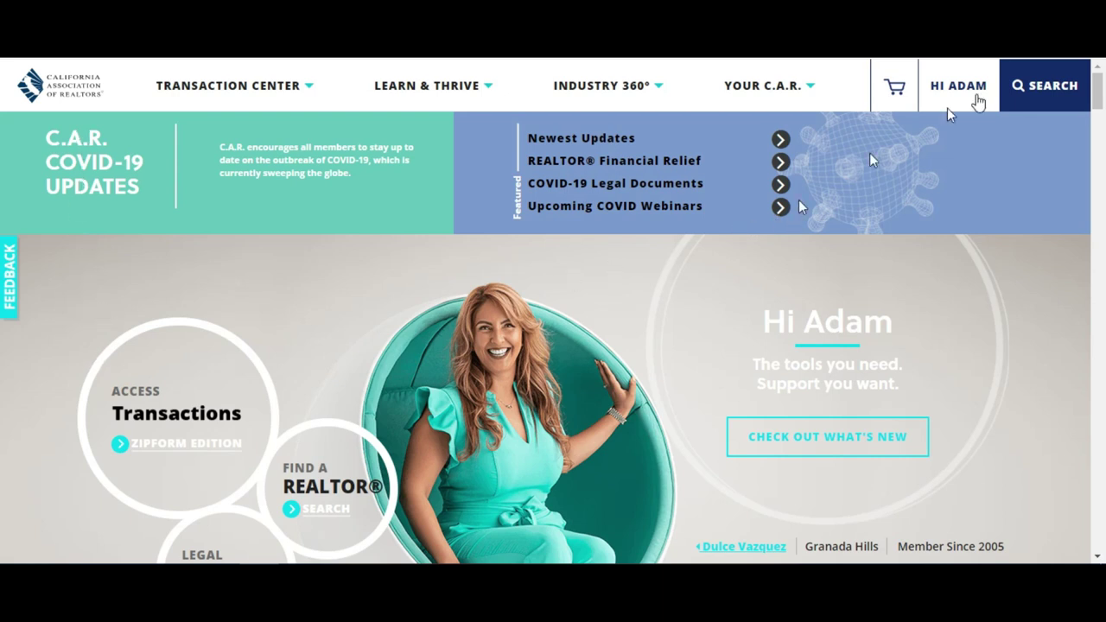
- Open the ZIPFORM EDITION link from the C.A.R. member home page
{"action": "left_click", "coordinate": [179, 450]}
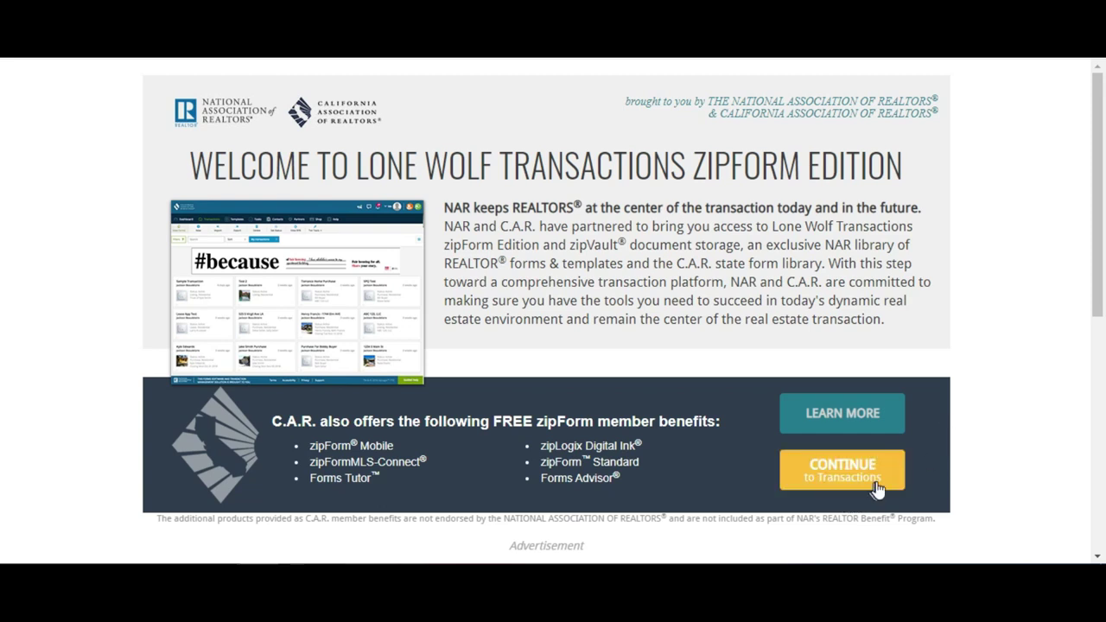
- Continue to the Transactions dashboard and show the account menu next to Me
{"action": "left_click", "coordinate": [877, 489]}
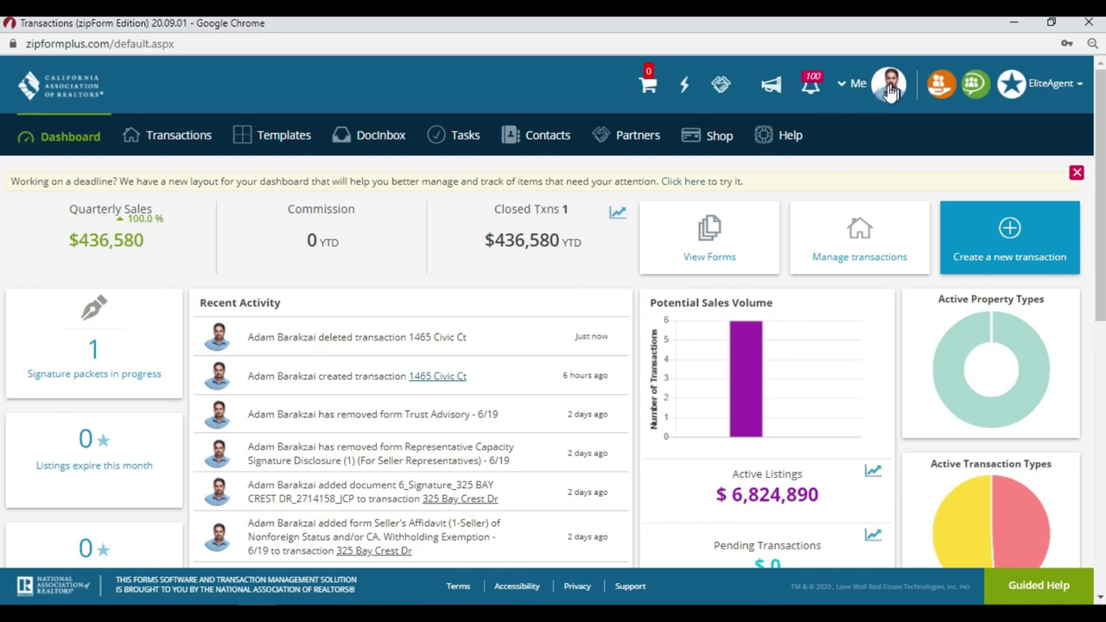
{"action": "left_click", "coordinate": [839, 87]}
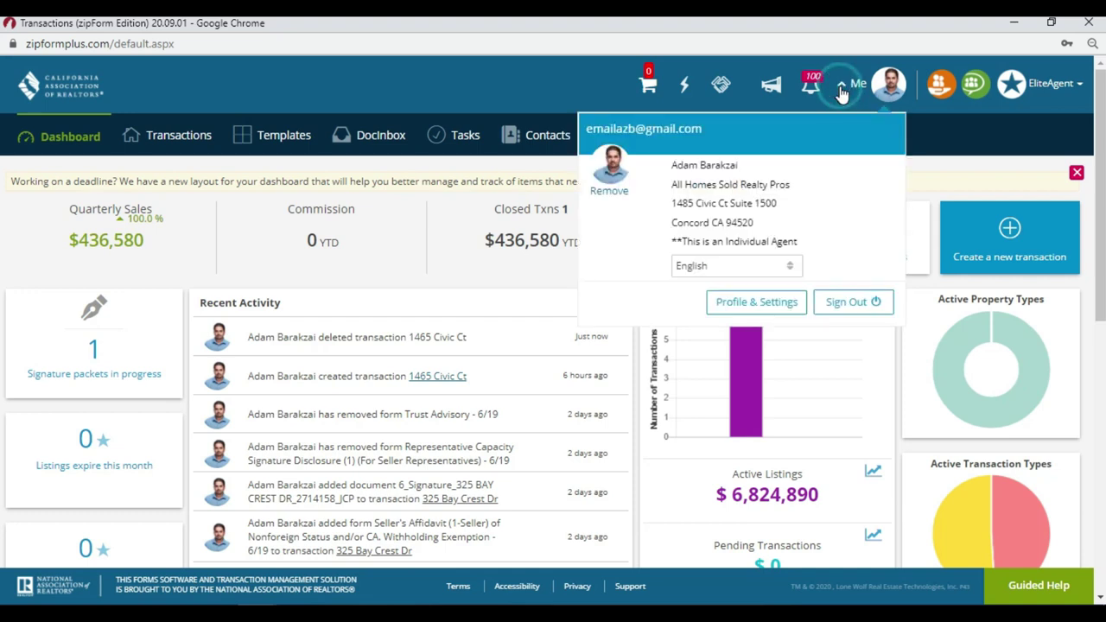
- Keep Digital Ink 2.0 on Pacific Time Zone in Profile & Settings, save, and return to Dashboard
{"action": "left_click", "coordinate": [766, 303]}
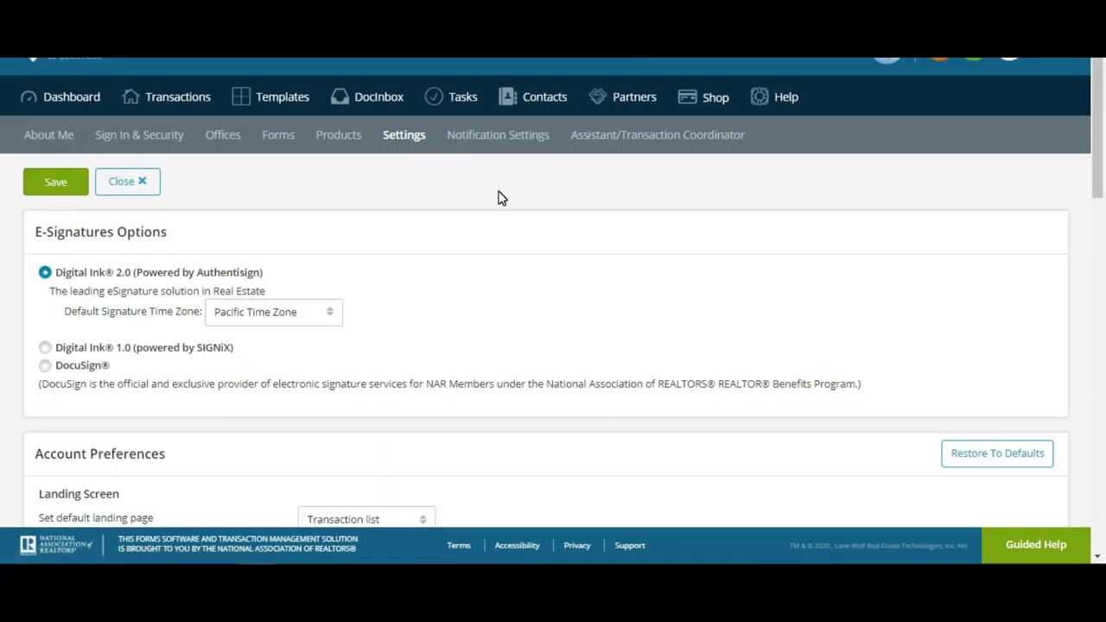
{"action": "scroll", "coordinate": [497, 198], "scroll_direction": "down", "scroll_amount": 2}
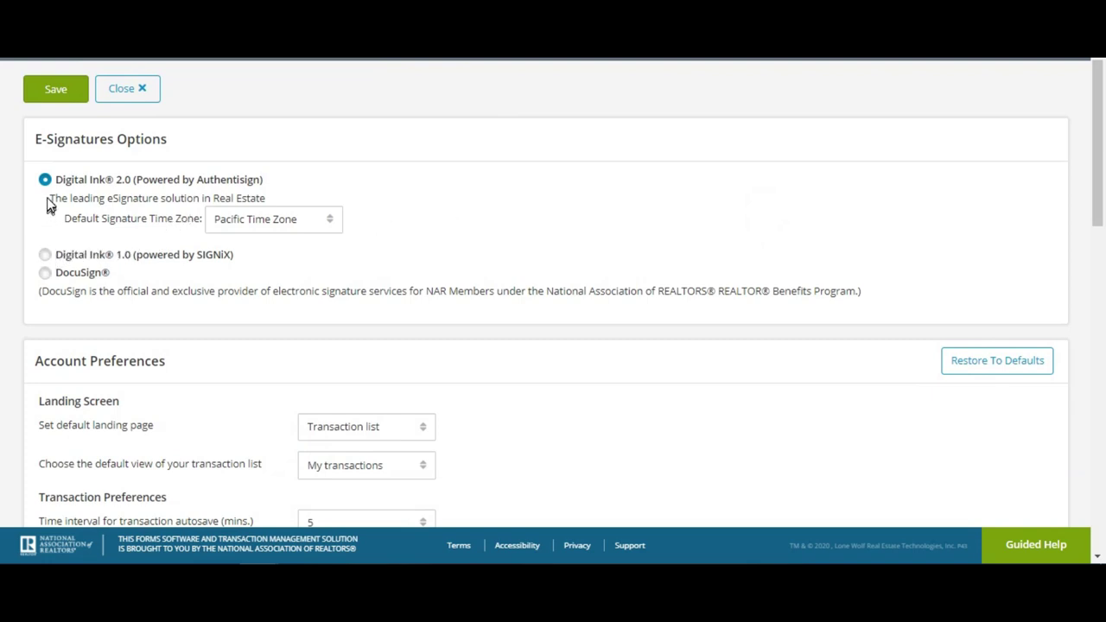
{"action": "left_click", "coordinate": [125, 178]}
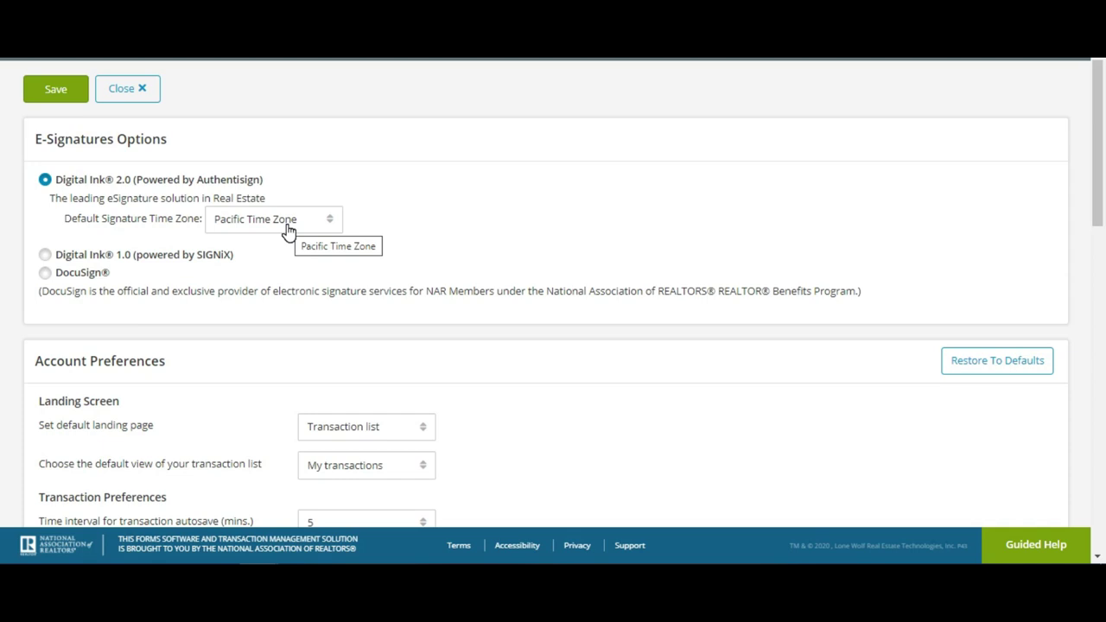
{"action": "left_click", "coordinate": [67, 95]}
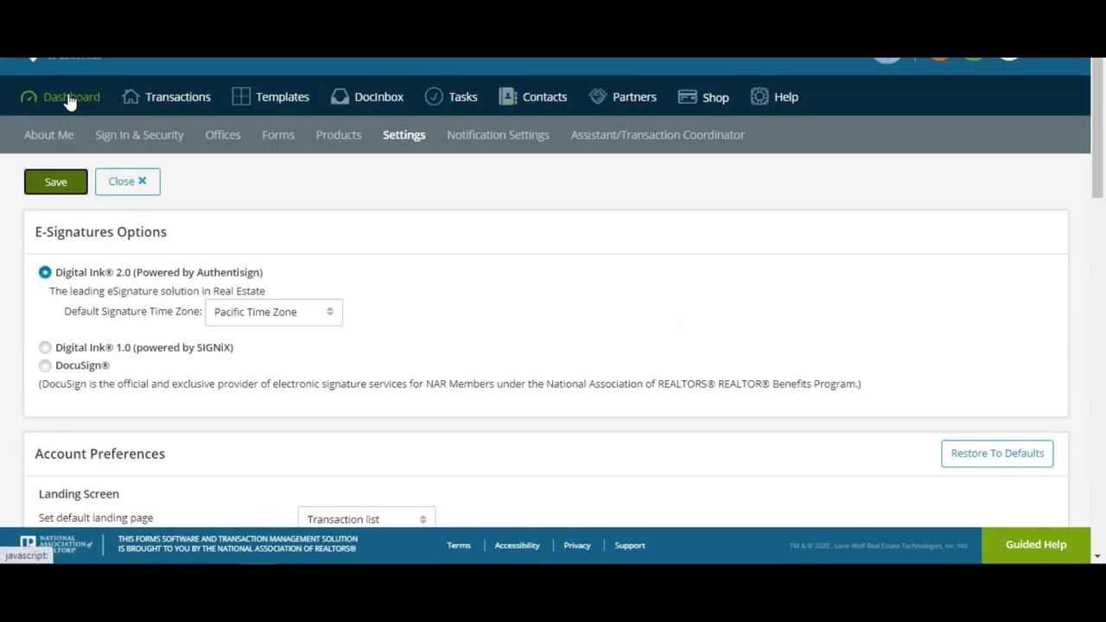
{"action": "left_click", "coordinate": [71, 99]}
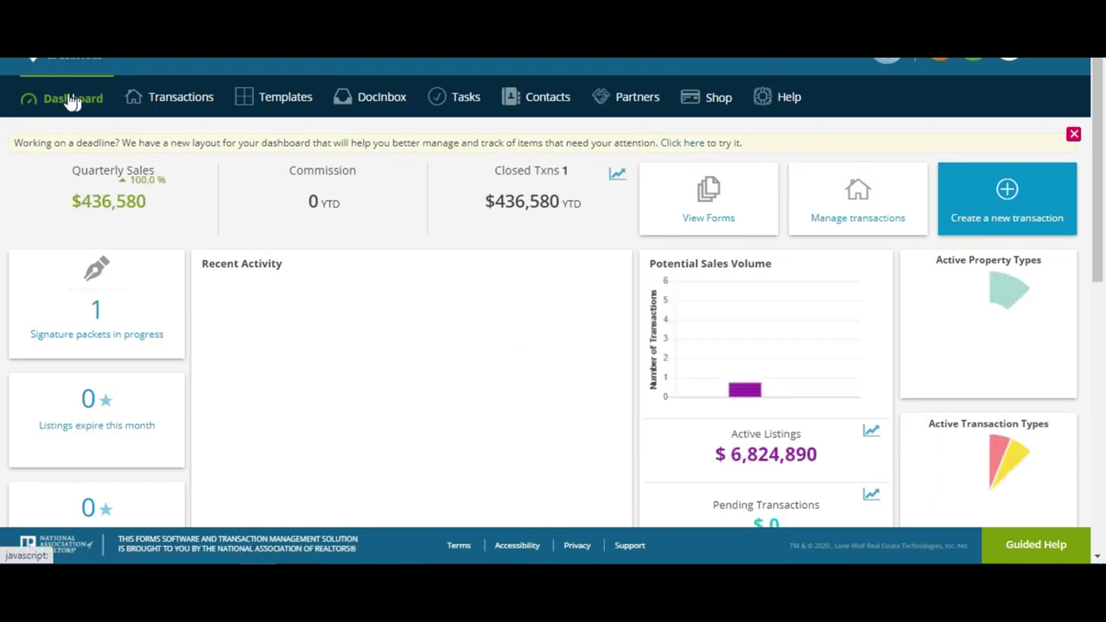
- Go to the Transactions list and start a New transaction to see the type choices
{"action": "left_click", "coordinate": [181, 102]}
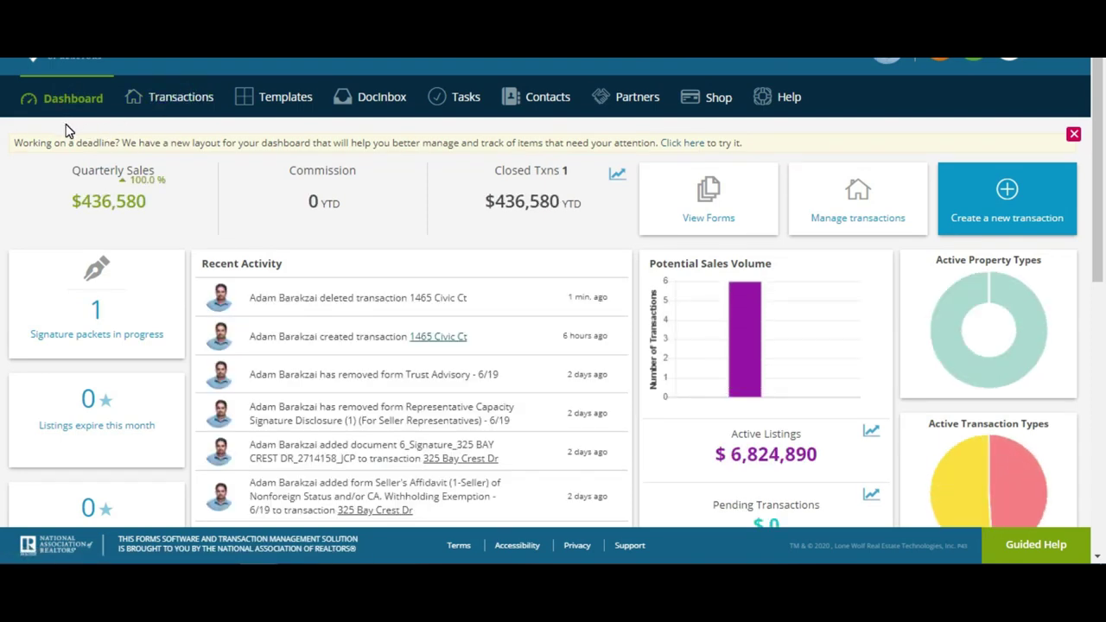
{"action": "left_click", "coordinate": [193, 108]}
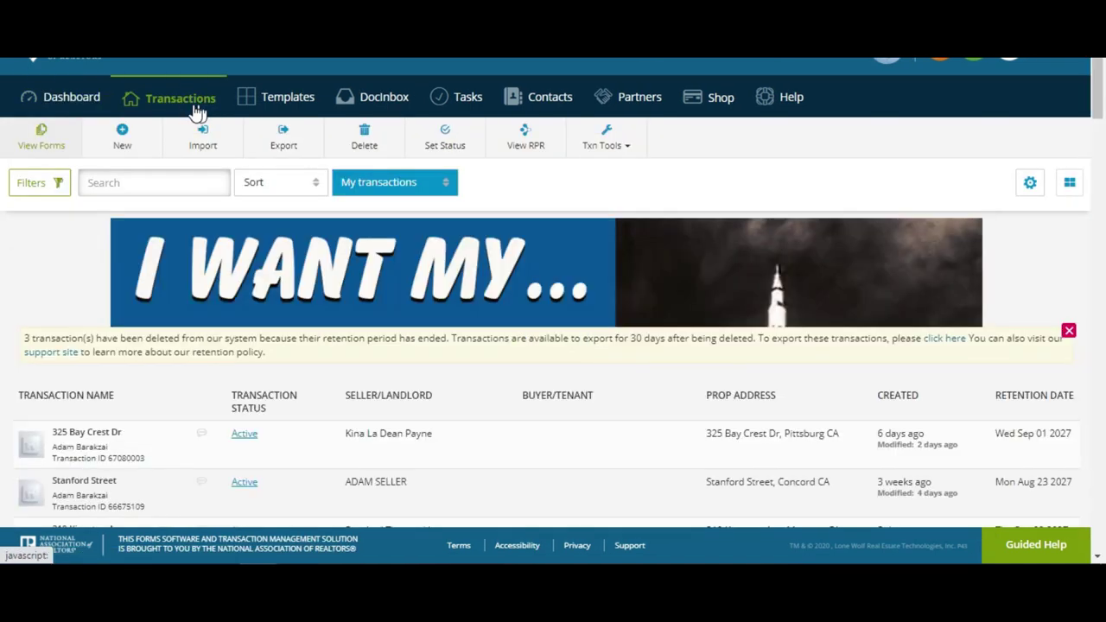
{"action": "left_click", "coordinate": [126, 149]}
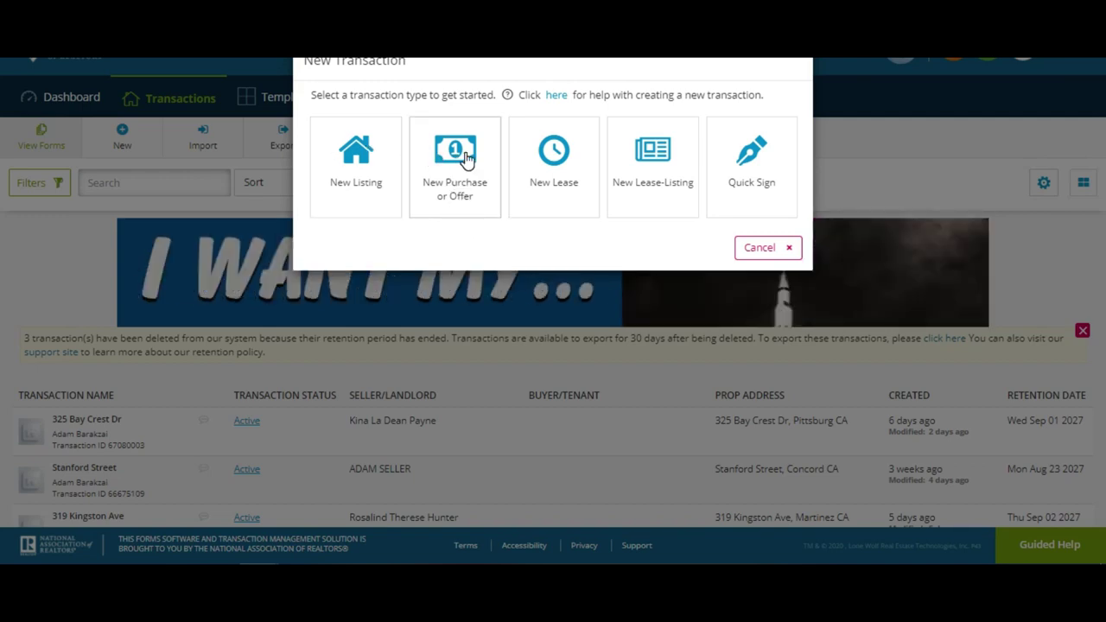
{"action": "left_click", "coordinate": [465, 156]}
{"action": "left_click", "coordinate": [491, 126]}
{"action": "type", "text": "1"}
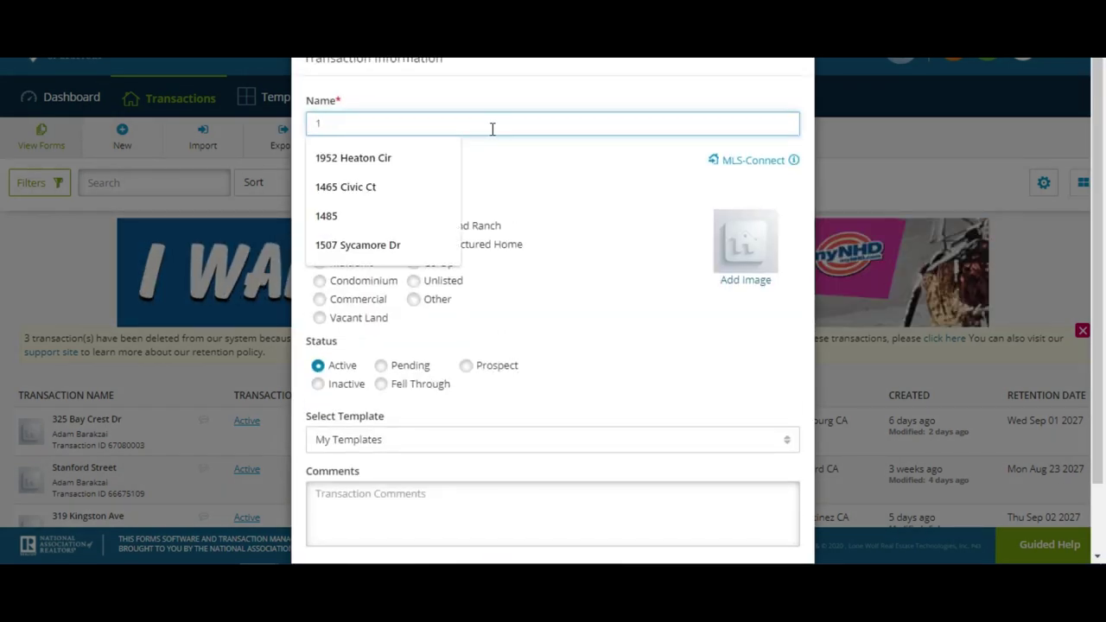
{"action": "type", "text": "4"}
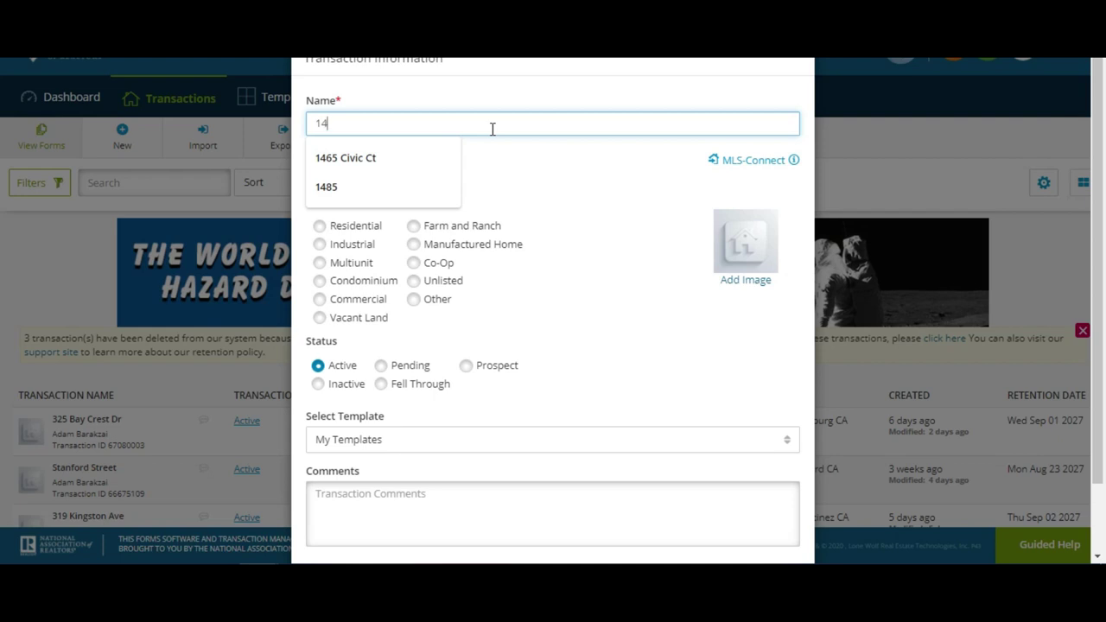
{"action": "type", "text": "85 "}
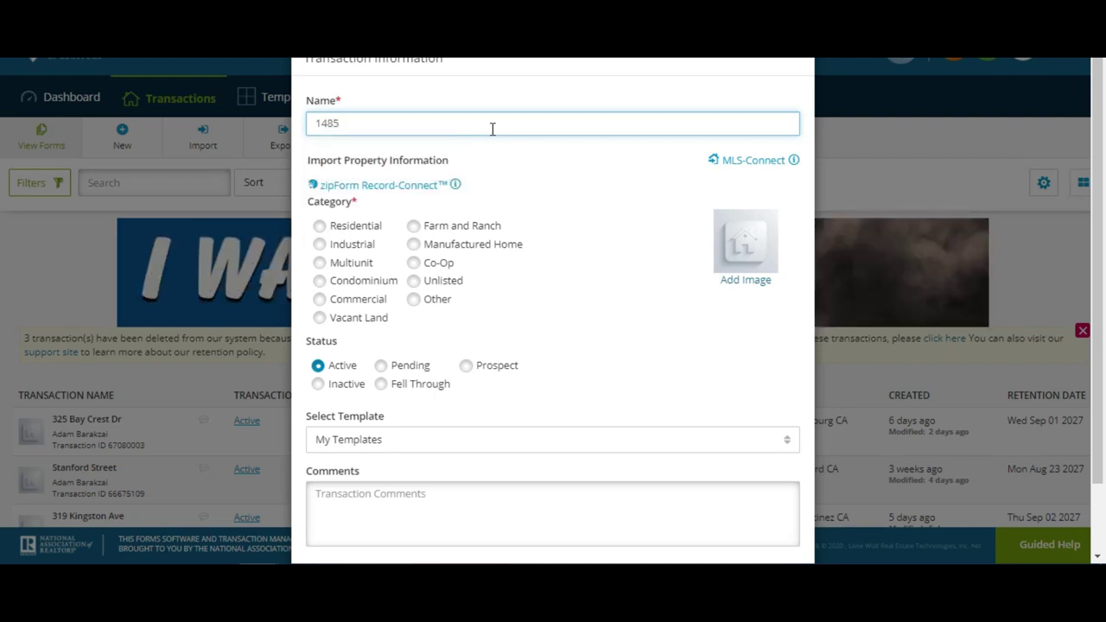
{"action": "type", "text": "Civic"}
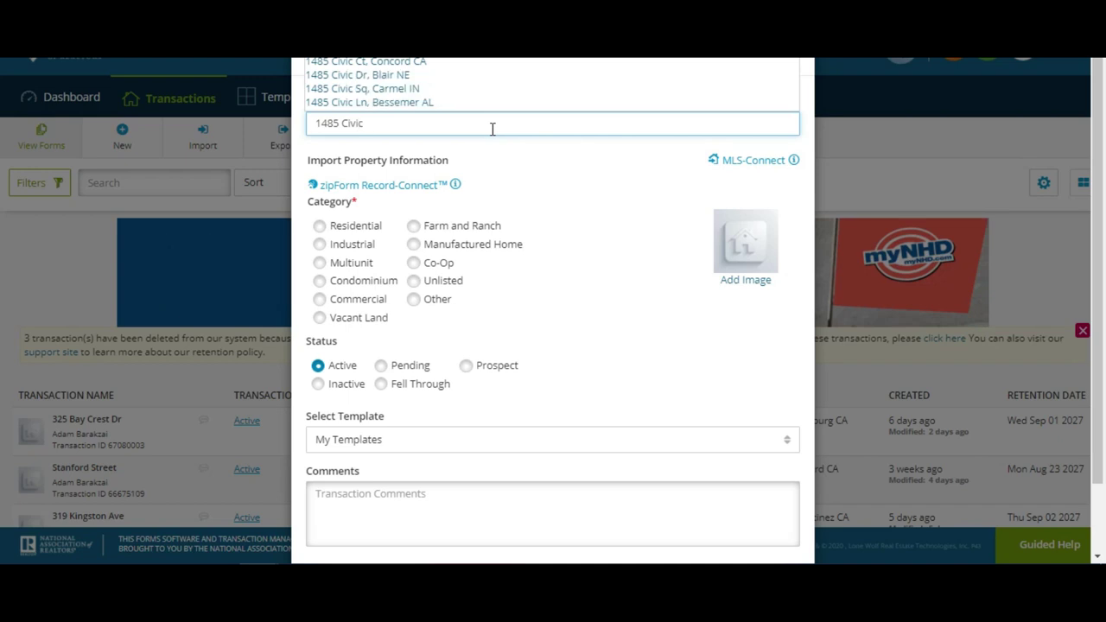
{"action": "left_click", "coordinate": [420, 64]}
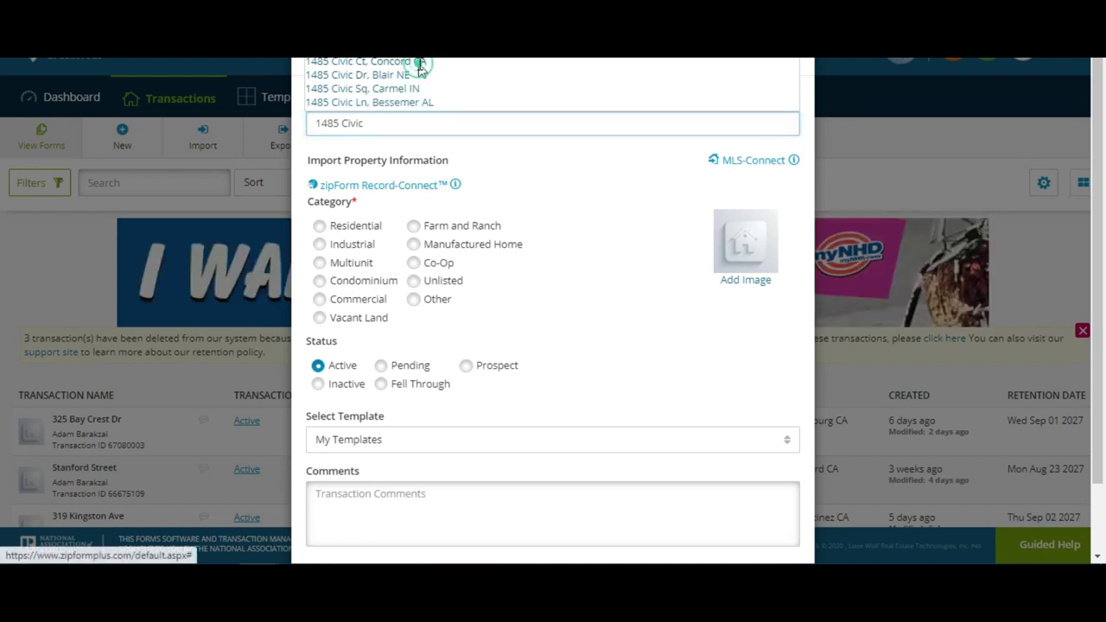
{"action": "left_click", "coordinate": [355, 226]}
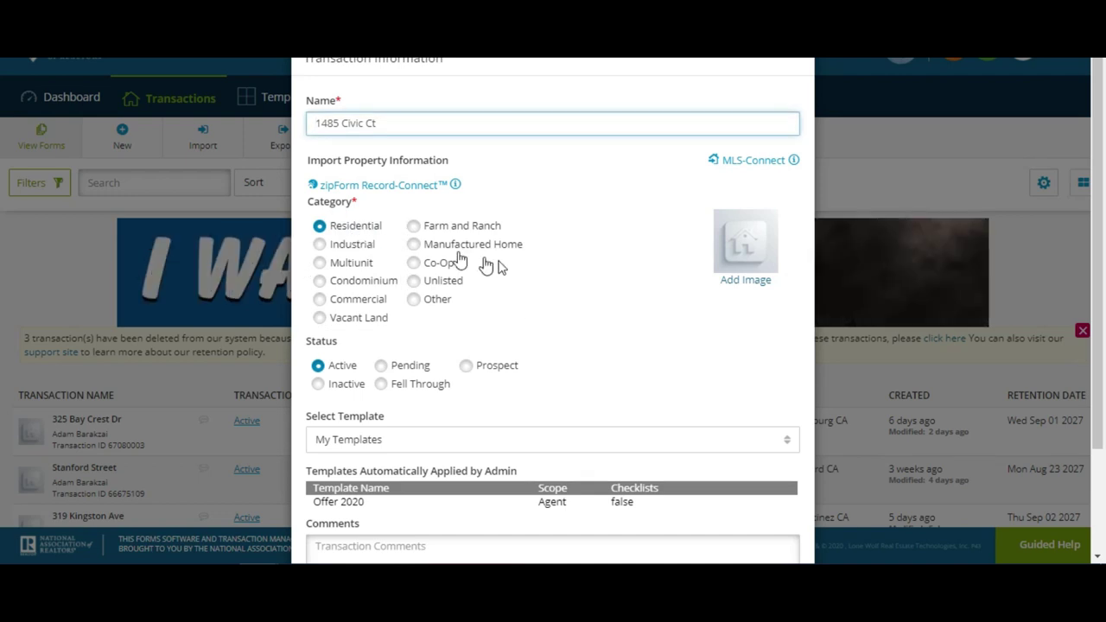
{"action": "left_click", "coordinate": [573, 446]}
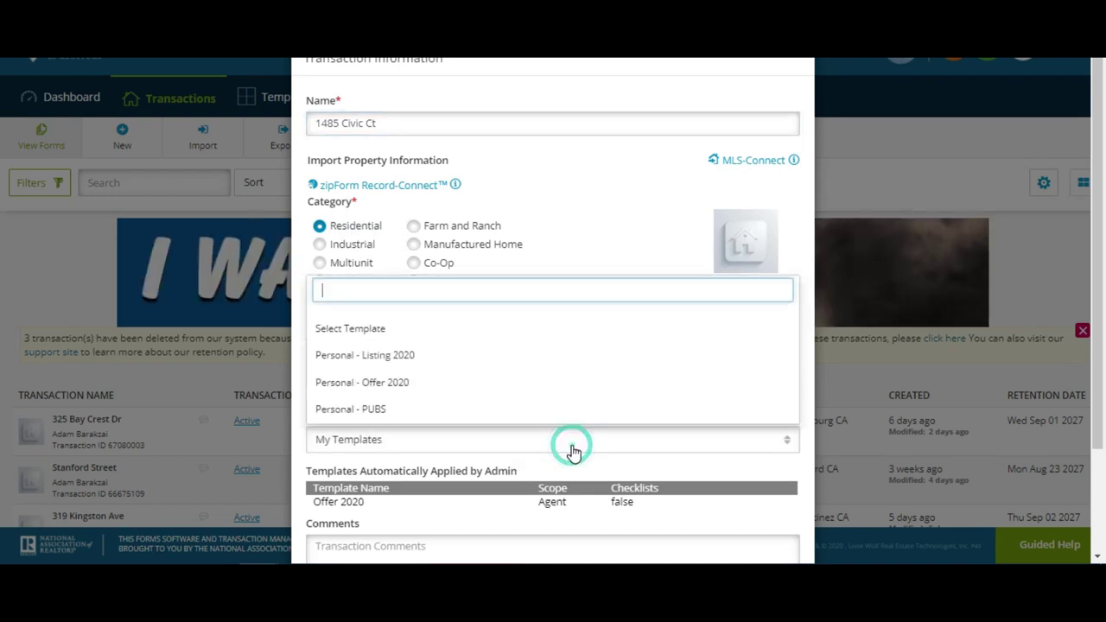
{"action": "left_click", "coordinate": [555, 390]}
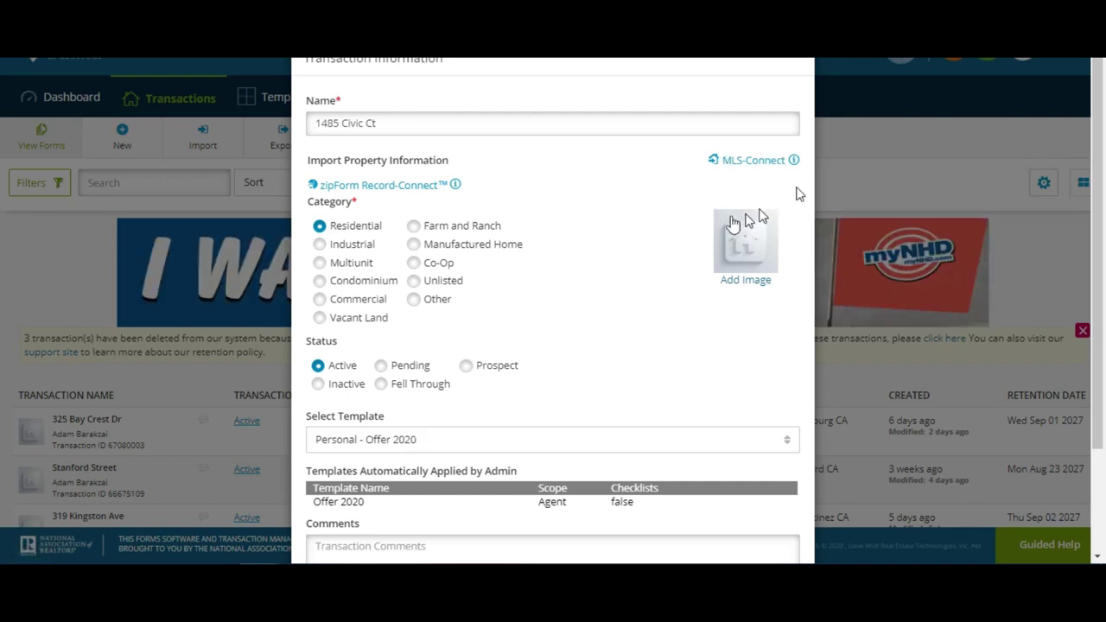
{"action": "scroll", "coordinate": [593, 375], "scroll_direction": "down", "scroll_amount": 2}
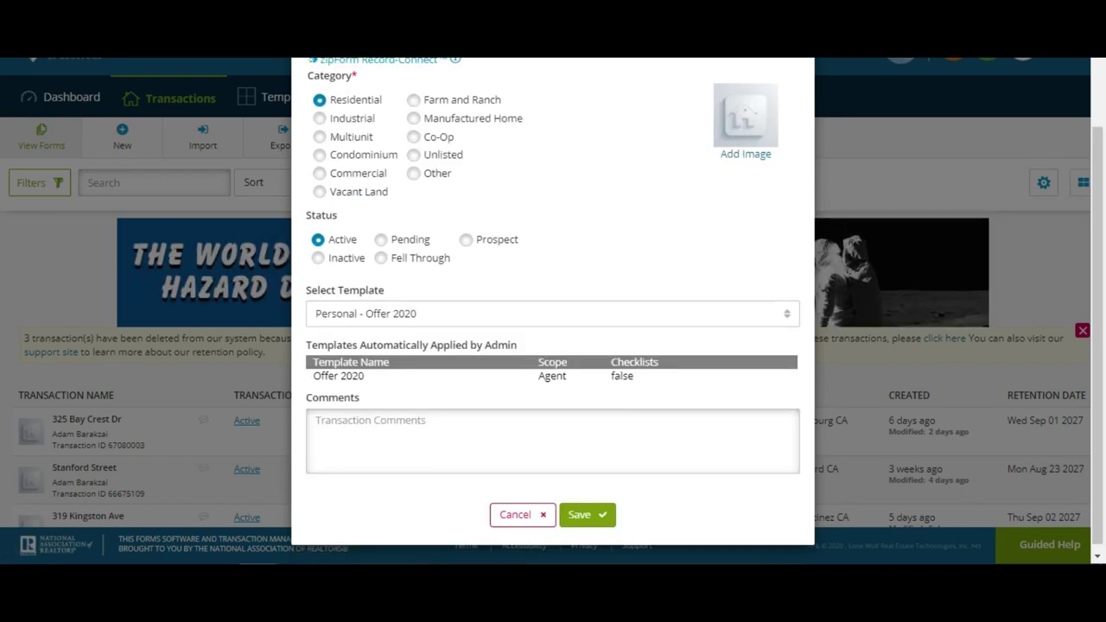
{"action": "left_click", "coordinate": [600, 518]}
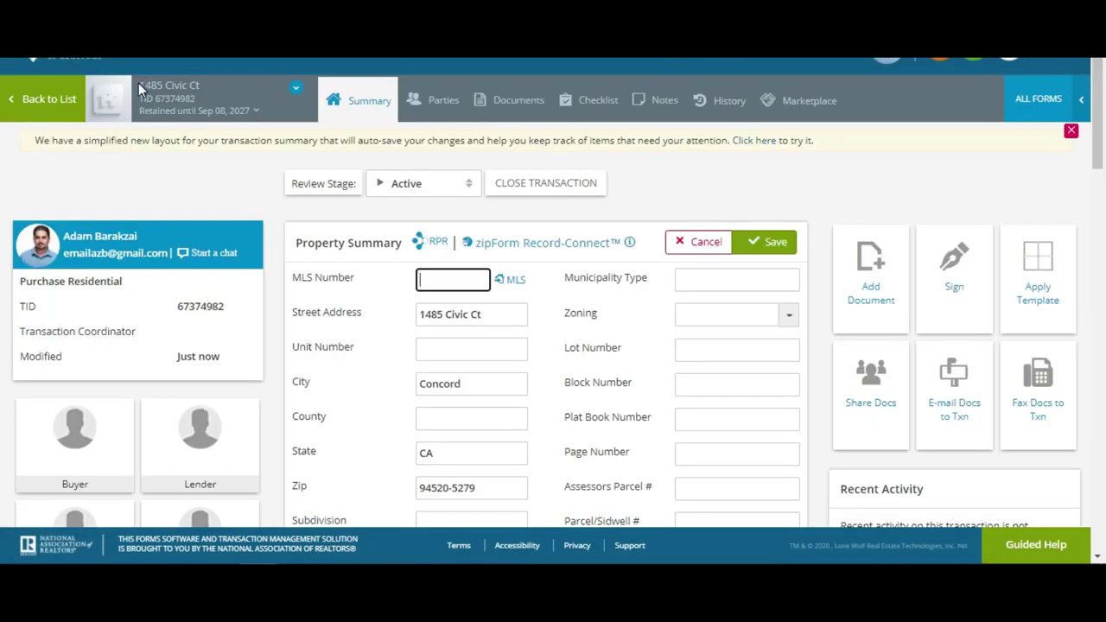
- Show the transaction's Documents page and browse its nine template forms and folders
{"action": "left_click", "coordinate": [523, 102]}
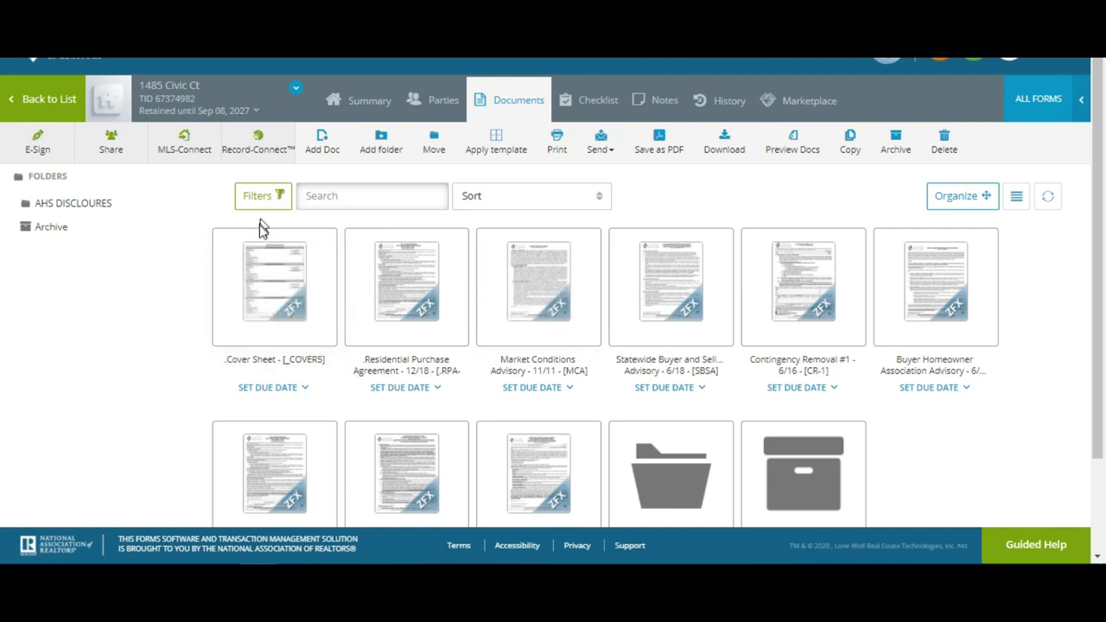
{"action": "mouse_move", "coordinate": [300, 324]}
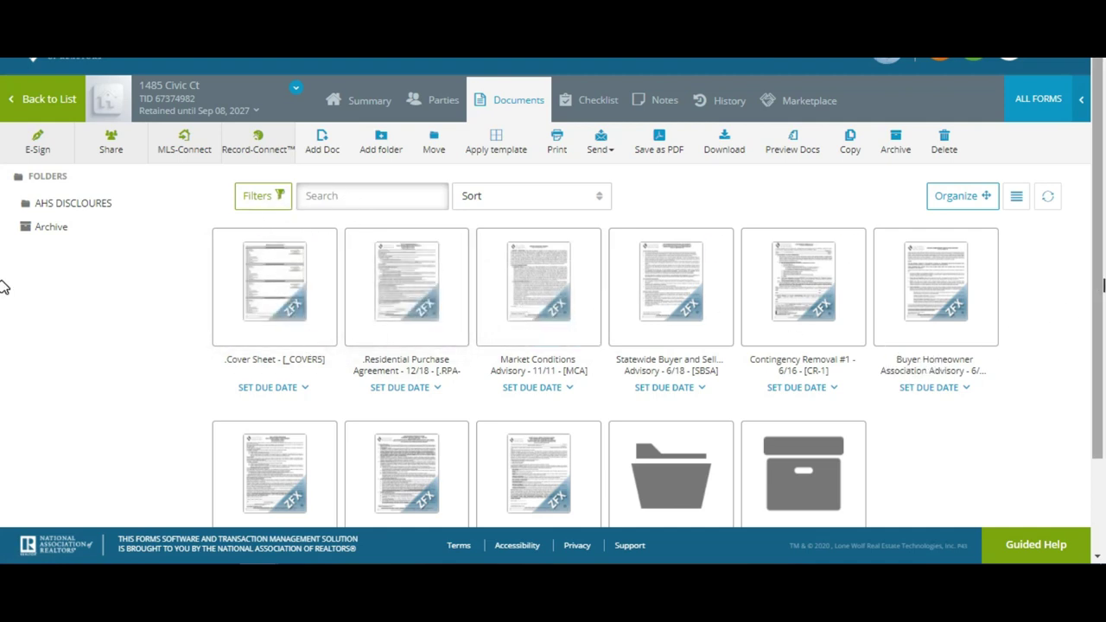
{"action": "scroll", "coordinate": [5, 358], "scroll_direction": "down", "scroll_amount": 2}
{"action": "scroll", "coordinate": [5, 363], "scroll_direction": "up", "scroll_amount": 2}
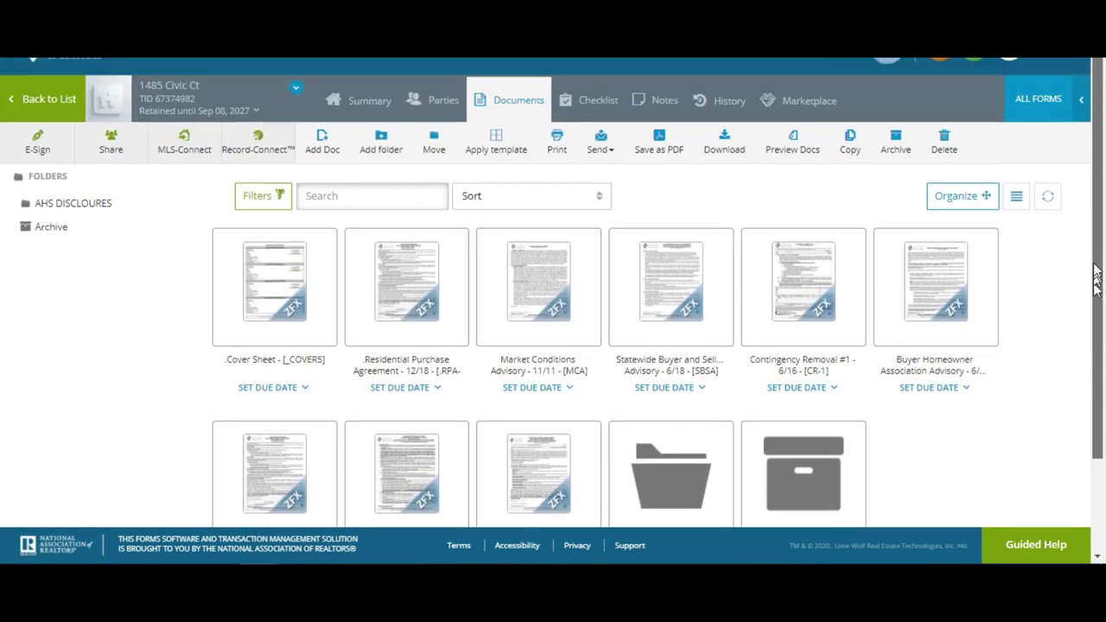
{"action": "scroll", "coordinate": [1099, 259], "scroll_direction": "down", "scroll_amount": 3}
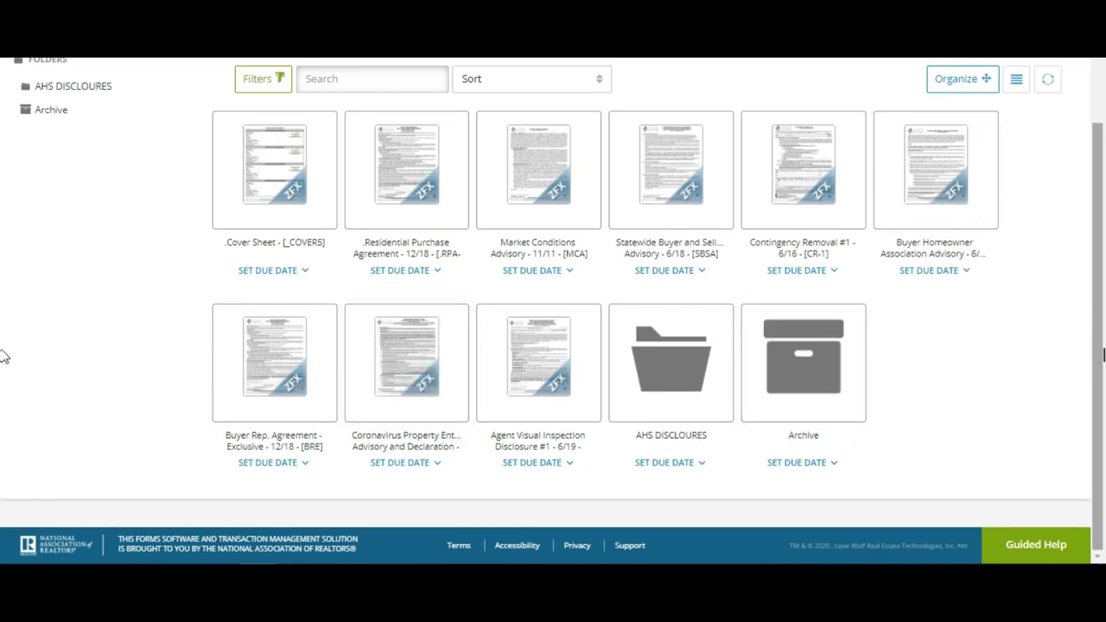
{"action": "scroll", "coordinate": [1102, 346], "scroll_direction": "up", "scroll_amount": 1}
{"action": "scroll", "coordinate": [1102, 346], "scroll_direction": "down", "scroll_amount": 1}
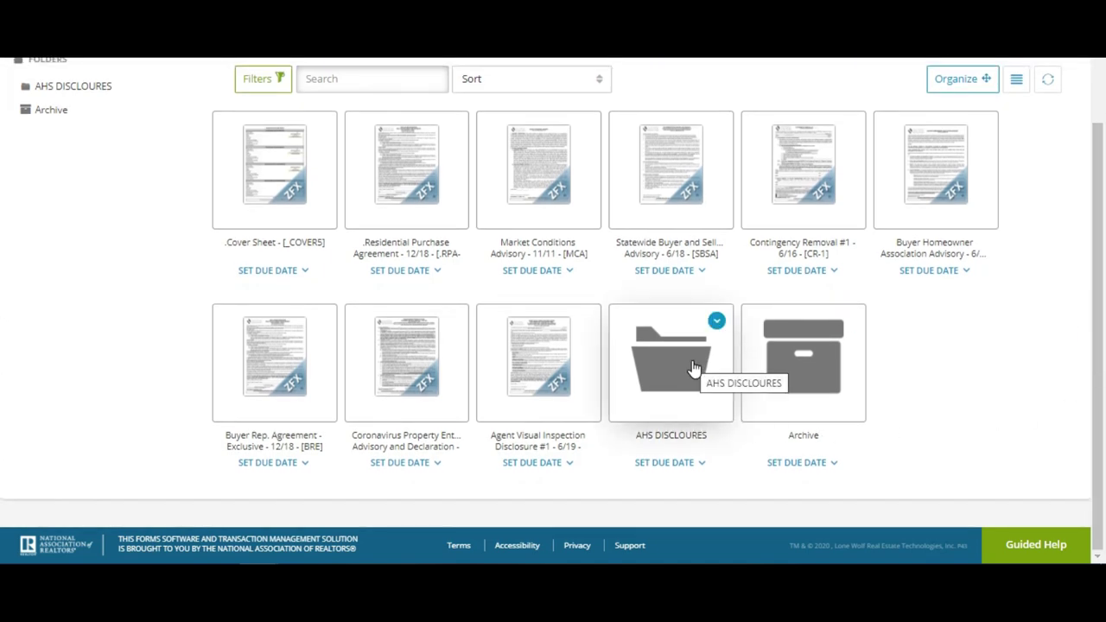
{"action": "scroll", "coordinate": [933, 260], "scroll_direction": "up", "scroll_amount": 1}
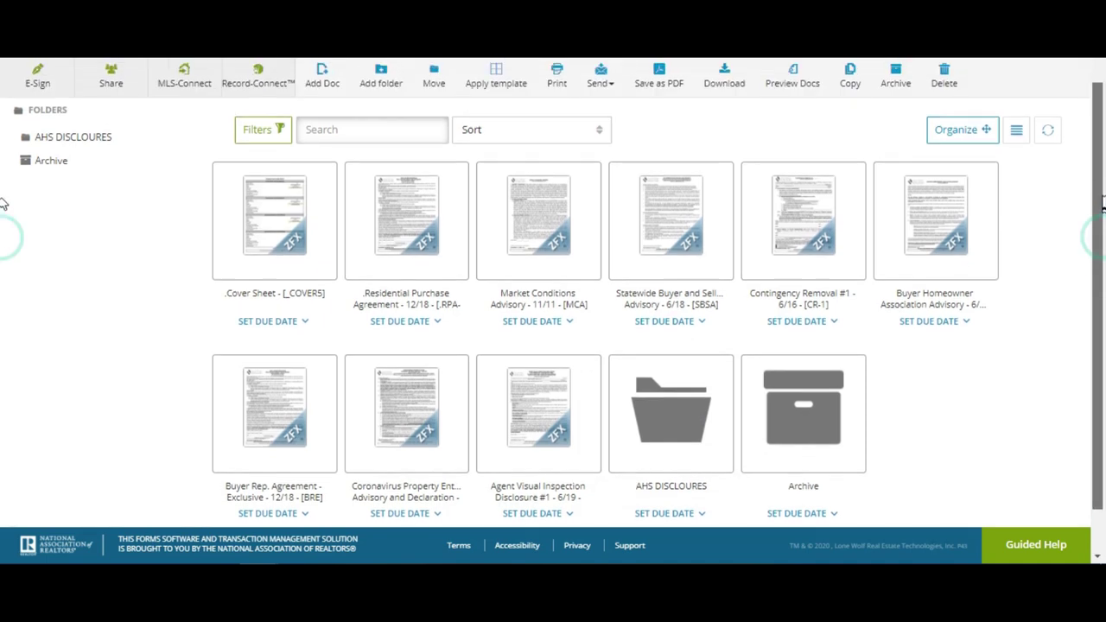
- On the Cover Sheet, mark Buyer One for signature lines and fill in the buyer's e-mail
{"action": "left_click", "coordinate": [263, 249]}
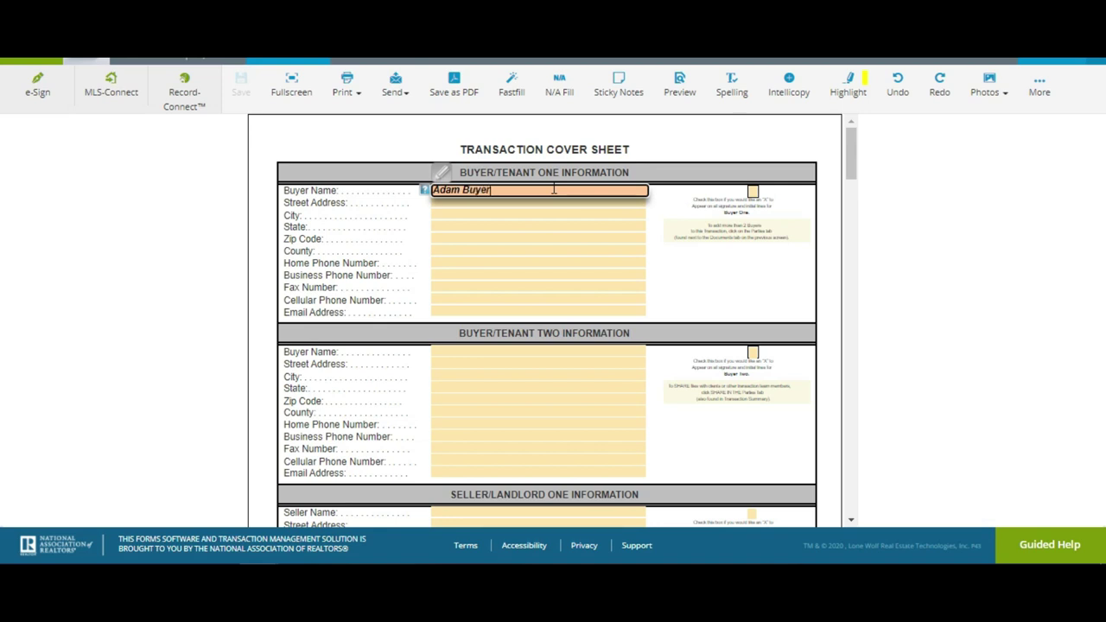
{"action": "left_click", "coordinate": [750, 195]}
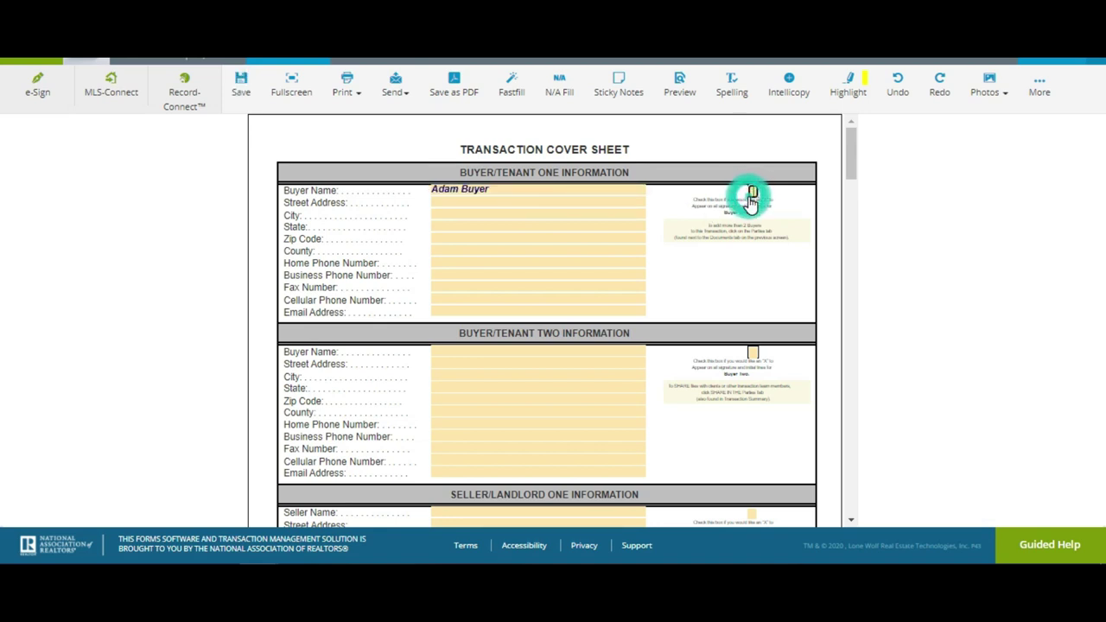
{"action": "left_click", "coordinate": [527, 313]}
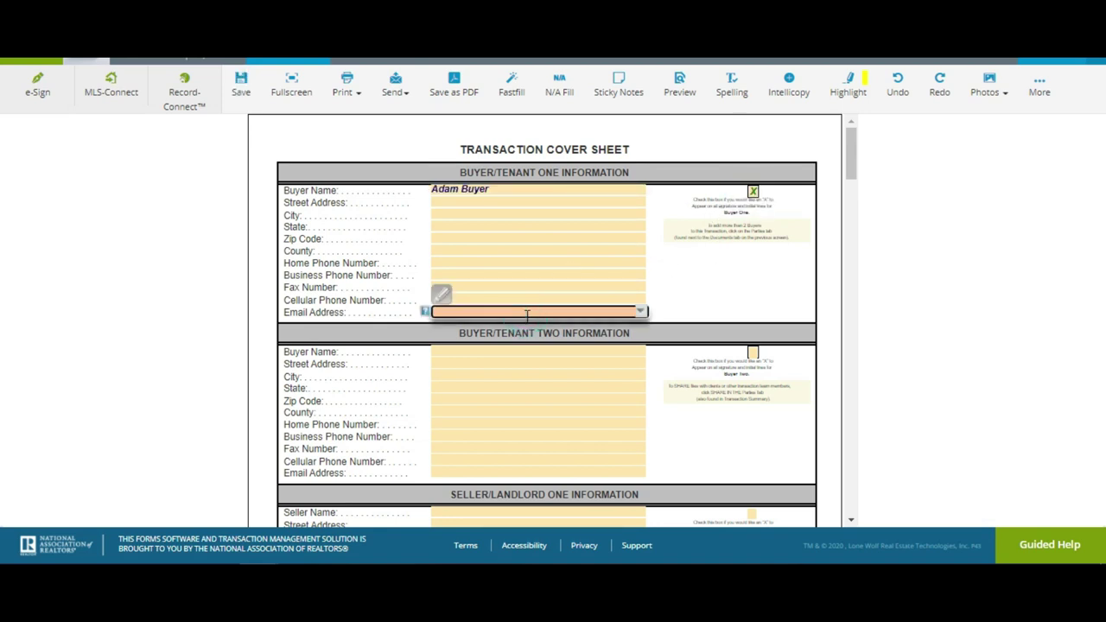
{"action": "type", "text": "A"}
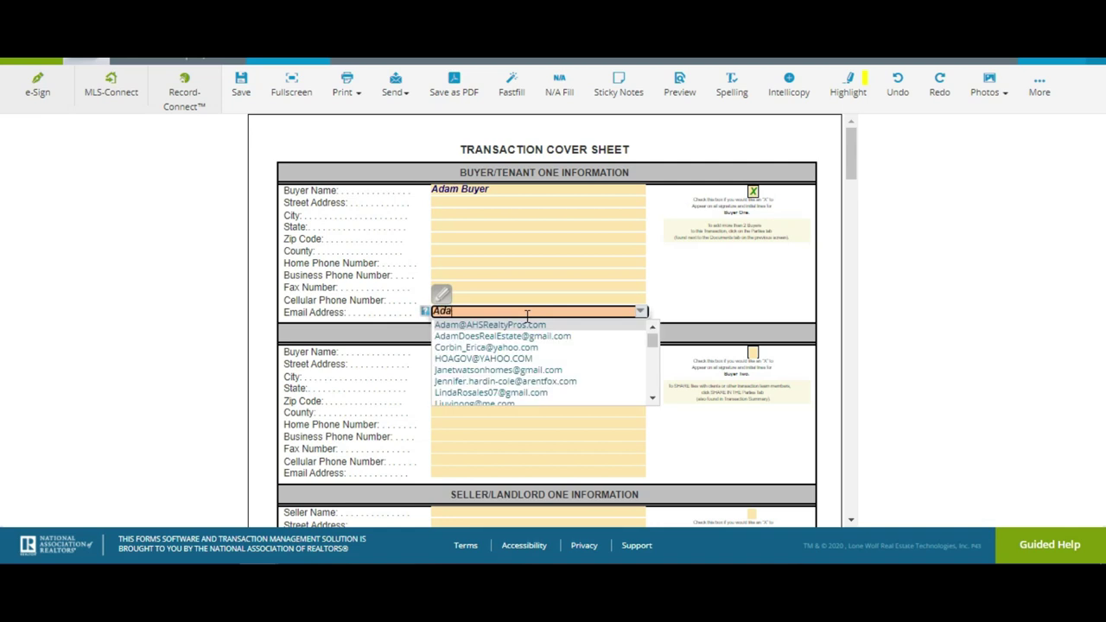
{"action": "type", "text": "da"}
{"action": "left_click", "coordinate": [535, 325]}
{"action": "left_click", "coordinate": [739, 268]}
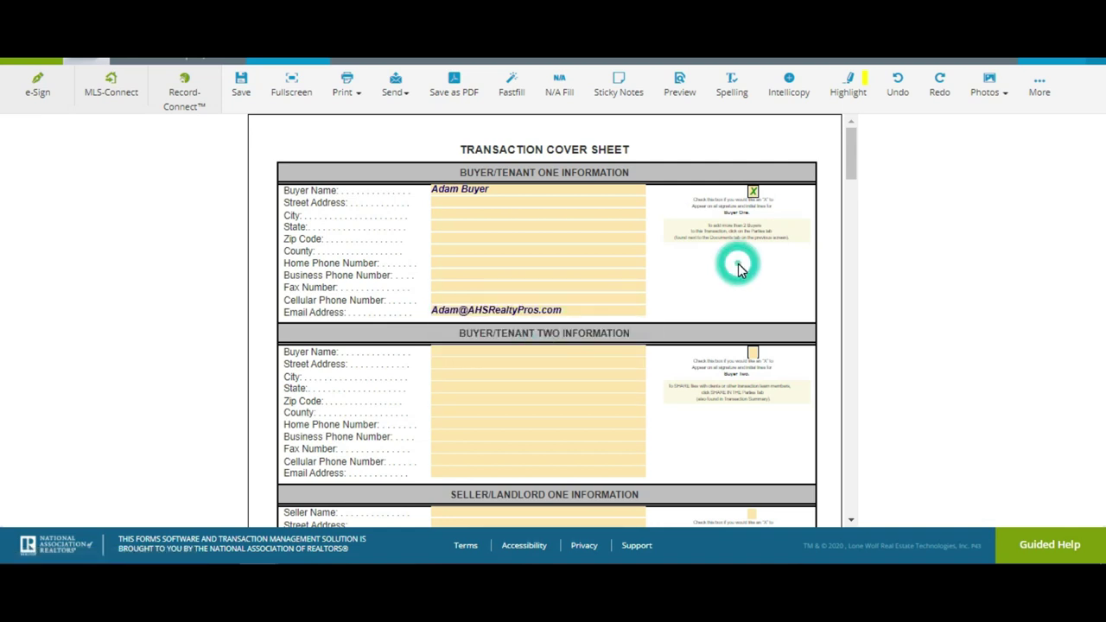
{"action": "scroll", "coordinate": [739, 268], "scroll_direction": "down", "scroll_amount": 5}
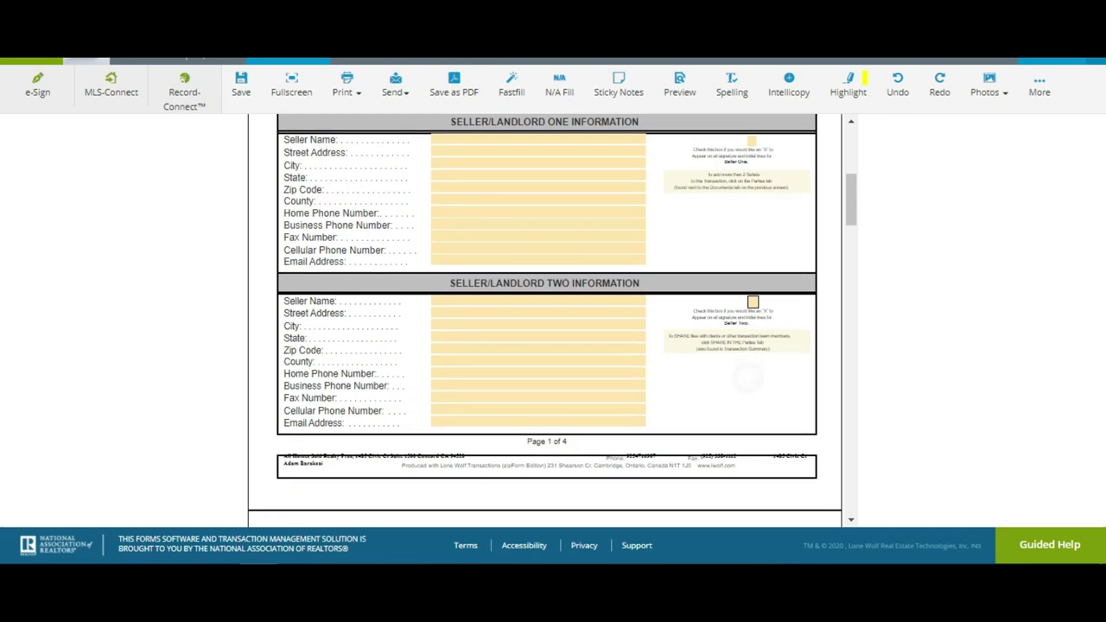
{"action": "scroll", "coordinate": [545, 315], "scroll_direction": "up", "scroll_amount": 1}
- Mark Seller One for signature lines and enter the seller's name
{"action": "left_click", "coordinate": [752, 178]}
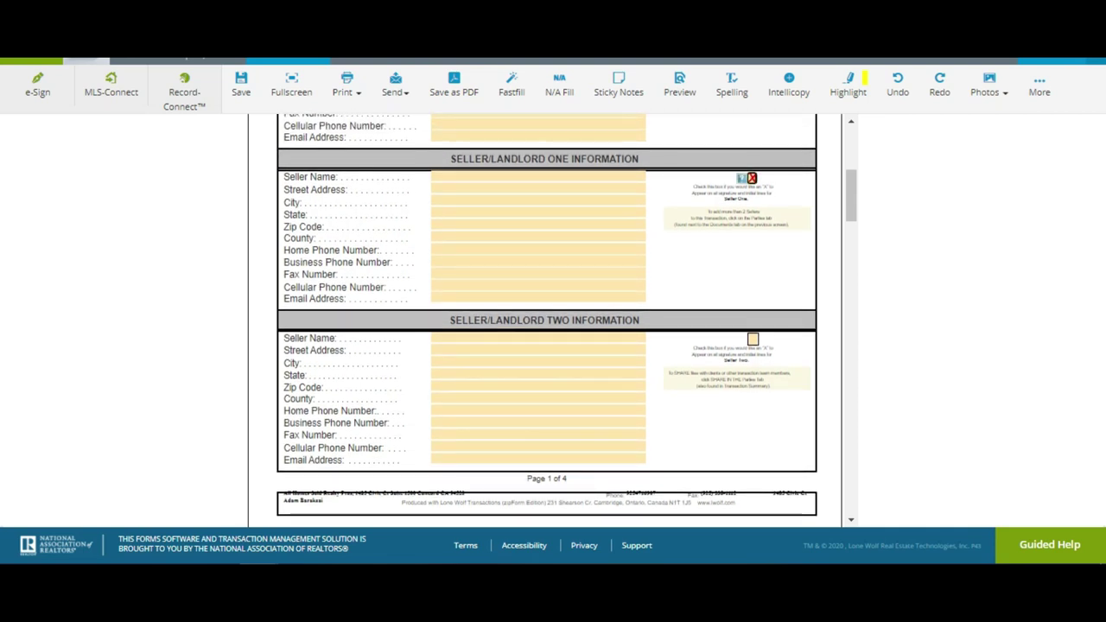
{"action": "left_click", "coordinate": [440, 177]}
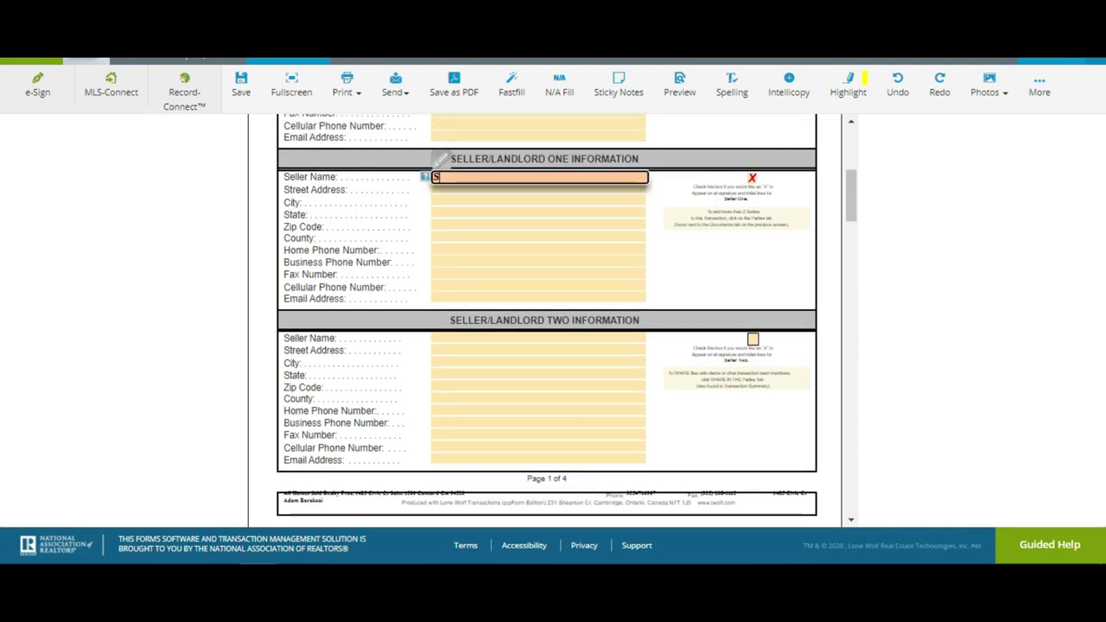
{"action": "type", "text": "Sally Seller"}
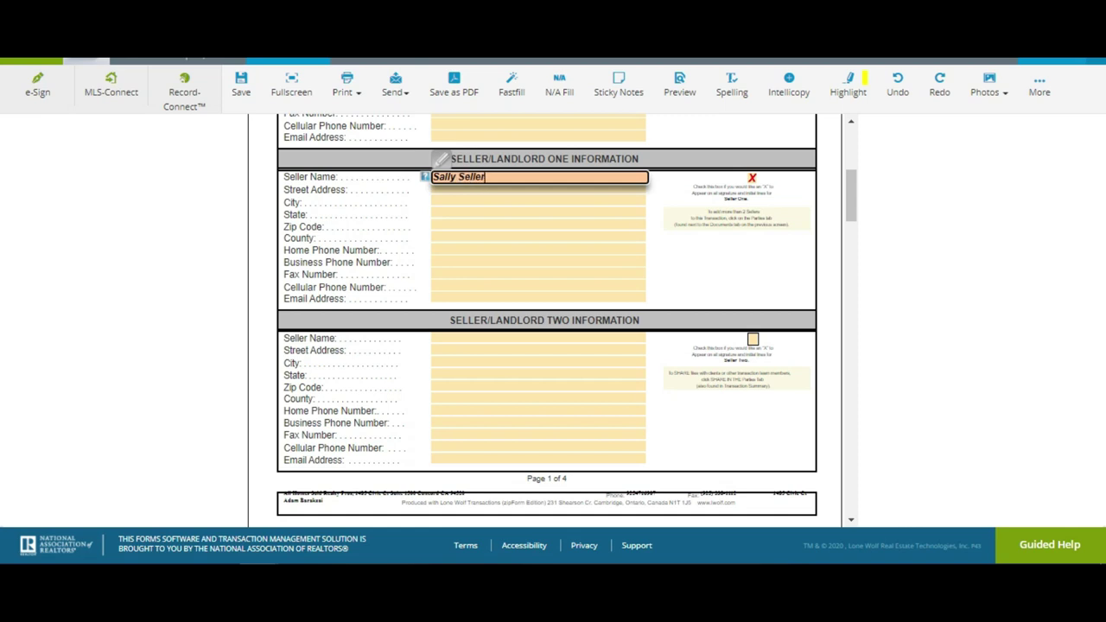
{"action": "scroll", "coordinate": [544, 320], "scroll_direction": "down", "scroll_amount": 8}
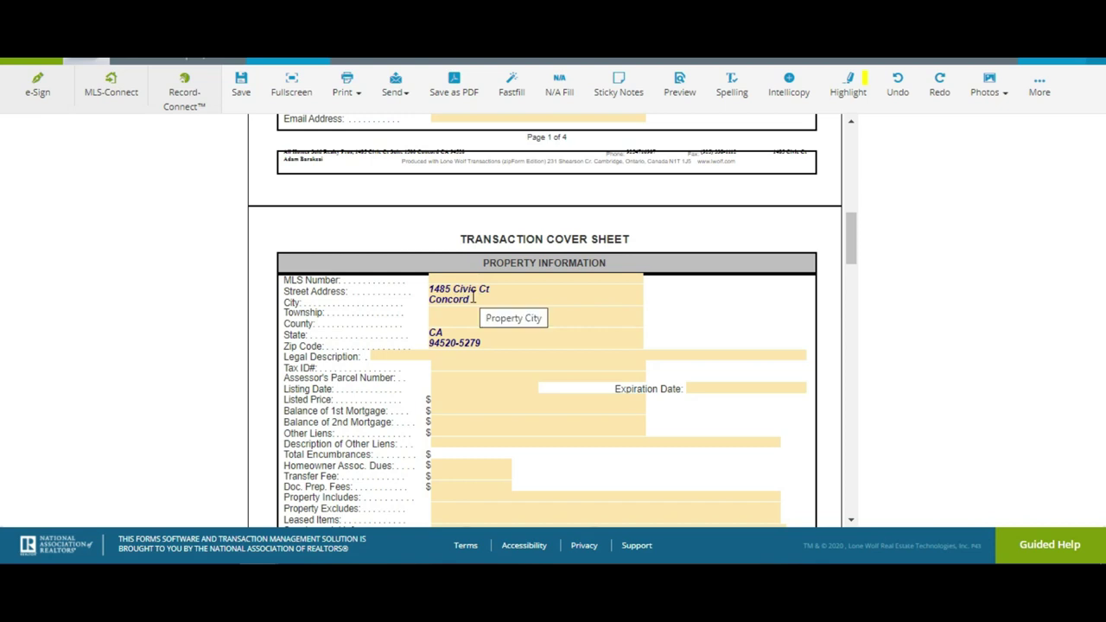
- Enter parcel number 1234567, tick Residential property type, and save the cover sheet
{"action": "scroll", "coordinate": [473, 298], "scroll_direction": "down", "scroll_amount": 3}
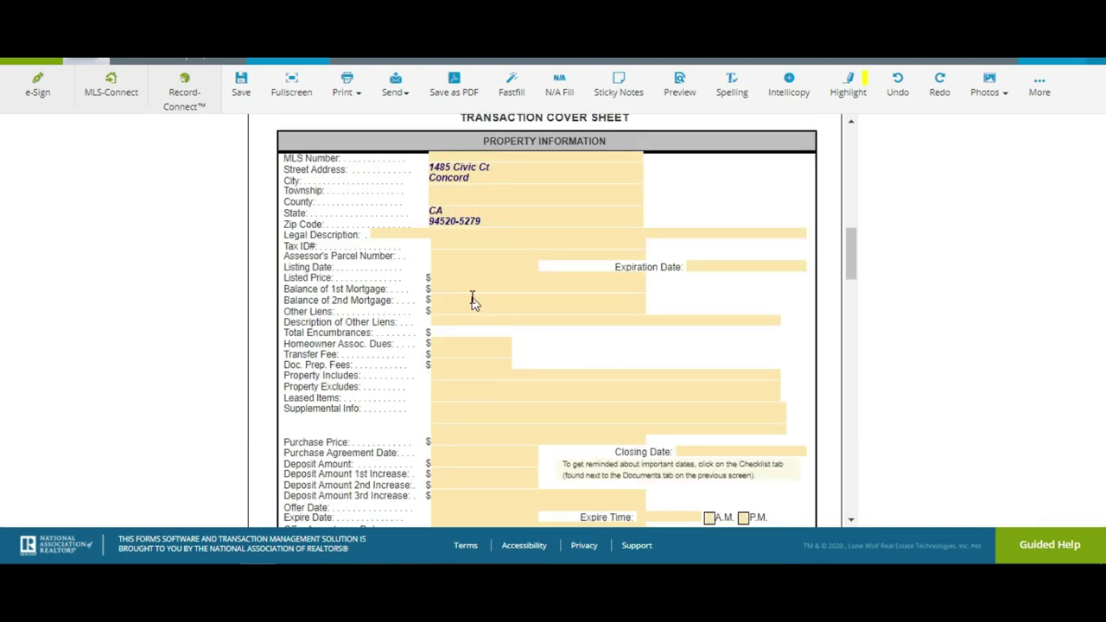
{"action": "left_click", "coordinate": [472, 253]}
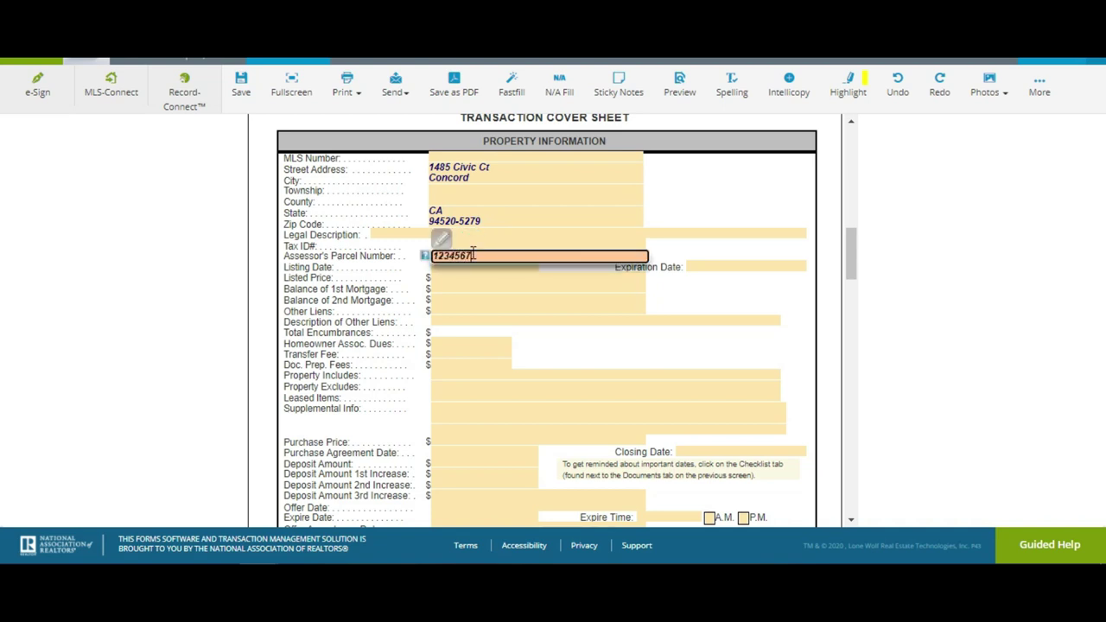
{"action": "scroll", "coordinate": [473, 251], "scroll_direction": "down", "scroll_amount": 3}
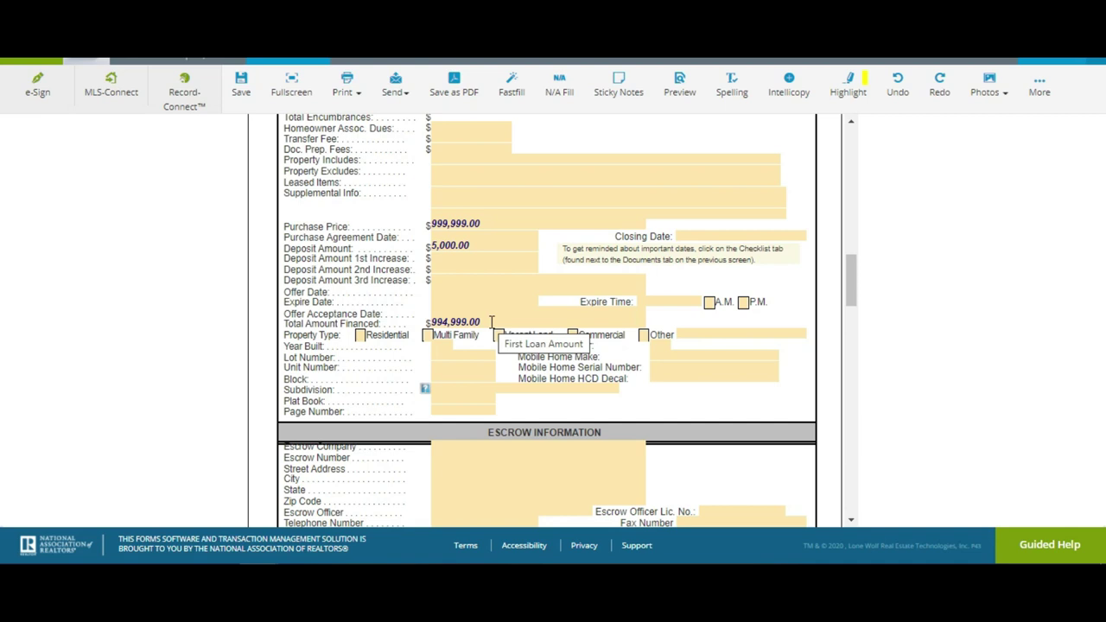
{"action": "left_click", "coordinate": [359, 336]}
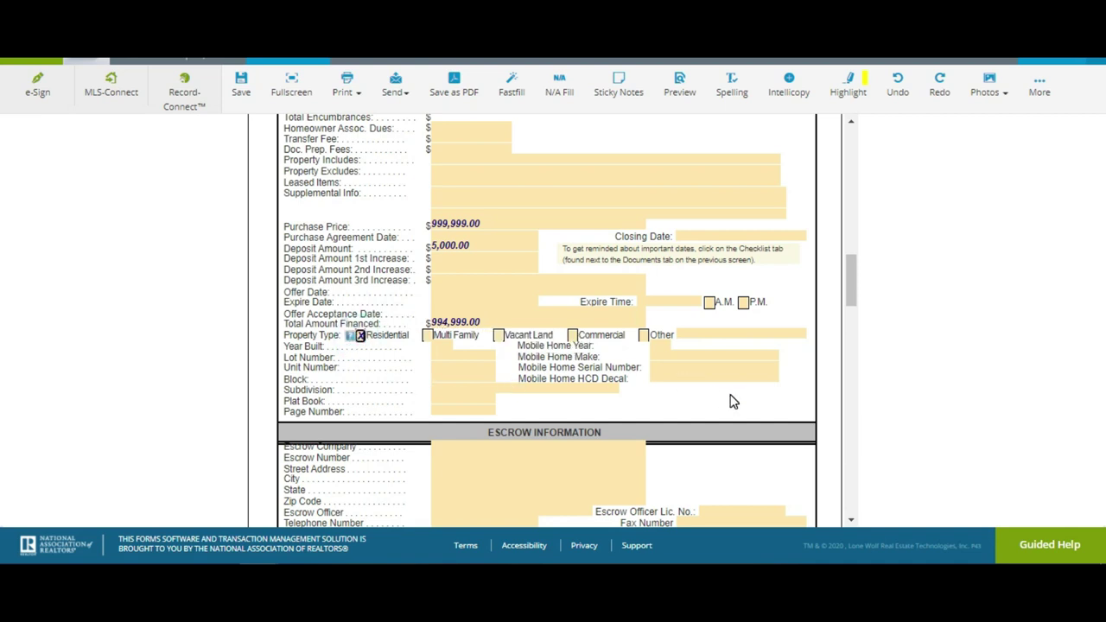
{"action": "scroll", "coordinate": [730, 402], "scroll_direction": "down", "scroll_amount": 3}
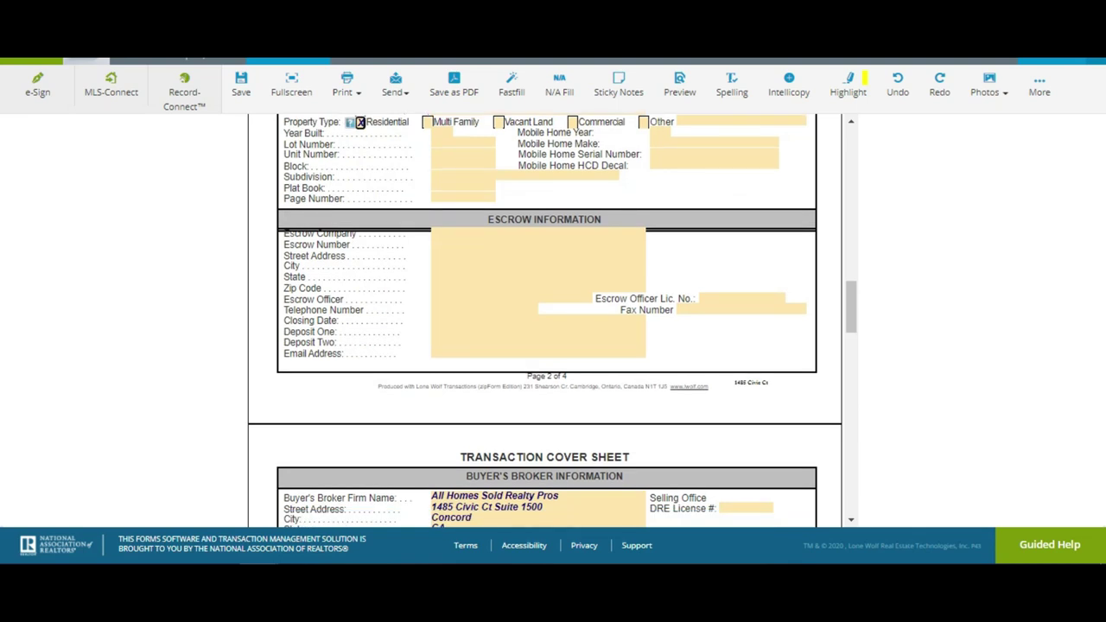
{"action": "scroll", "coordinate": [544, 320], "scroll_direction": "down", "scroll_amount": 3}
{"action": "scroll", "coordinate": [544, 319], "scroll_direction": "down", "scroll_amount": 1}
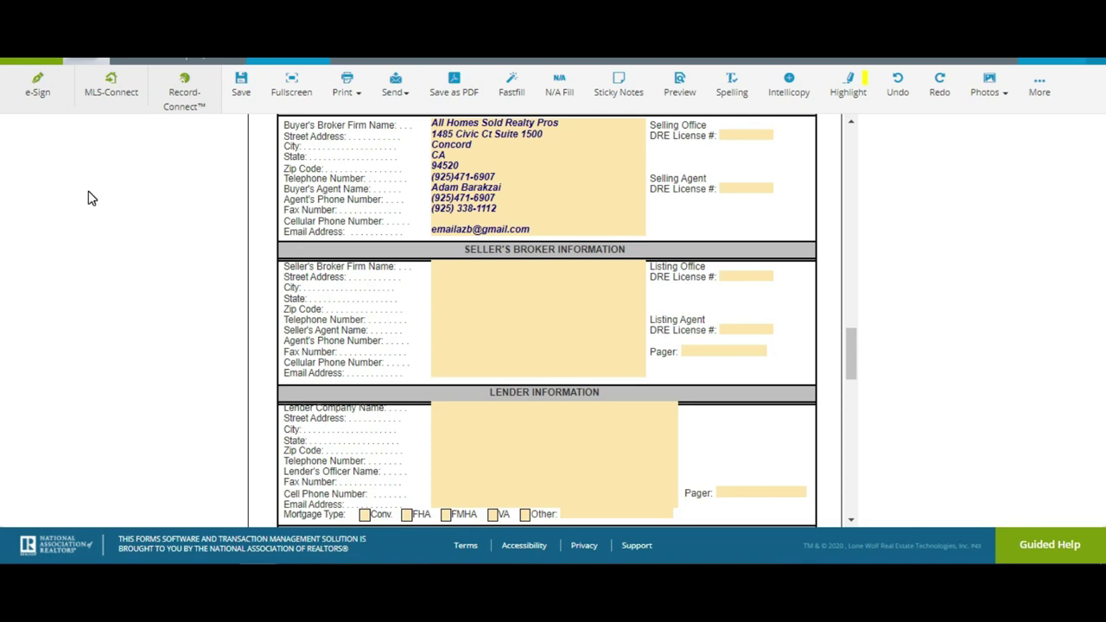
{"action": "scroll", "coordinate": [87, 198], "scroll_direction": "up", "scroll_amount": 10}
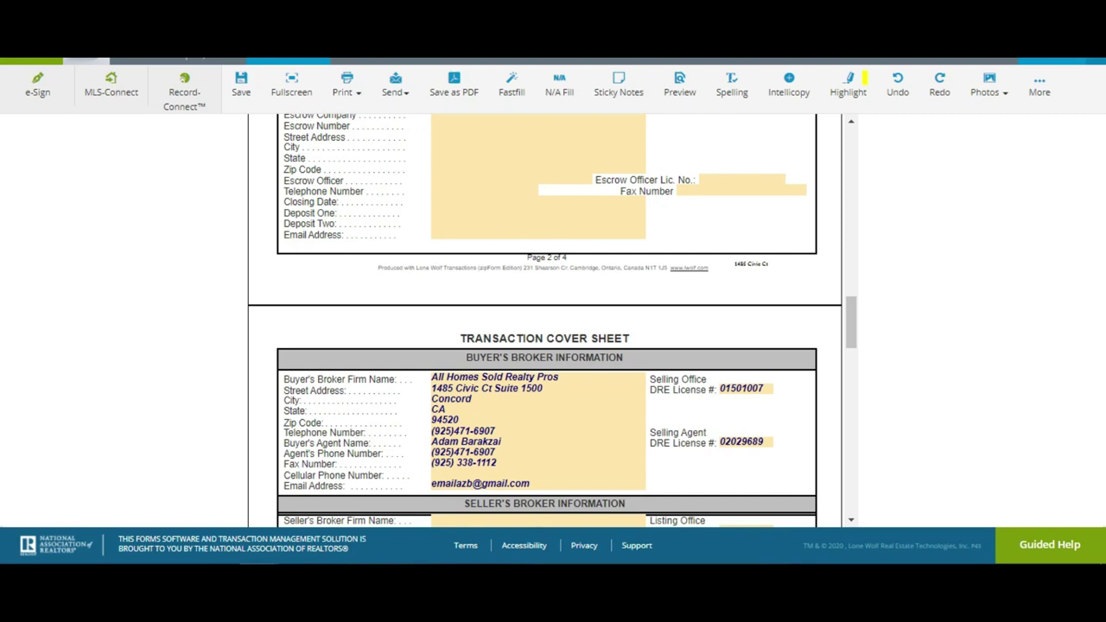
{"action": "scroll", "coordinate": [545, 345], "scroll_direction": "down", "scroll_amount": 5}
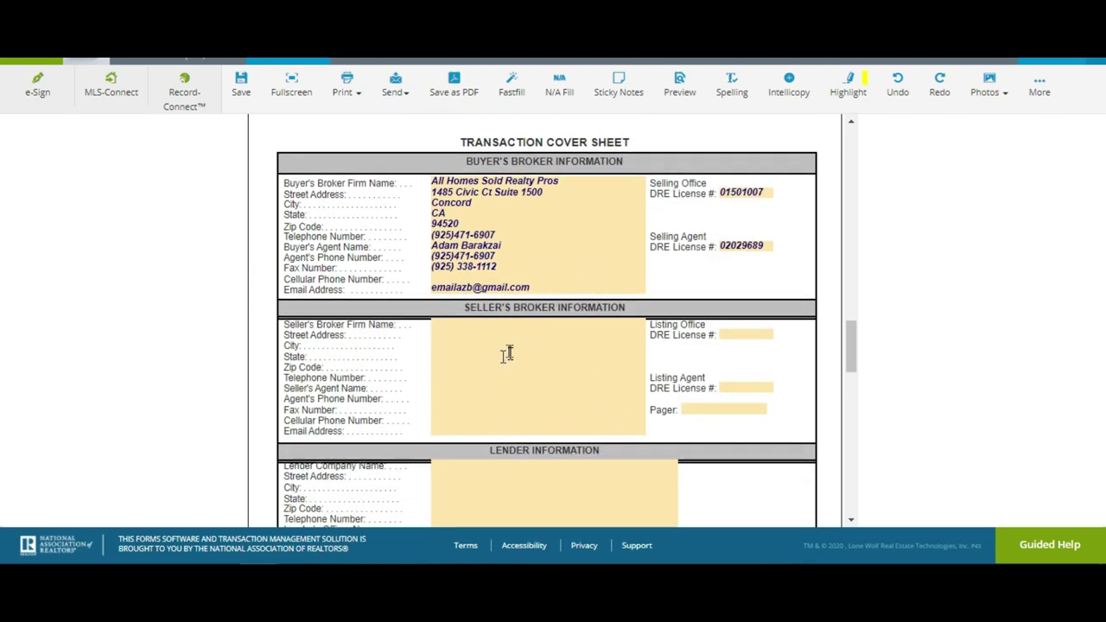
{"action": "left_click_drag", "start_coordinate": [851, 346], "coordinate": [815, 119]}
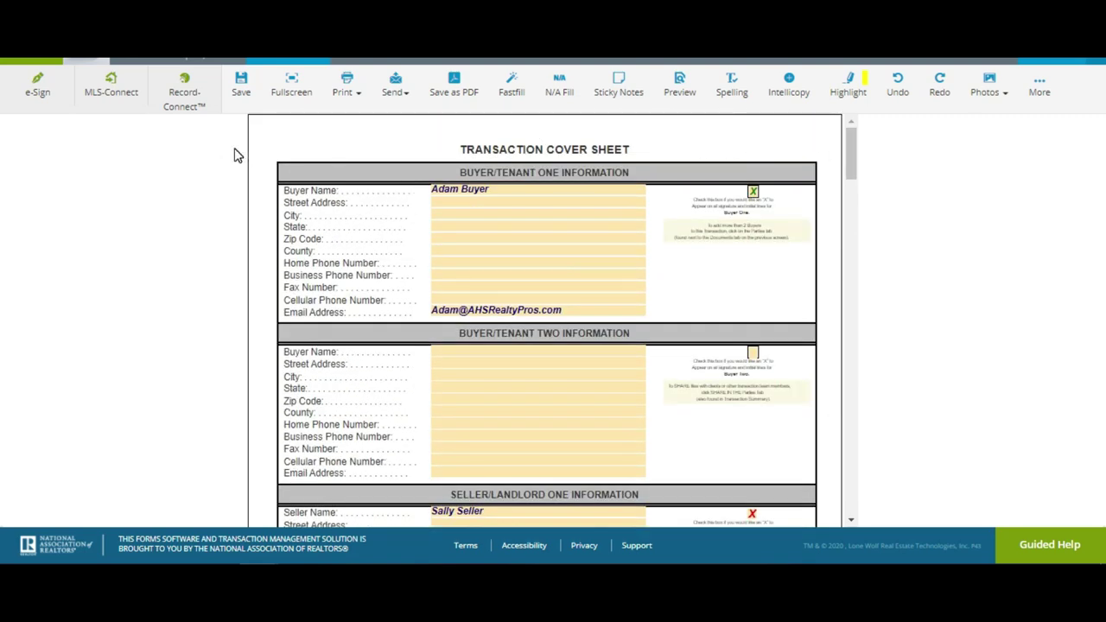
{"action": "left_click", "coordinate": [242, 86]}
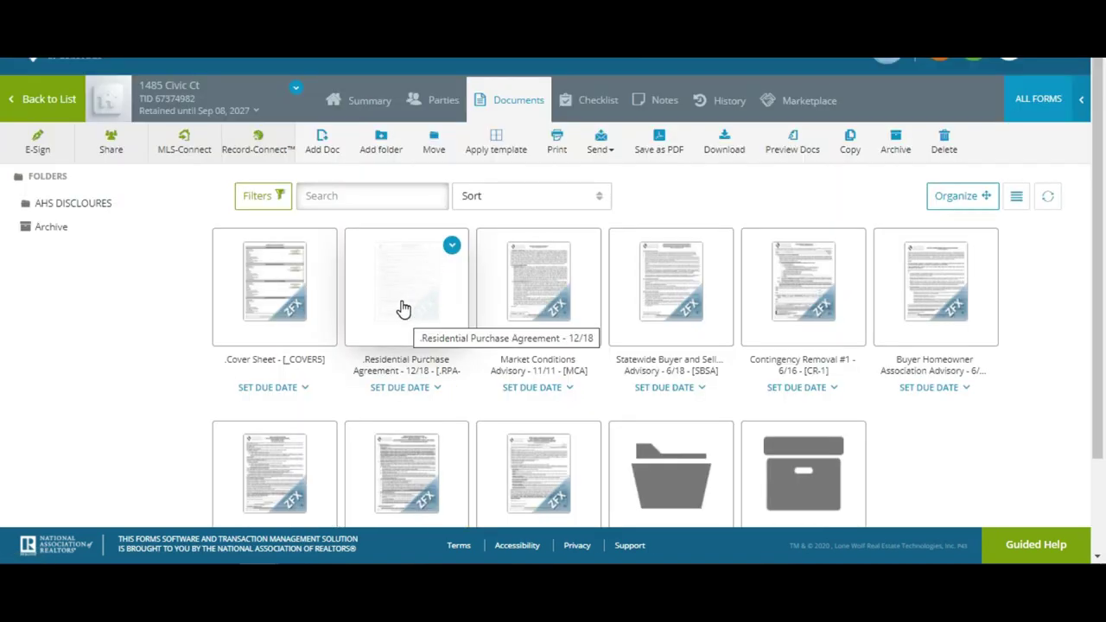
- Tick the first Buyer box on the Residential Purchase Agreement disclosure and save the form
{"action": "left_click", "coordinate": [403, 309]}
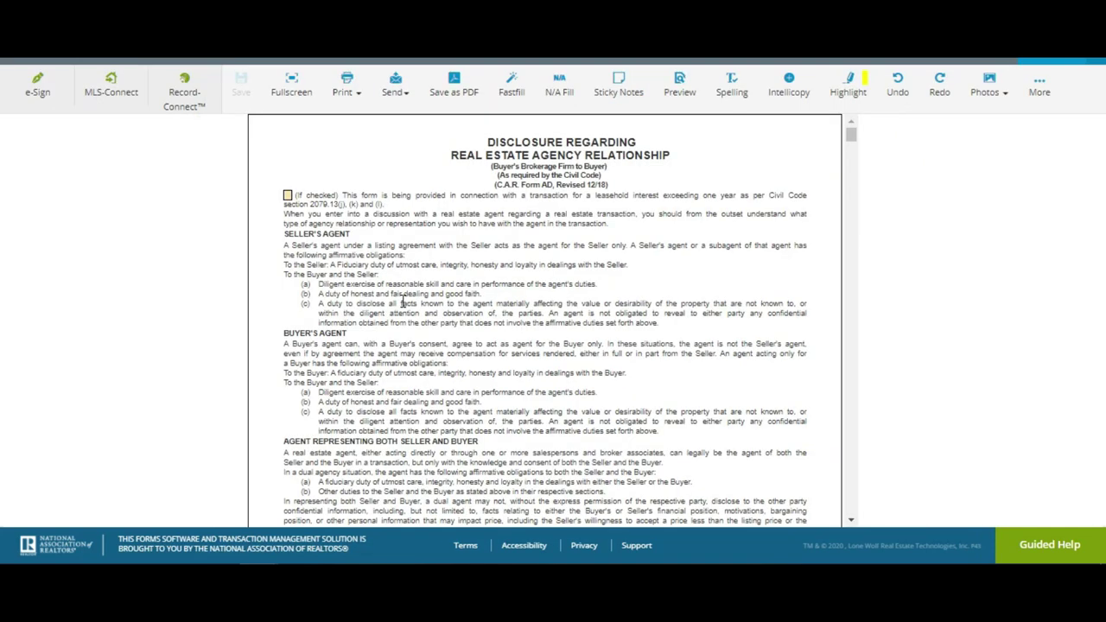
{"action": "left_click_drag", "start_coordinate": [849, 136], "coordinate": [852, 156]}
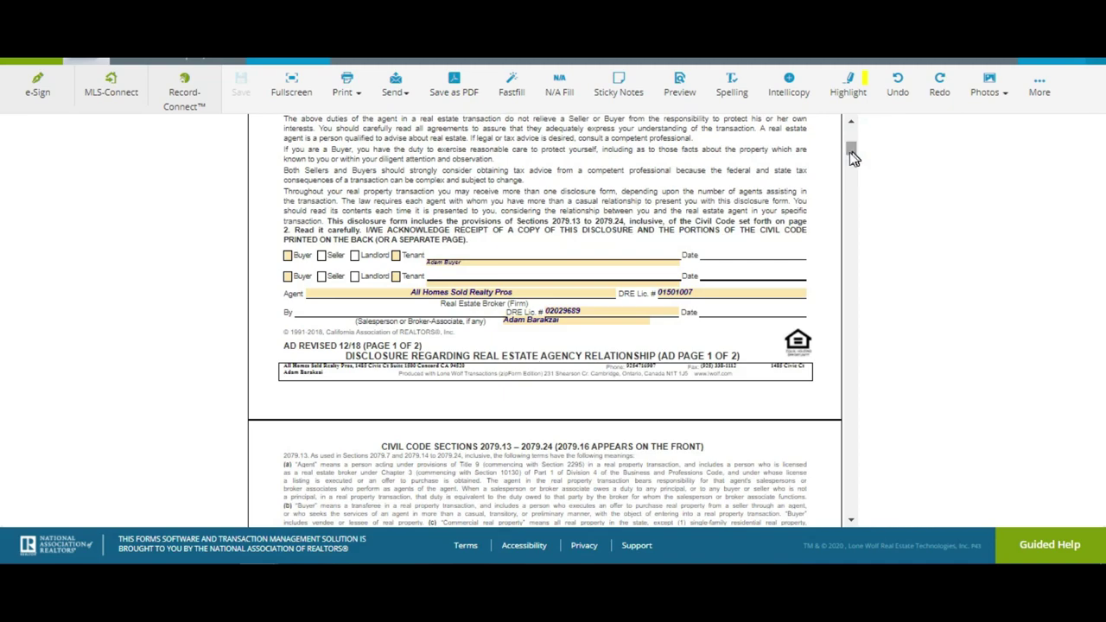
{"action": "left_click", "coordinate": [287, 255]}
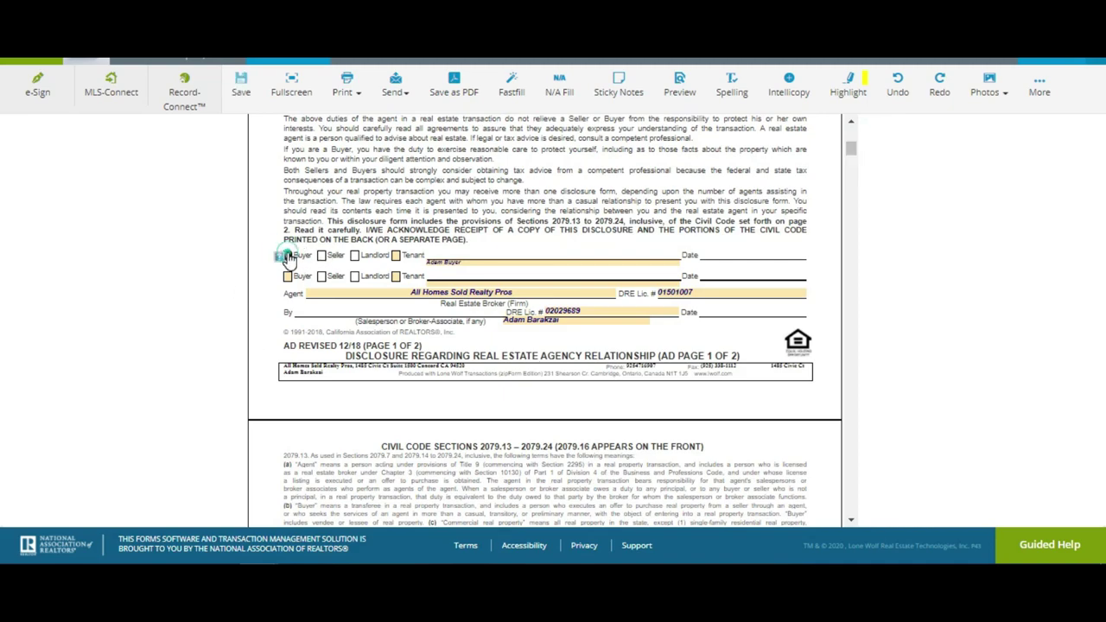
{"action": "left_click_drag", "start_coordinate": [854, 154], "coordinate": [848, 127]}
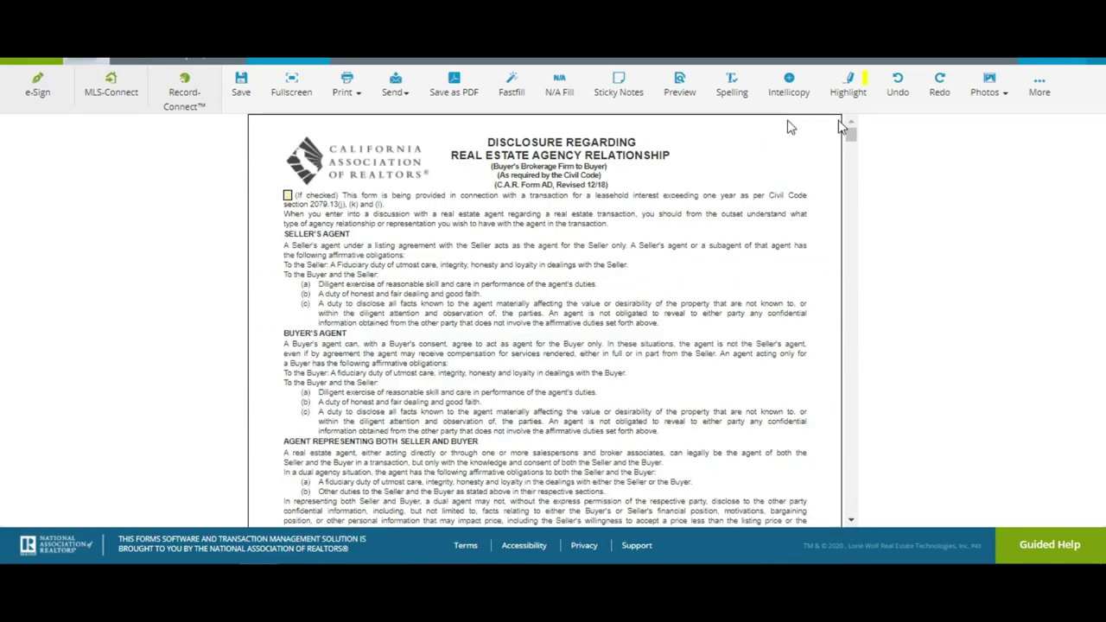
{"action": "left_click", "coordinate": [246, 93]}
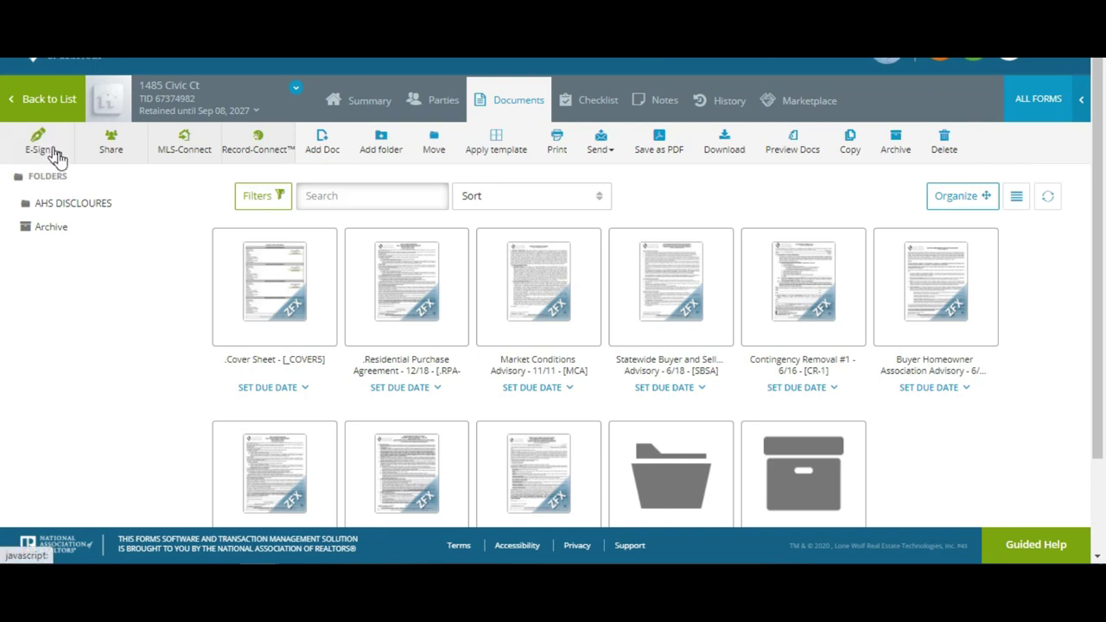
{"action": "left_click", "coordinate": [452, 248]}
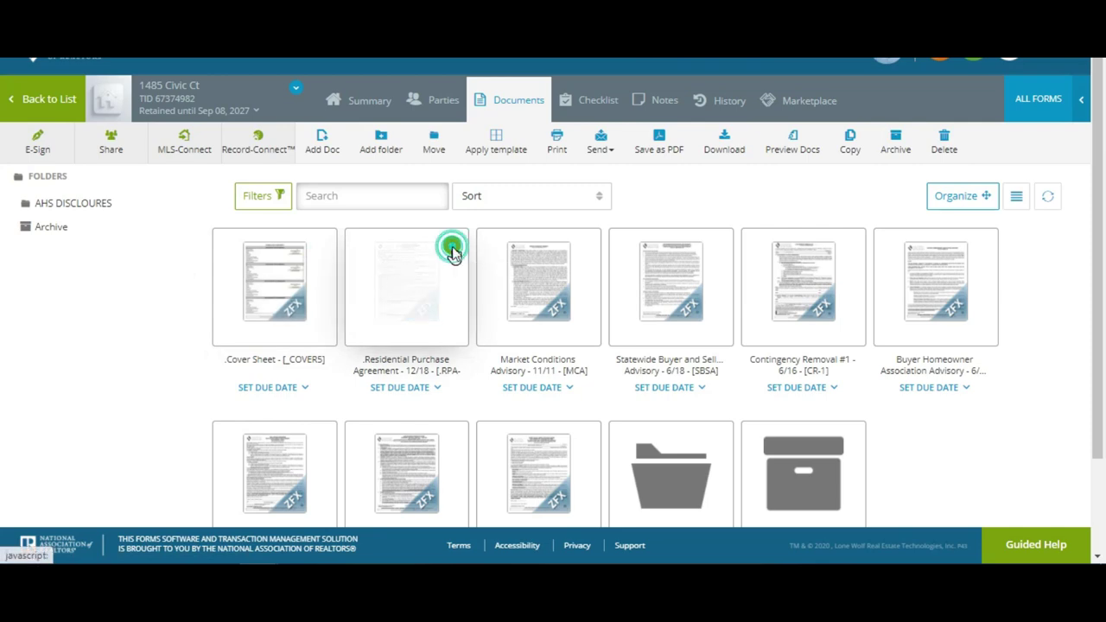
- Choose Sign from the Residential Purchase Agreement tile's menu options
{"action": "left_click", "coordinate": [452, 248]}
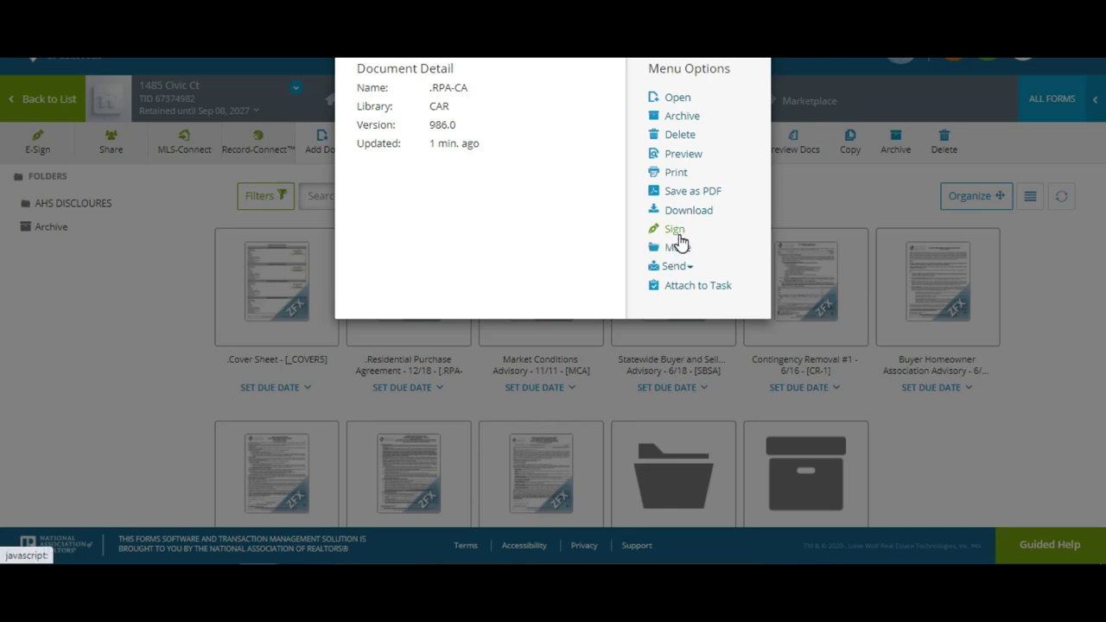
{"action": "left_click", "coordinate": [678, 232]}
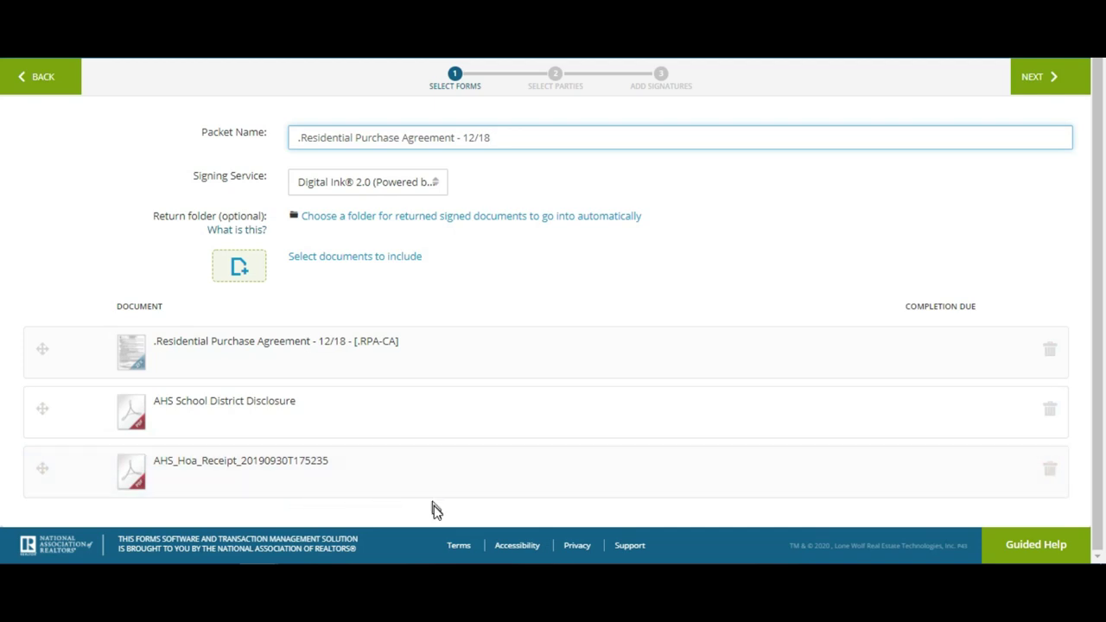
- Replace the default packet name with 'RPA + School + HOA'
{"action": "left_click", "coordinate": [567, 133]}
{"action": "key", "text": "BackSpace"}
{"action": "key", "text": "BackSpace"}
{"action": "key", "text": "BackSpace"}
{"action": "key", "text": "BackSpace"}
{"action": "key", "text": "BackSpace"}
{"action": "key", "text": "BackSpace"}
{"action": "key", "text": "BackSpace"}
{"action": "key", "text": "BackSpace"}
{"action": "key", "text": "BackSpace"}
{"action": "key", "text": "BackSpace"}
{"action": "key", "text": "BackSpace"}
{"action": "key", "text": "BackSpace"}
{"action": "key", "text": "BackSpace"}
{"action": "key", "text": "BackSpace"}
{"action": "key", "text": "BackSpace"}
{"action": "key", "text": "BackSpace"}
{"action": "key", "text": "BackSpace"}
{"action": "key", "text": "BackSpace"}
{"action": "key", "text": "BackSpace"}
{"action": "key", "text": "BackSpace"}
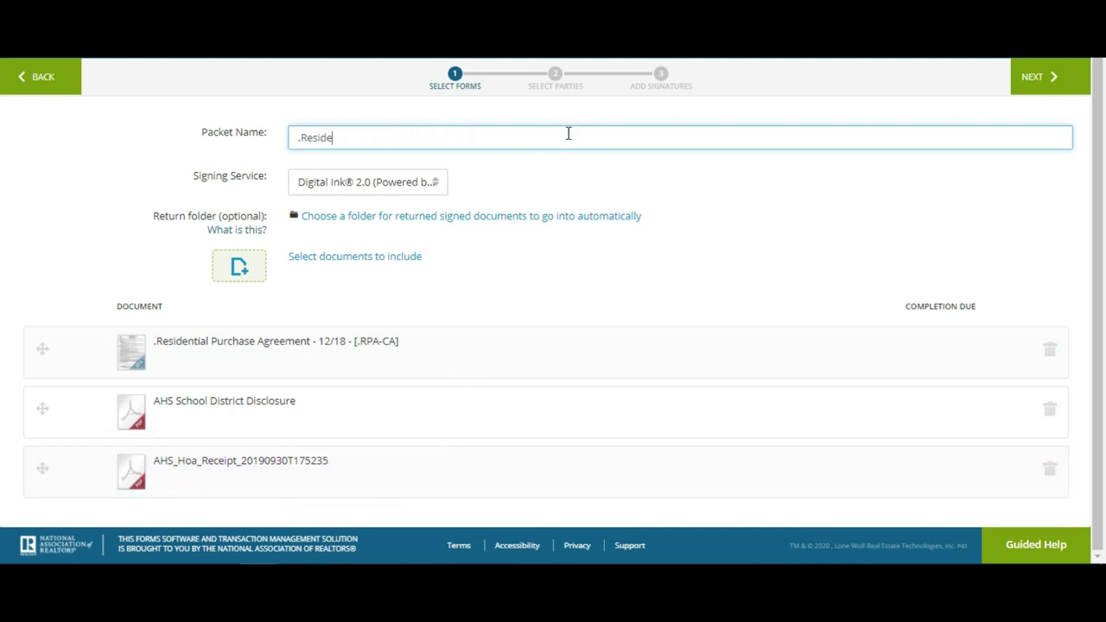
{"action": "type", "text": "RPA + School + HOA"}
- Add Buyer One and the Selling Agent as signers 1 and 2, then continue
{"action": "left_click", "coordinate": [1043, 80]}
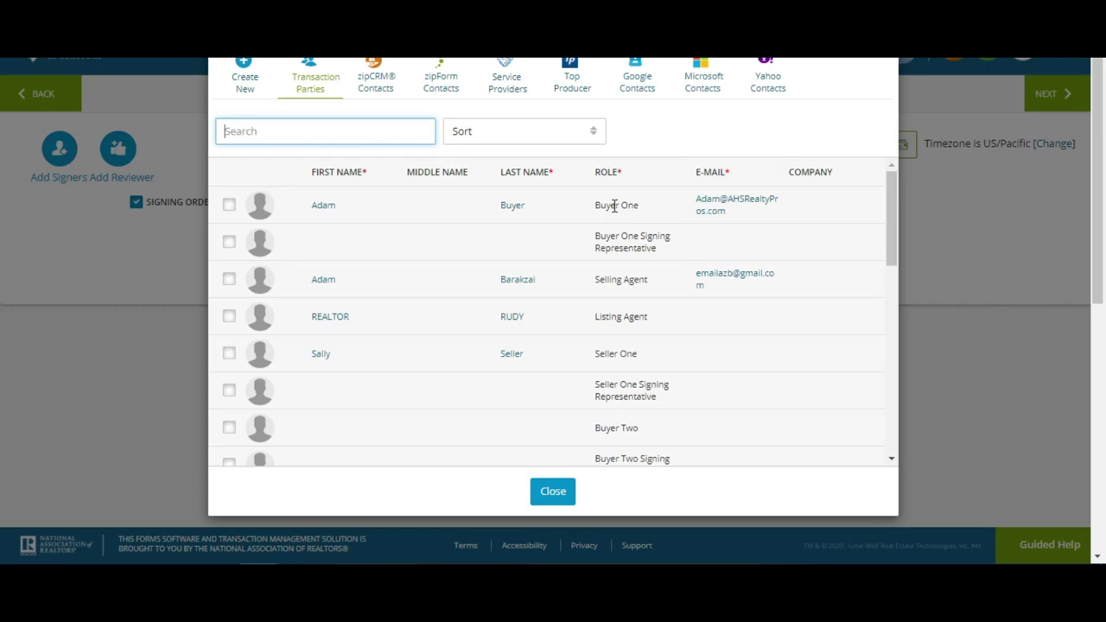
{"action": "left_click", "coordinate": [228, 205]}
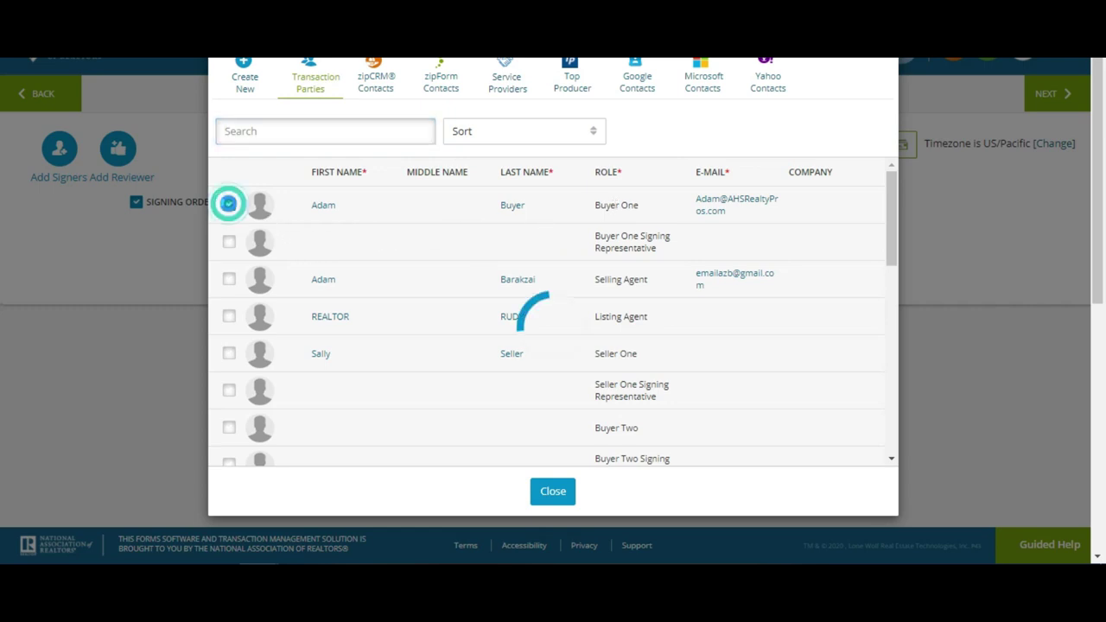
{"action": "left_click", "coordinate": [228, 279]}
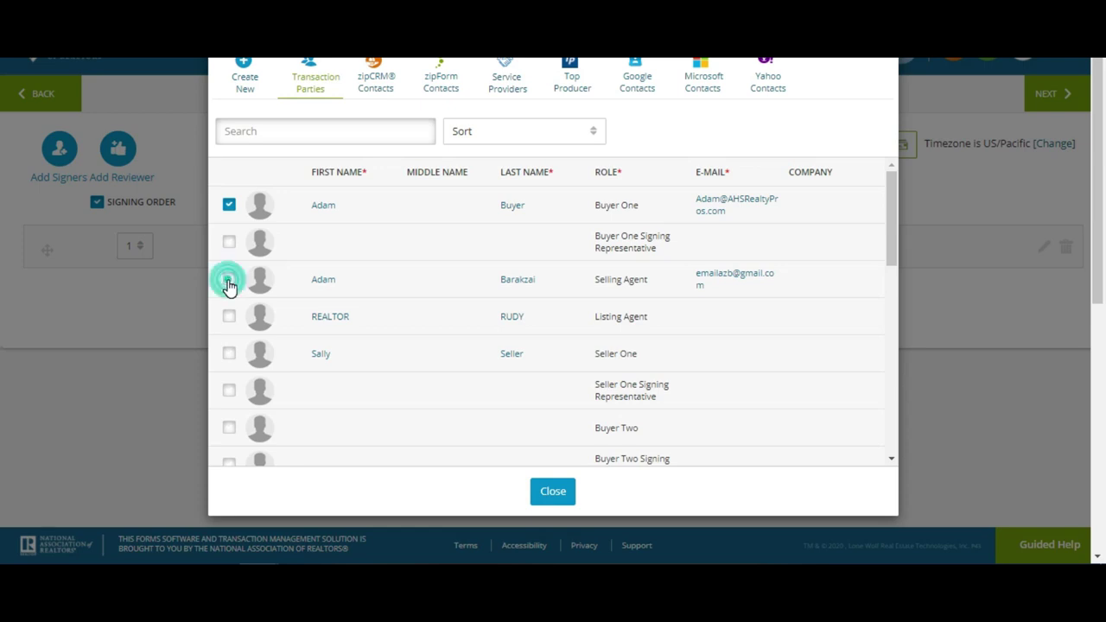
{"action": "left_click", "coordinate": [537, 493]}
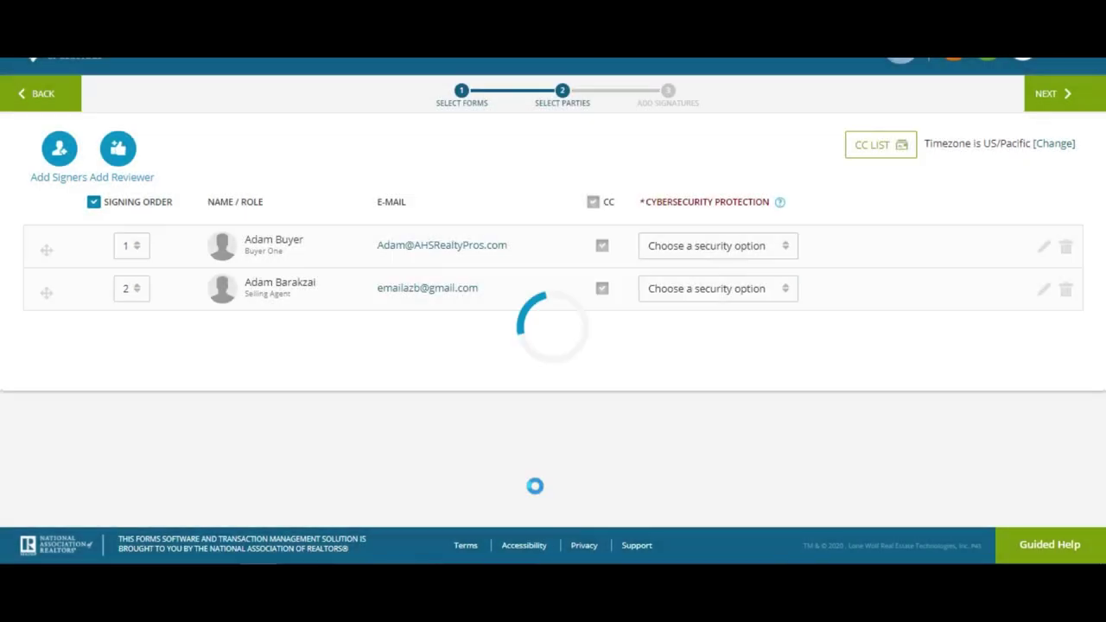
{"action": "left_click_drag", "start_coordinate": [512, 495], "coordinate": [181, 388]}
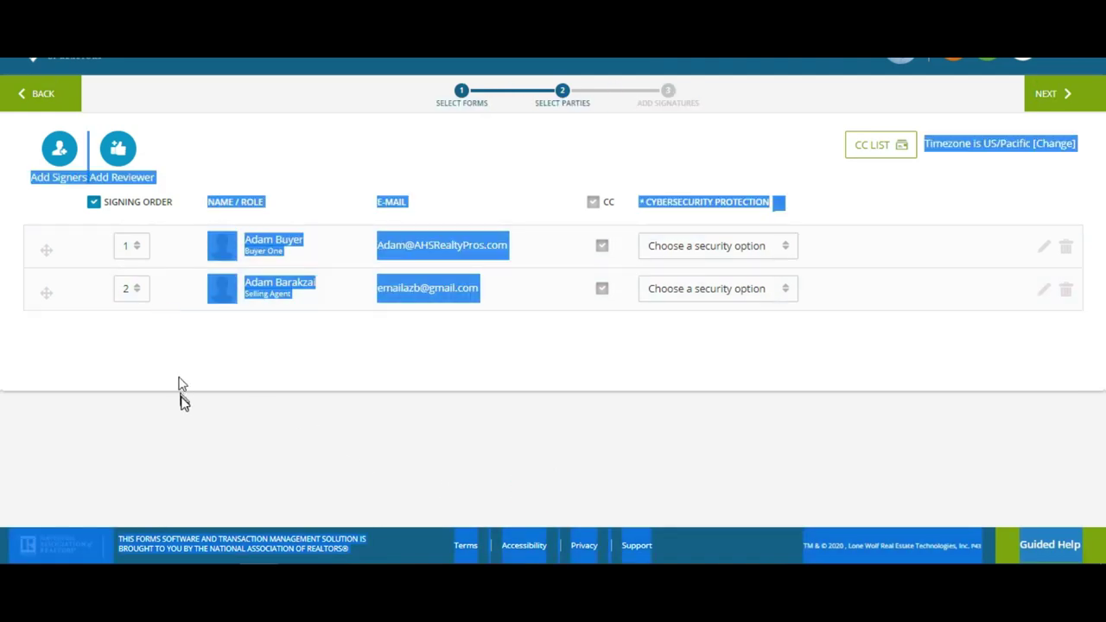
{"action": "left_click", "coordinate": [181, 401]}
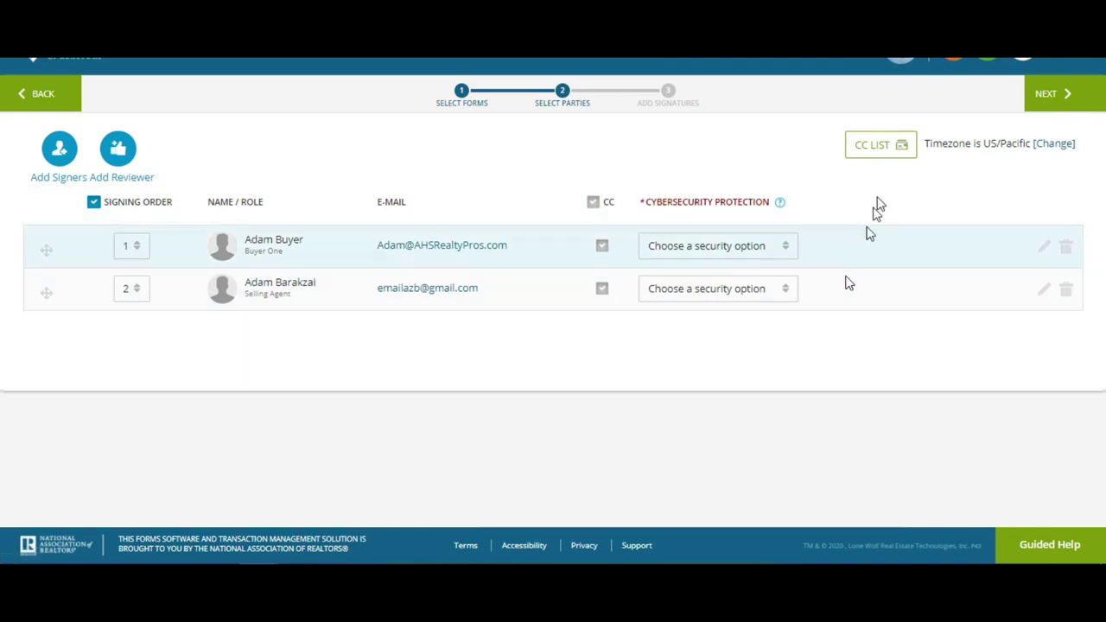
{"action": "left_click", "coordinate": [1047, 95]}
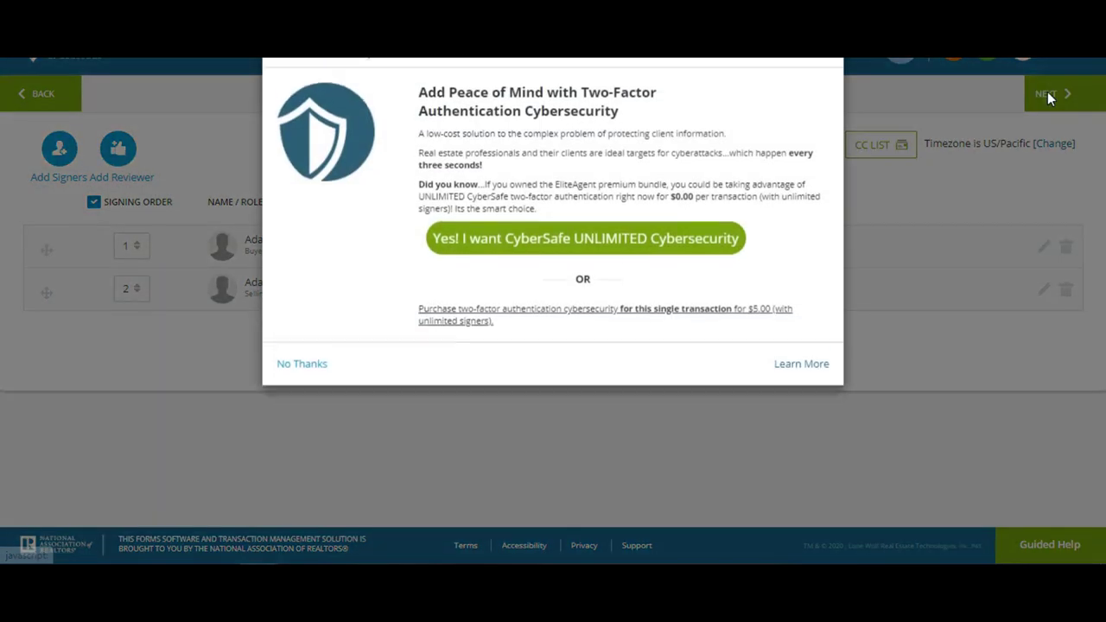
- Decline the cybersecurity offer and assign the disclosure's first signature row to the Buyer
{"action": "left_click", "coordinate": [304, 368]}
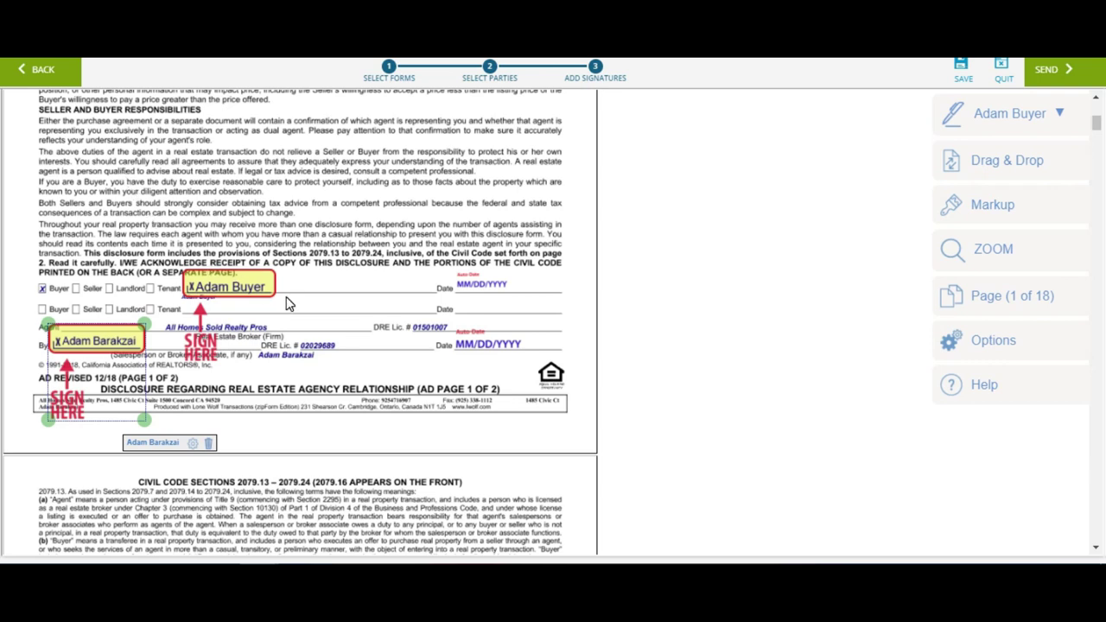
{"action": "left_click", "coordinate": [423, 280]}
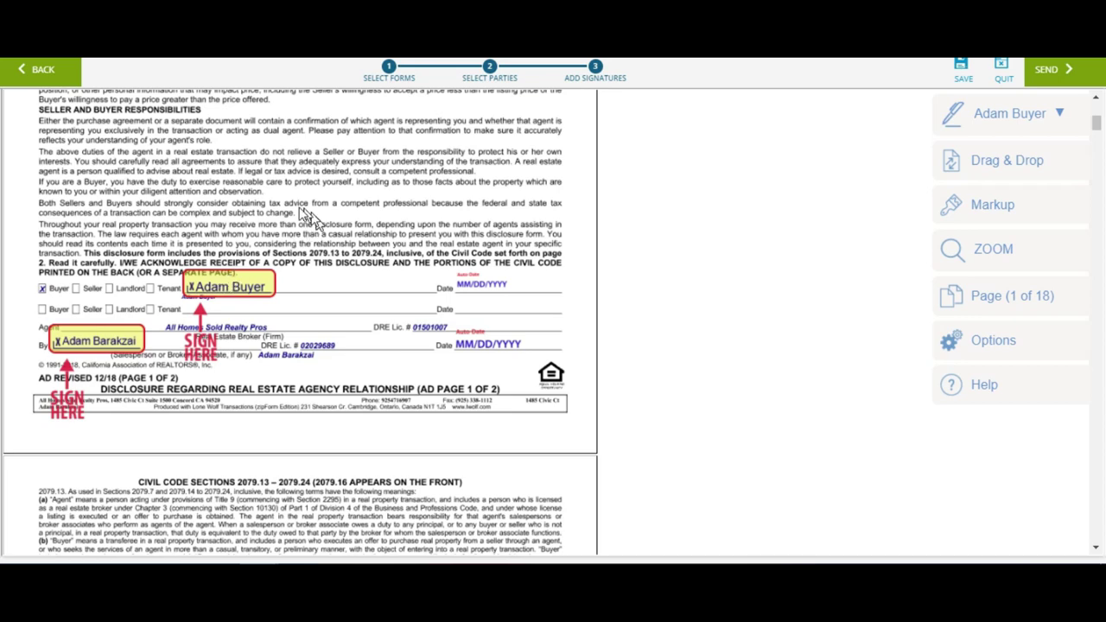
{"action": "left_click", "coordinate": [43, 290]}
- Scroll down to page 5, the Residential Purchase Agreement's first page
{"action": "scroll", "coordinate": [363, 442], "scroll_direction": "down", "scroll_amount": 2}
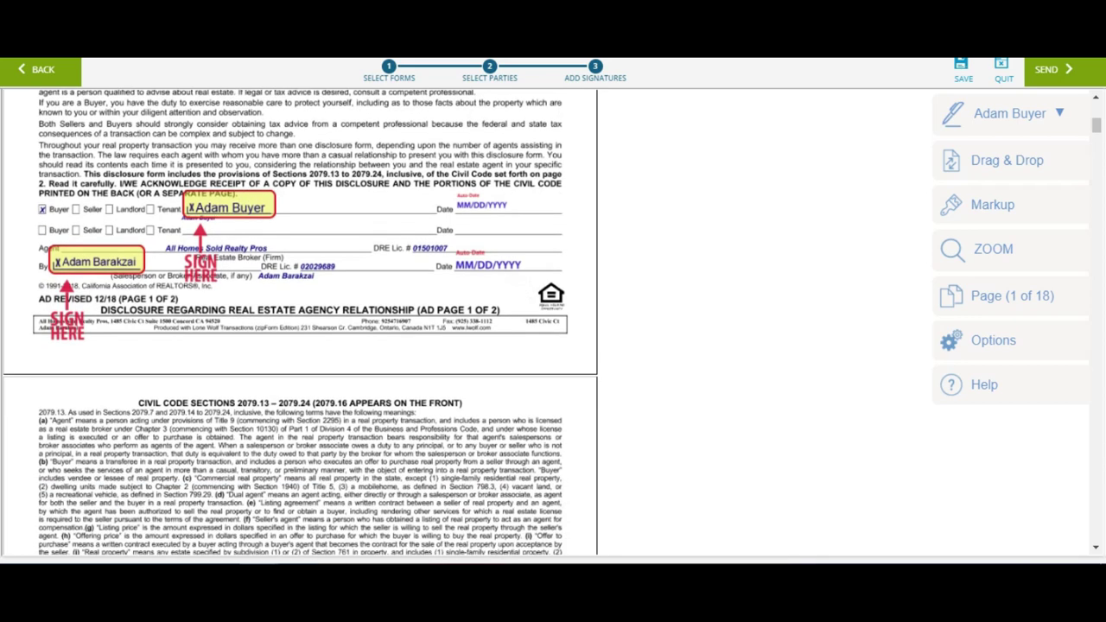
{"action": "scroll", "coordinate": [301, 322], "scroll_direction": "down", "scroll_amount": 15}
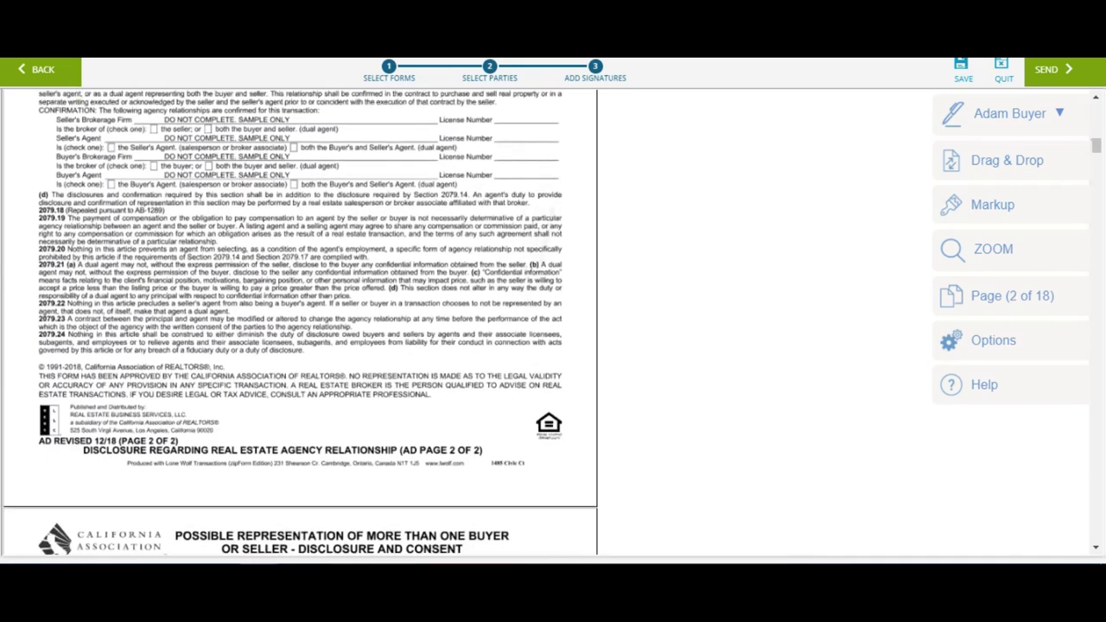
{"action": "scroll", "coordinate": [301, 322], "scroll_direction": "down", "scroll_amount": 10}
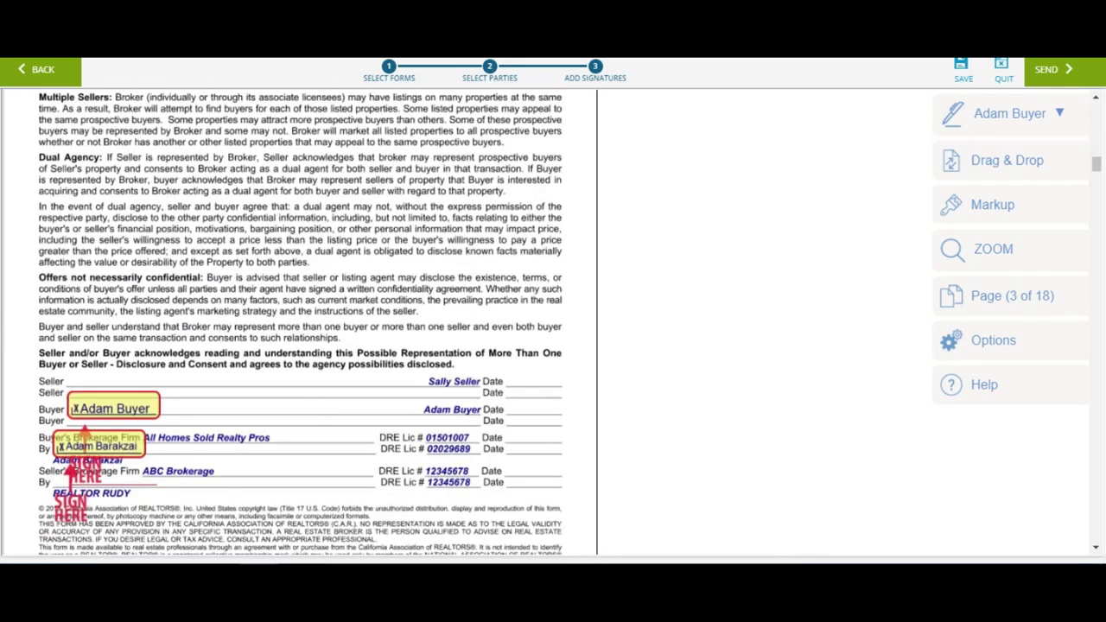
{"action": "scroll", "coordinate": [301, 323], "scroll_direction": "down", "scroll_amount": 10}
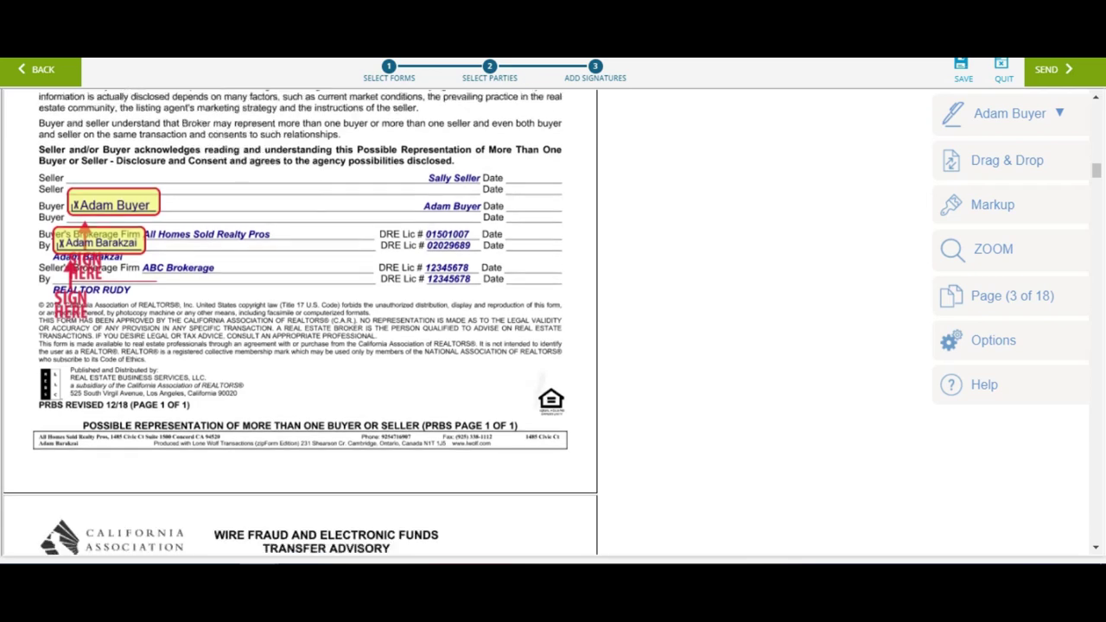
{"action": "scroll", "coordinate": [300, 323], "scroll_direction": "down", "scroll_amount": 10}
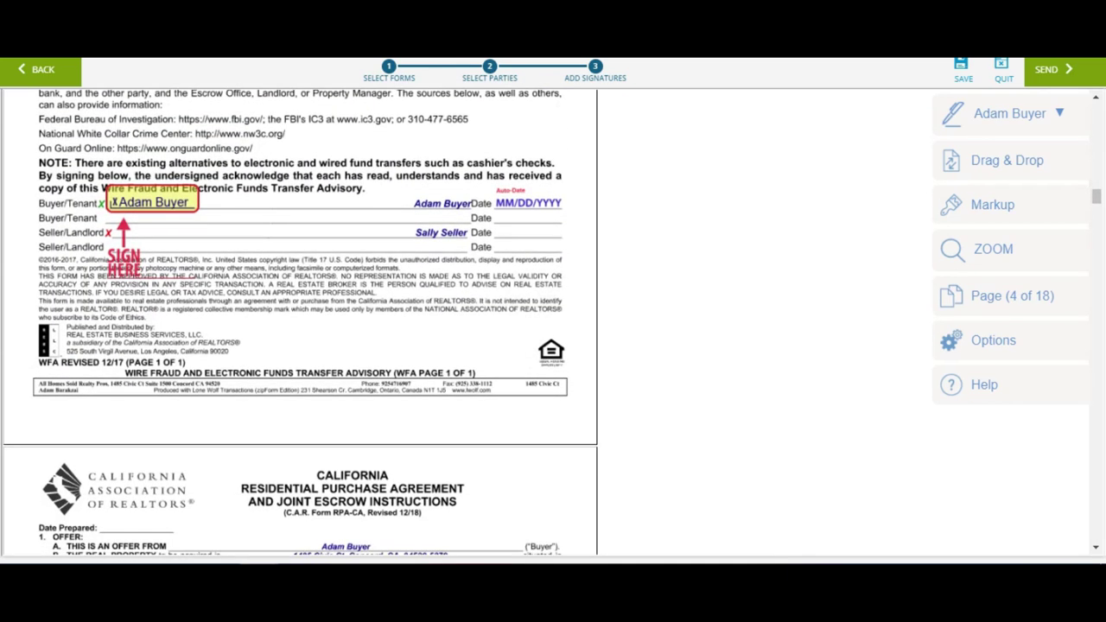
{"action": "scroll", "coordinate": [301, 322], "scroll_direction": "down", "scroll_amount": 7}
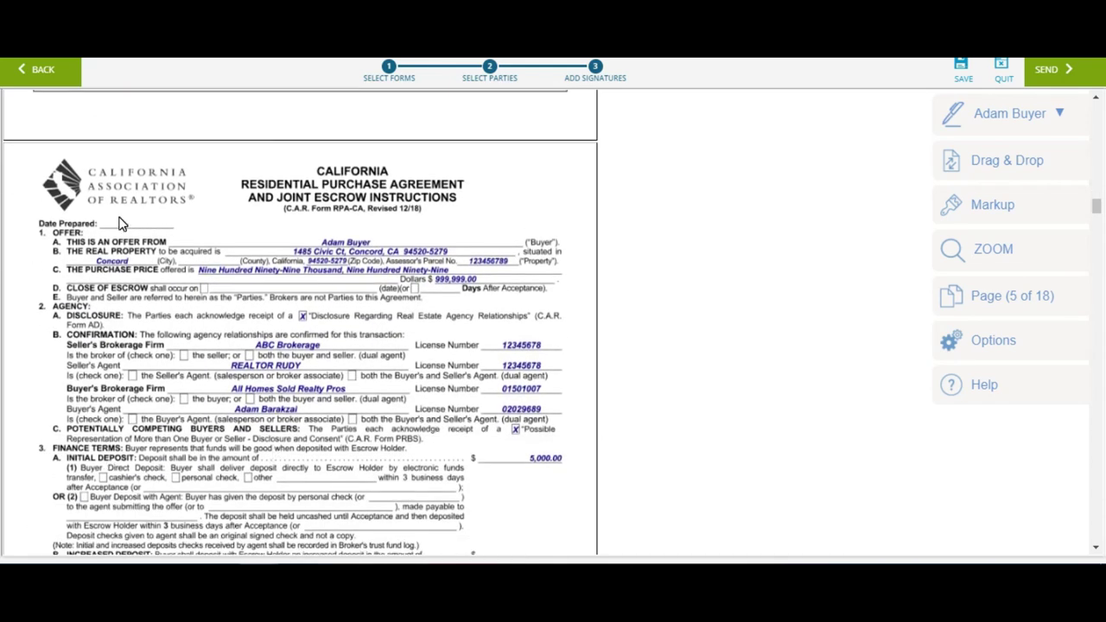
- With the buyer as signer, place an auto-date field on the Date Prepared line
{"action": "left_click", "coordinate": [1011, 115]}
{"action": "left_click", "coordinate": [877, 113]}
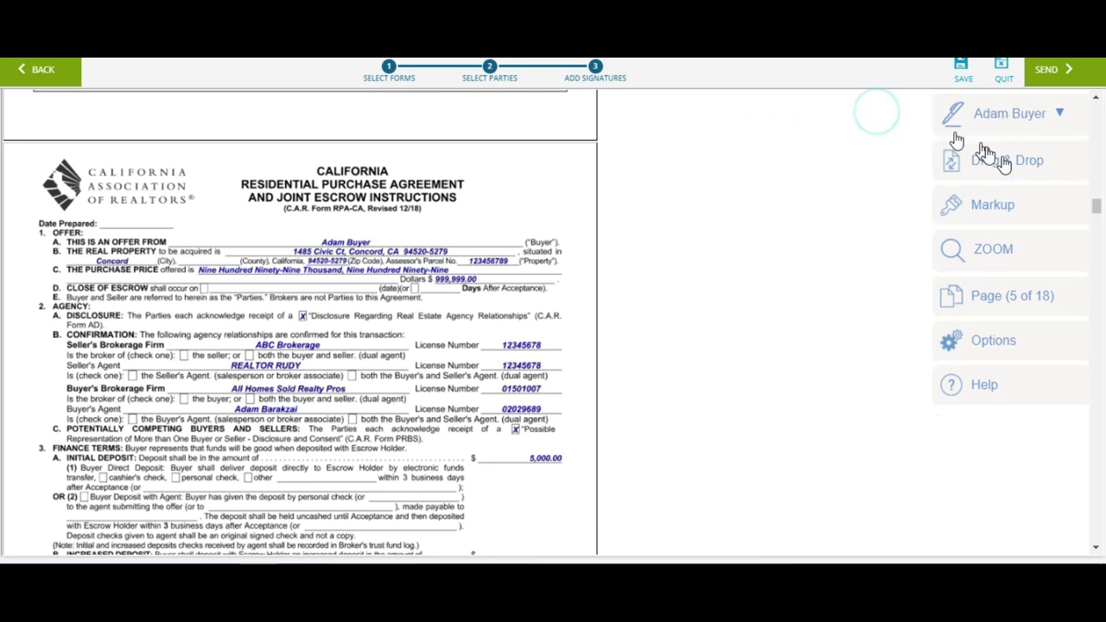
{"action": "left_click", "coordinate": [1022, 166]}
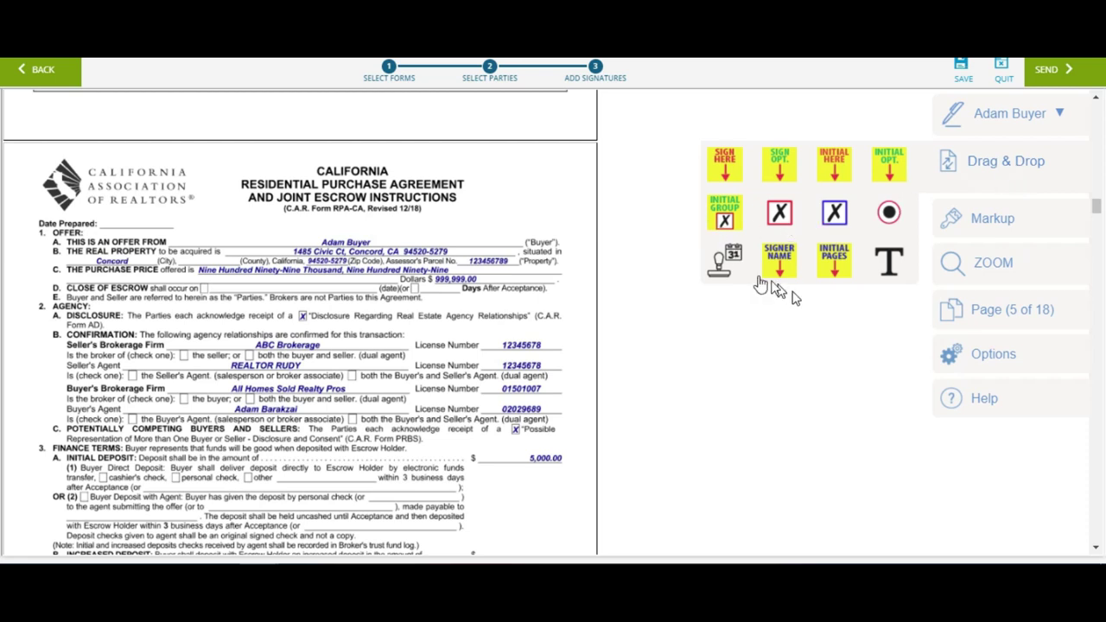
{"action": "left_click", "coordinate": [717, 261]}
{"action": "left_click_drag", "start_coordinate": [717, 261], "coordinate": [113, 232]}
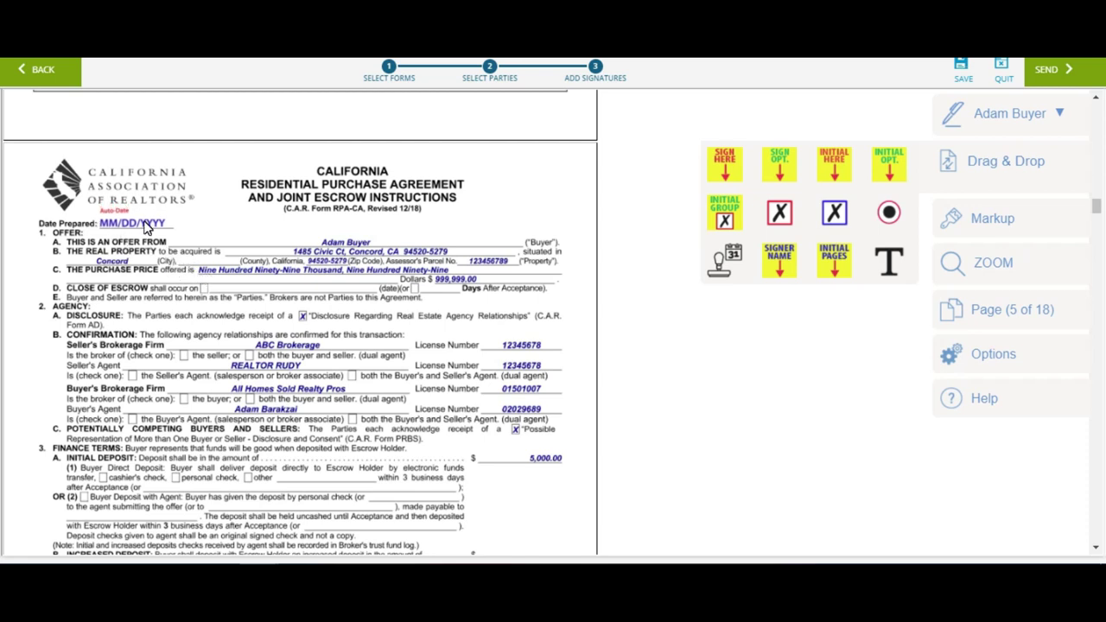
- Place checkbox fields on the seller's-brokerage Seller box and the Seller's Agent box
{"action": "left_click", "coordinate": [277, 358]}
{"action": "left_click_drag", "start_coordinate": [778, 226], "coordinate": [183, 354]}
{"action": "left_click", "coordinate": [186, 356]}
{"action": "left_click_drag", "start_coordinate": [780, 213], "coordinate": [152, 390]}
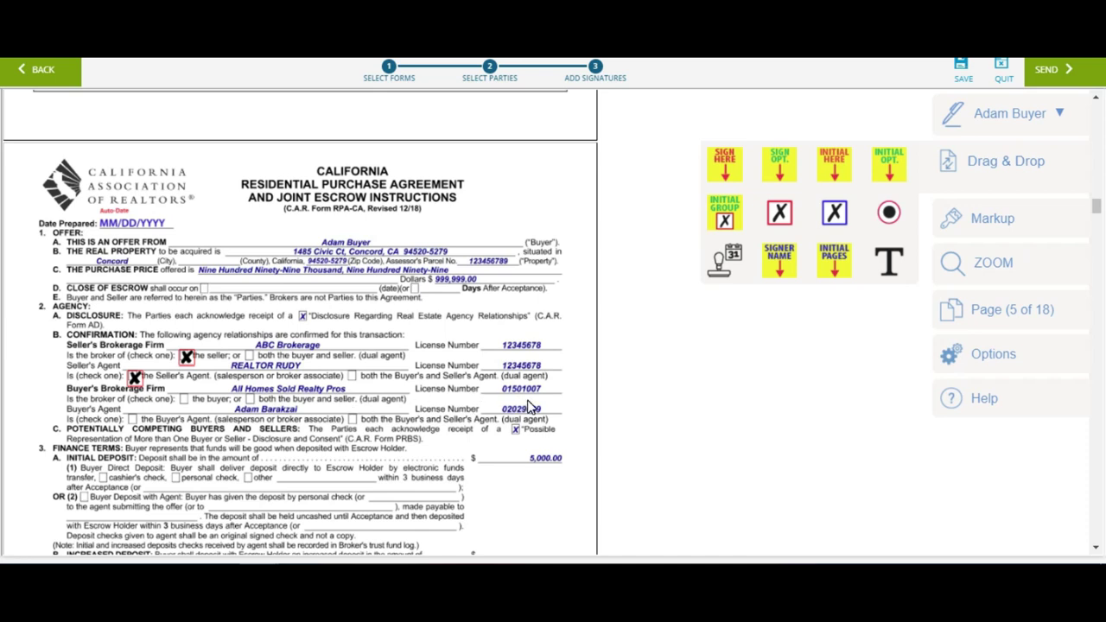
{"action": "left_click", "coordinate": [735, 360]}
- Put an X text box on the buyer's-brokerage 'the buyer' box with the Markup text tool
{"action": "left_click", "coordinate": [1013, 224]}
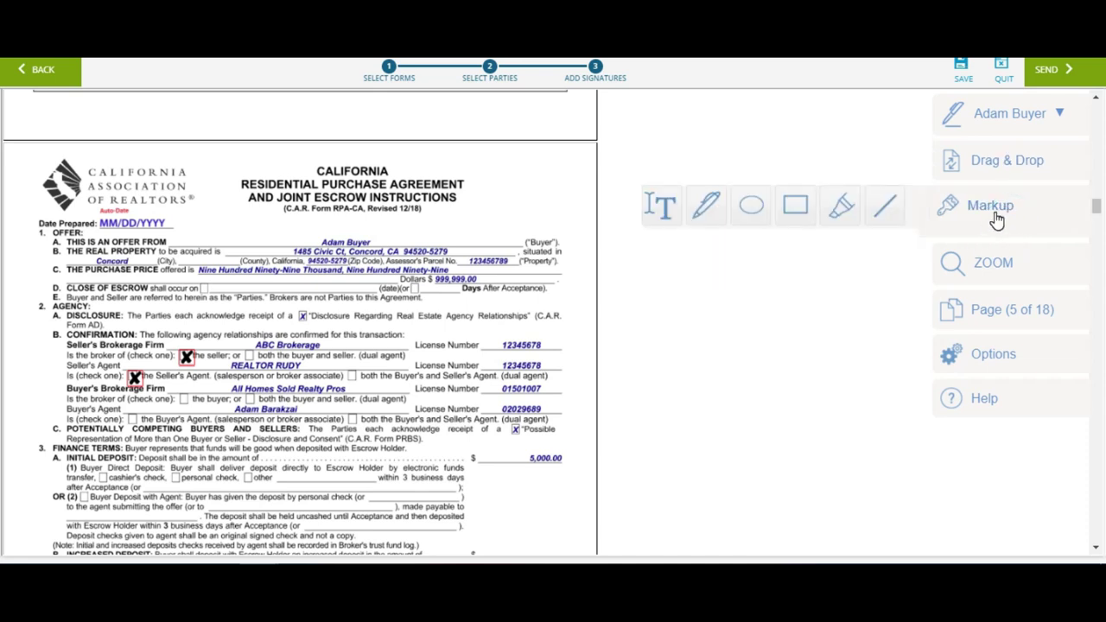
{"action": "left_click", "coordinate": [660, 216]}
{"action": "left_click", "coordinate": [183, 400]}
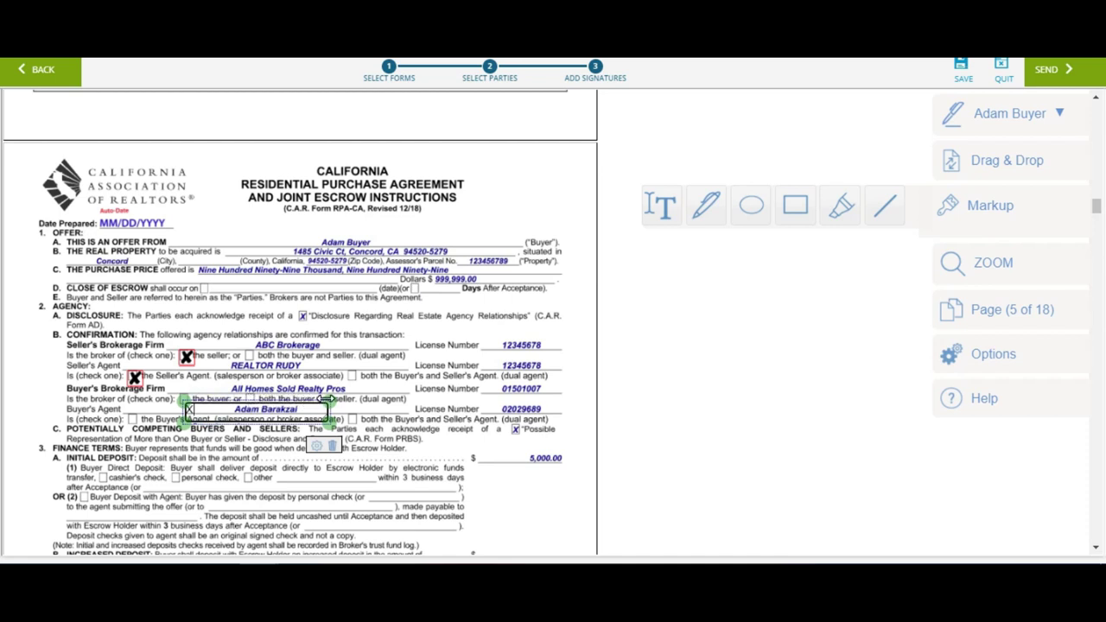
{"action": "left_click", "coordinate": [247, 466]}
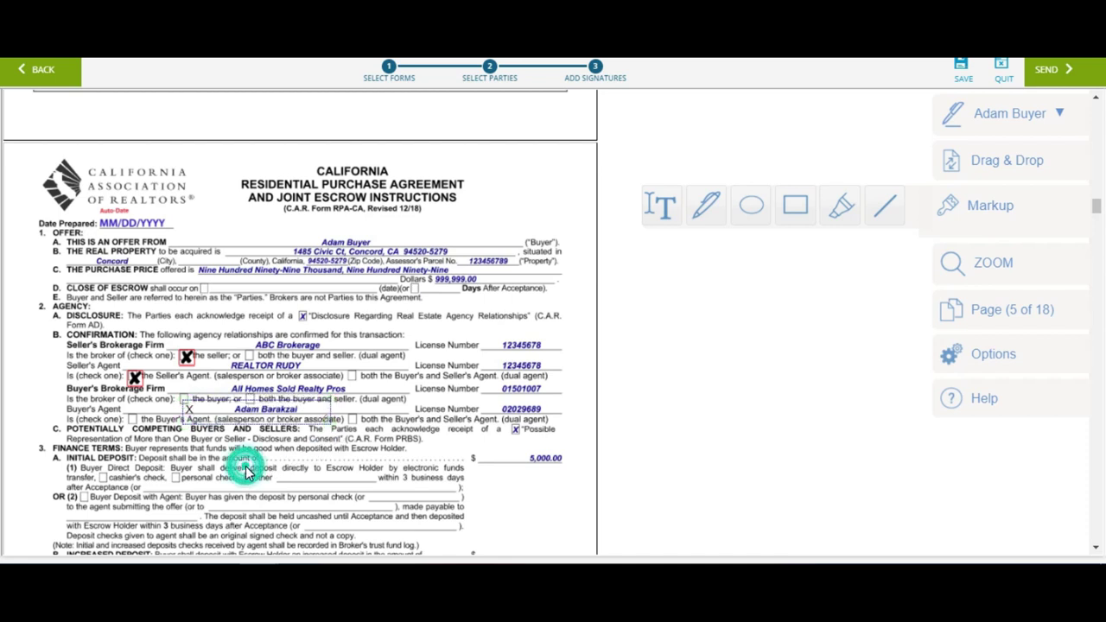
{"action": "left_click", "coordinate": [184, 404]}
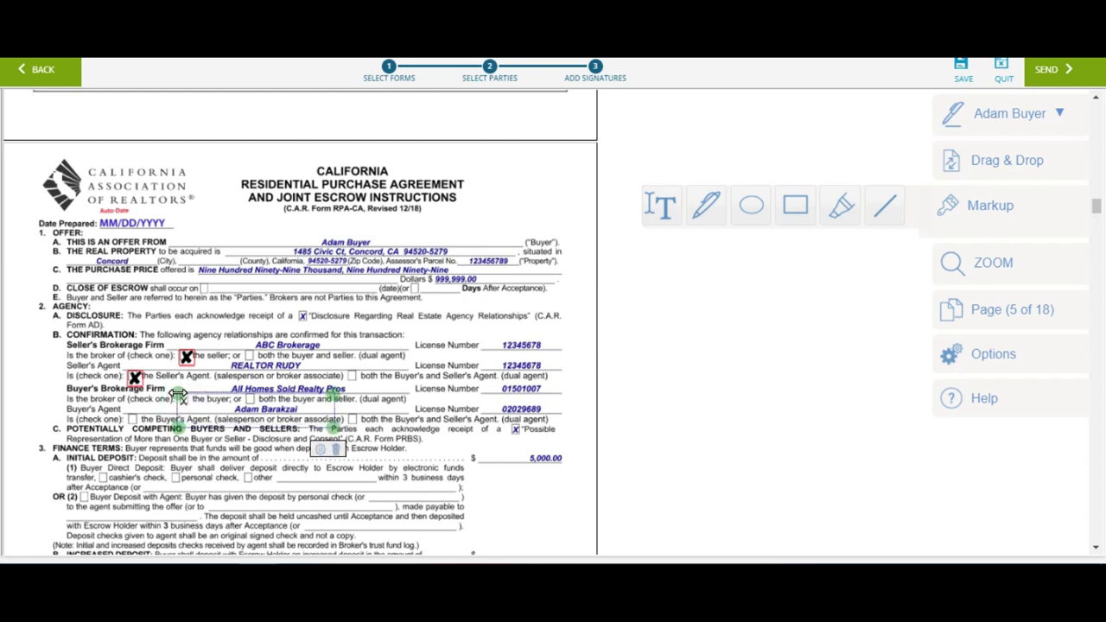
{"action": "left_click_drag", "start_coordinate": [177, 393], "coordinate": [177, 389]}
{"action": "left_click", "coordinate": [302, 317]}
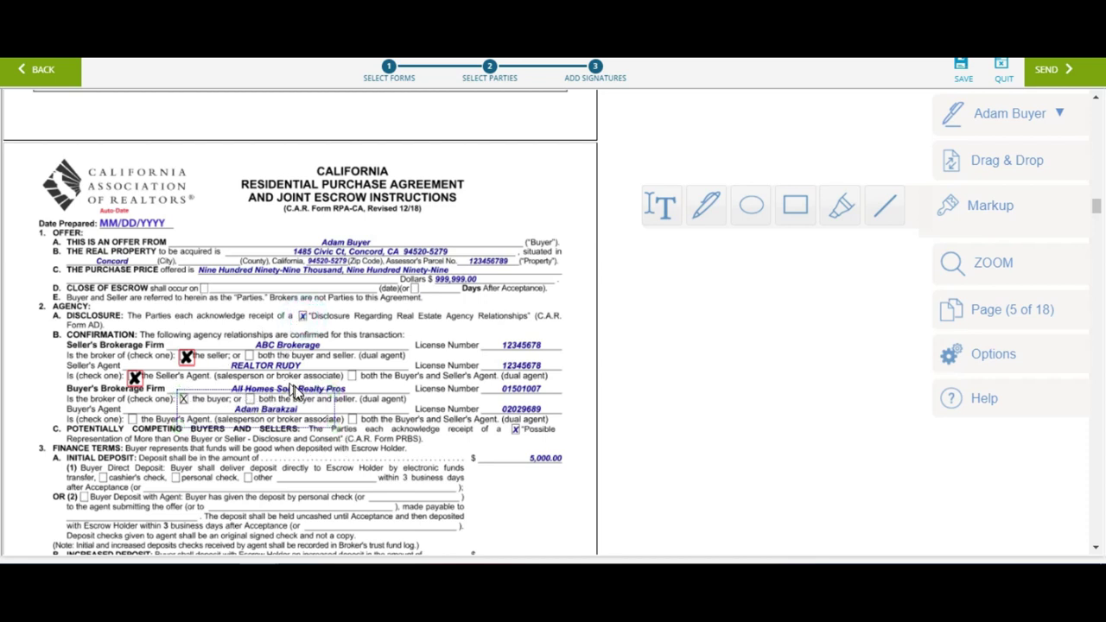
{"action": "left_click", "coordinate": [502, 333]}
- Copy the checkbox field and paste it onto the 'the Buyer's Agent' box
{"action": "left_click", "coordinate": [199, 404]}
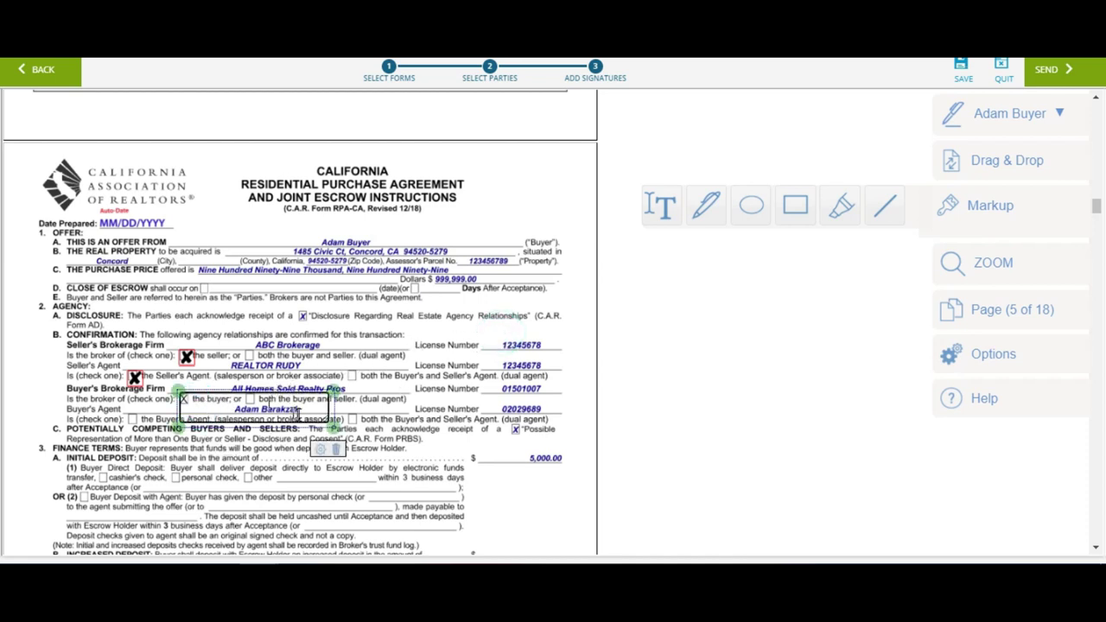
{"action": "left_click", "coordinate": [318, 449]}
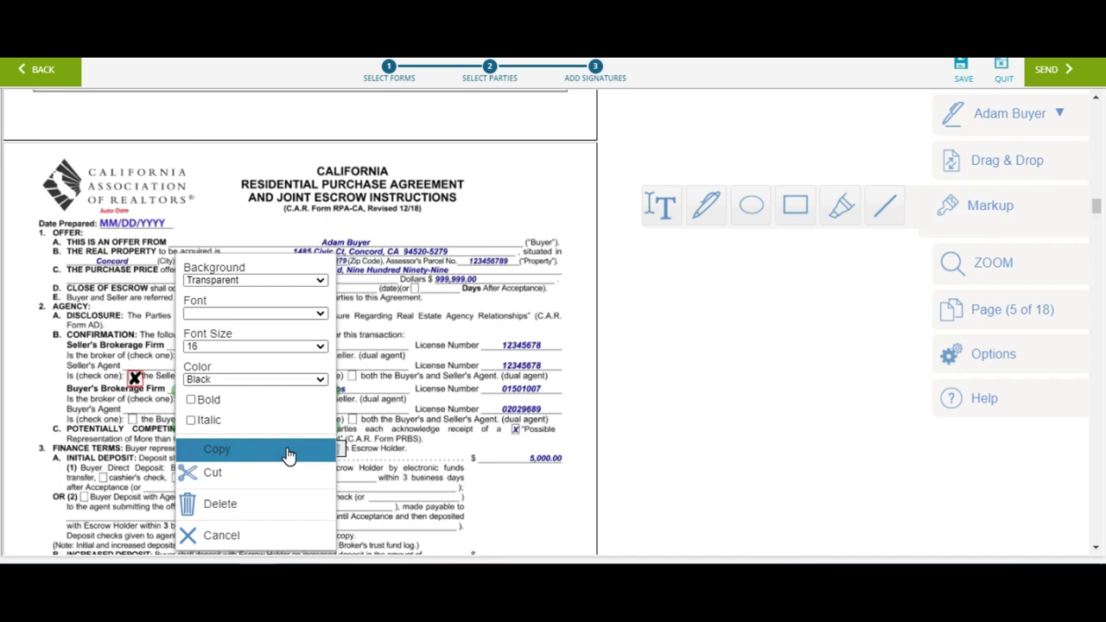
{"action": "left_click", "coordinate": [288, 451]}
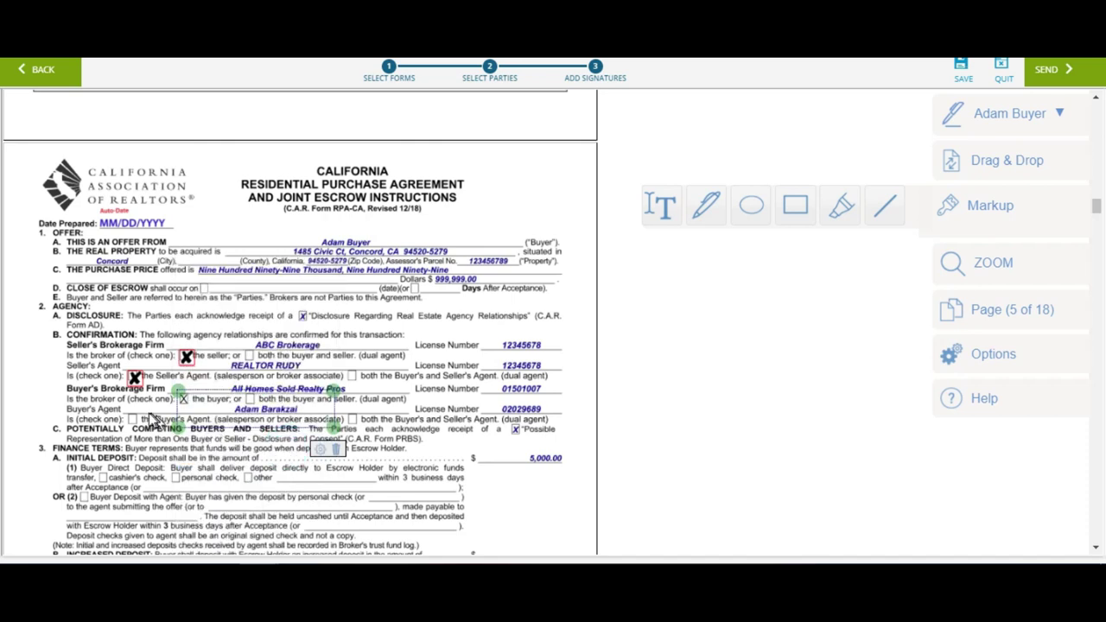
{"action": "left_click", "coordinate": [131, 419]}
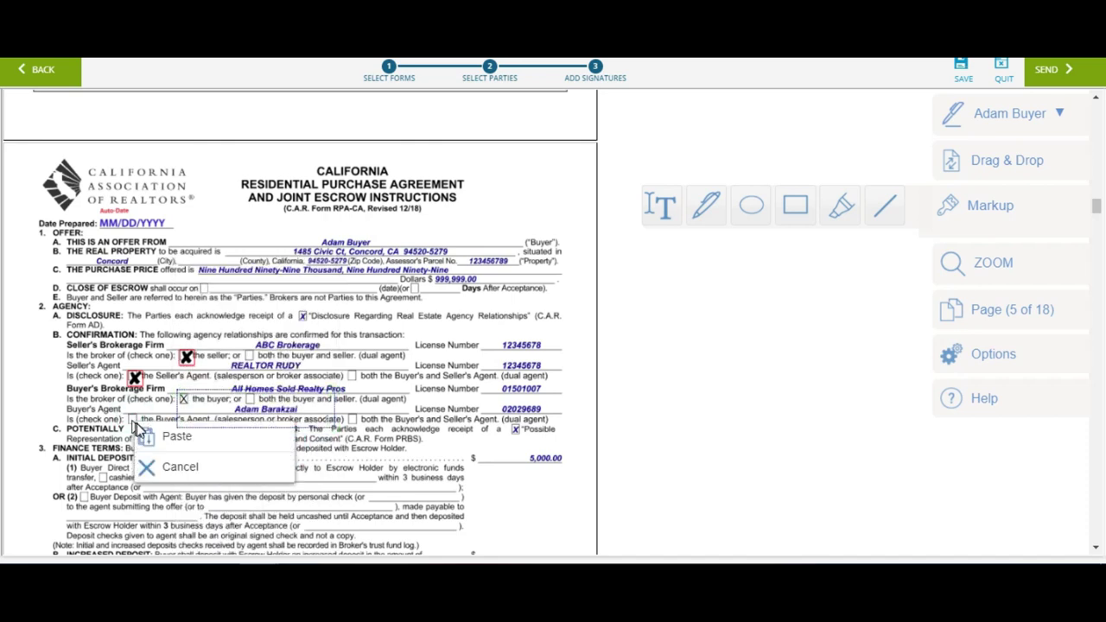
{"action": "left_click", "coordinate": [177, 435]}
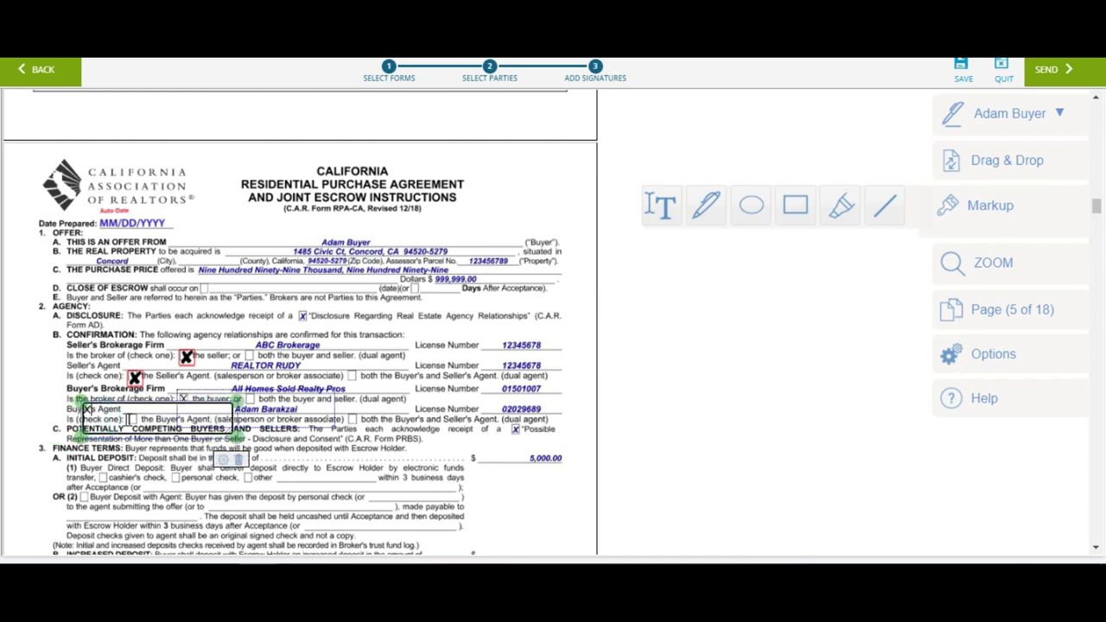
{"action": "left_click_drag", "start_coordinate": [87, 407], "coordinate": [131, 419]}
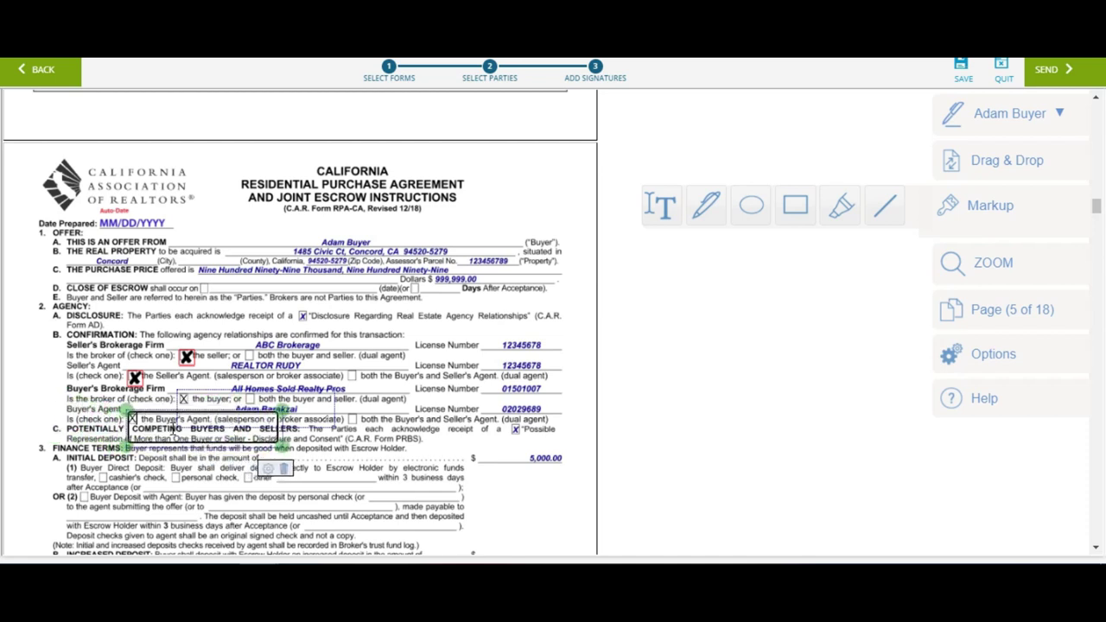
{"action": "left_click", "coordinate": [144, 486]}
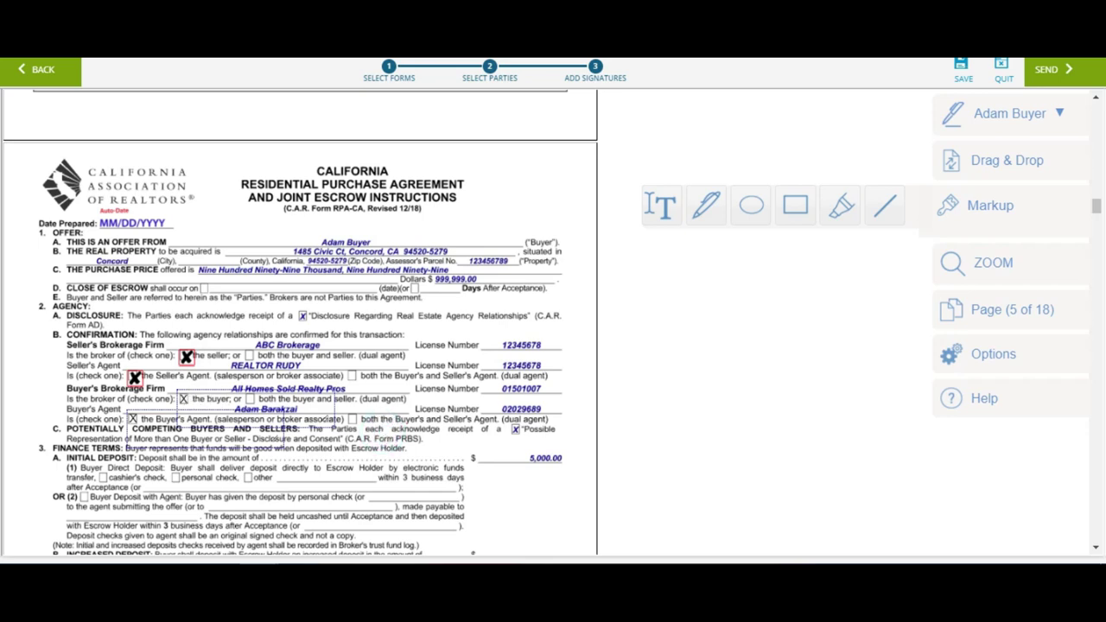
- Place a buyer auto-date field on the Date line beside page 2's property address
{"action": "scroll", "coordinate": [112, 329], "scroll_direction": "down", "scroll_amount": 10}
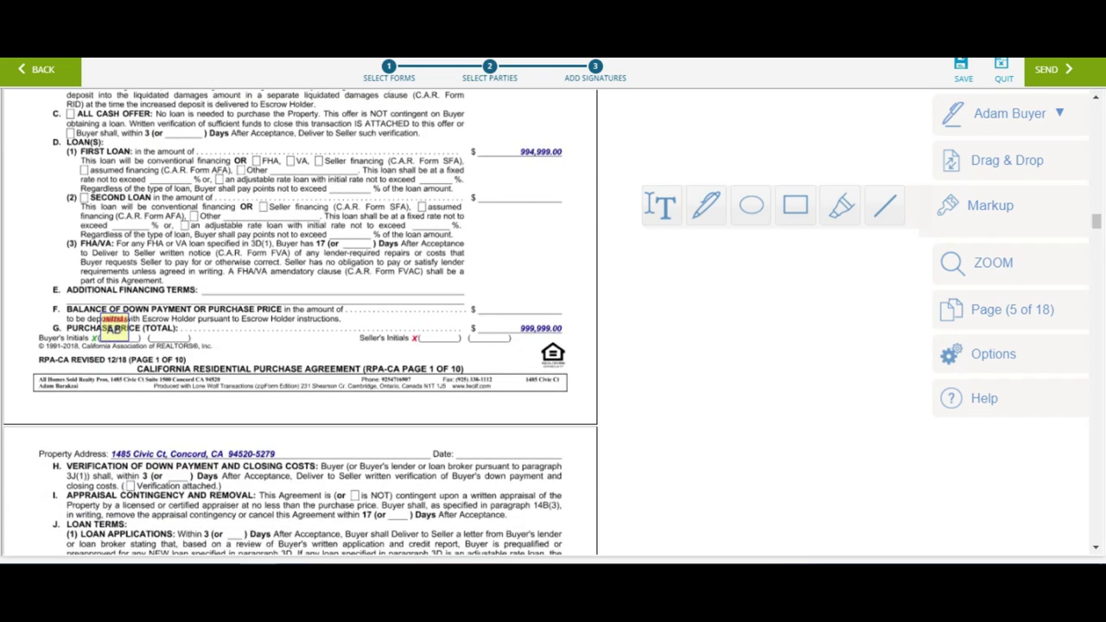
{"action": "scroll", "coordinate": [300, 321], "scroll_direction": "down", "scroll_amount": 6}
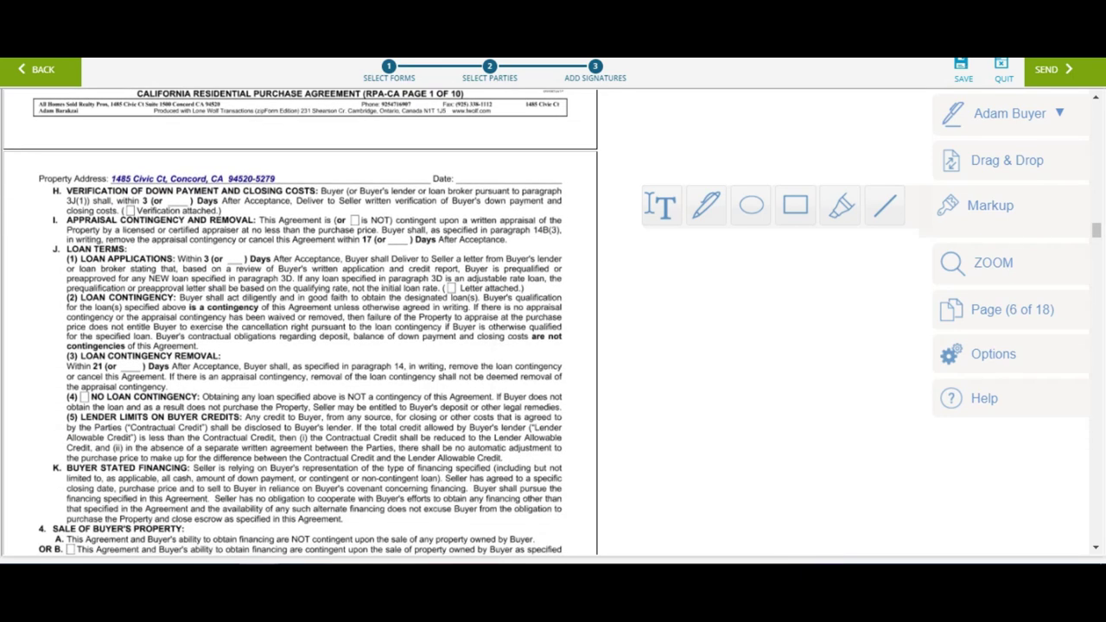
{"action": "left_click", "coordinate": [1002, 172]}
{"action": "left_click_drag", "start_coordinate": [724, 260], "coordinate": [491, 193]}
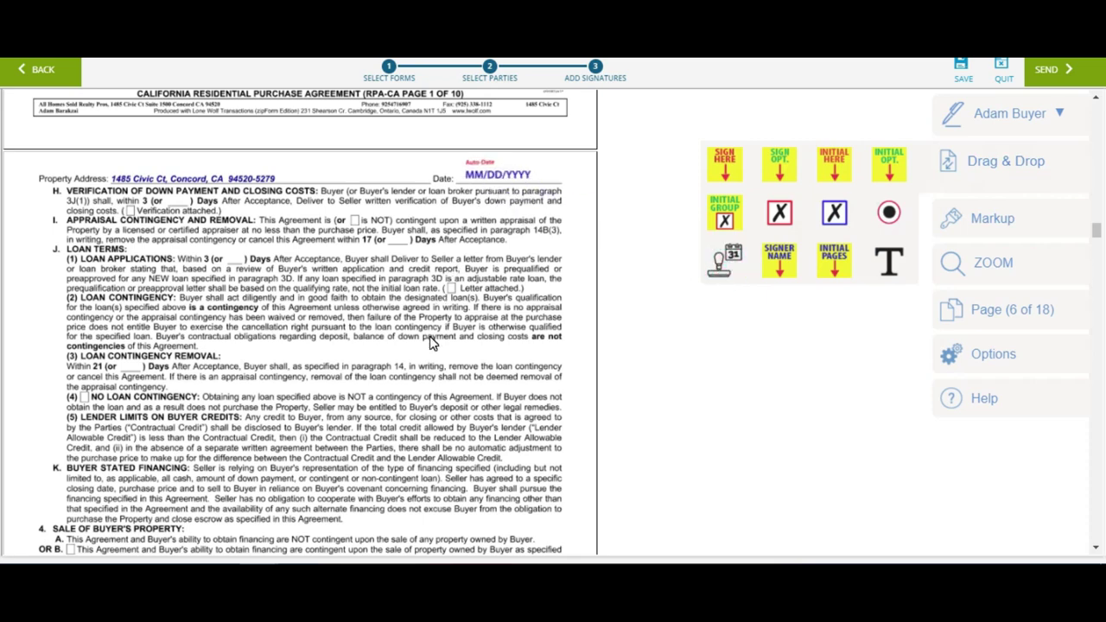
{"action": "scroll", "coordinate": [301, 322], "scroll_direction": "down", "scroll_amount": 5}
{"action": "scroll", "coordinate": [300, 322], "scroll_direction": "down", "scroll_amount": 1}
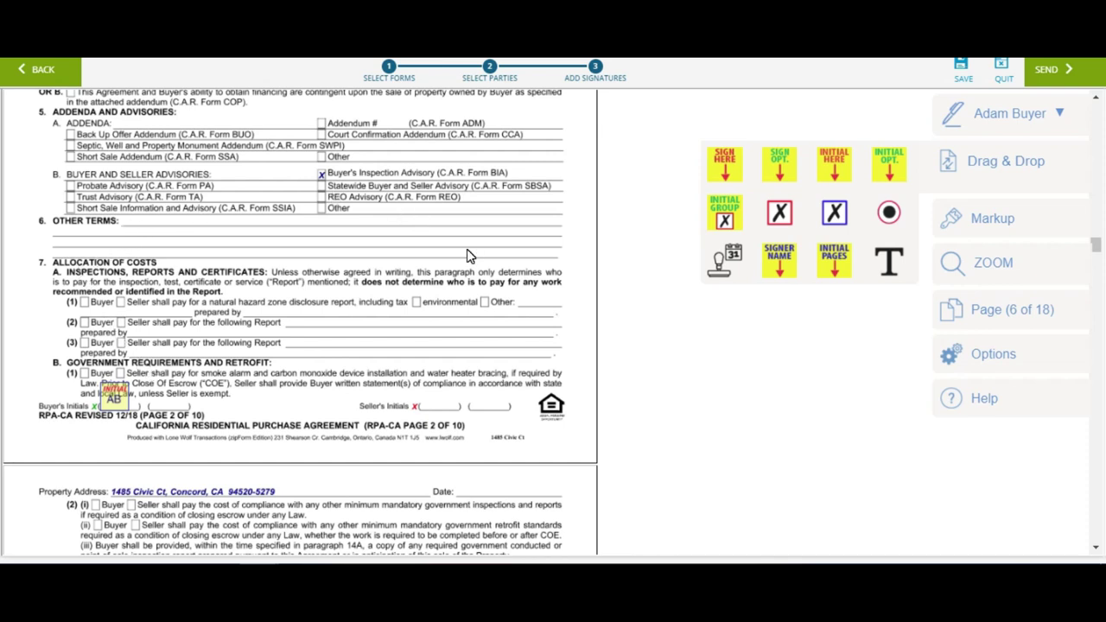
{"action": "left_click", "coordinate": [978, 220]}
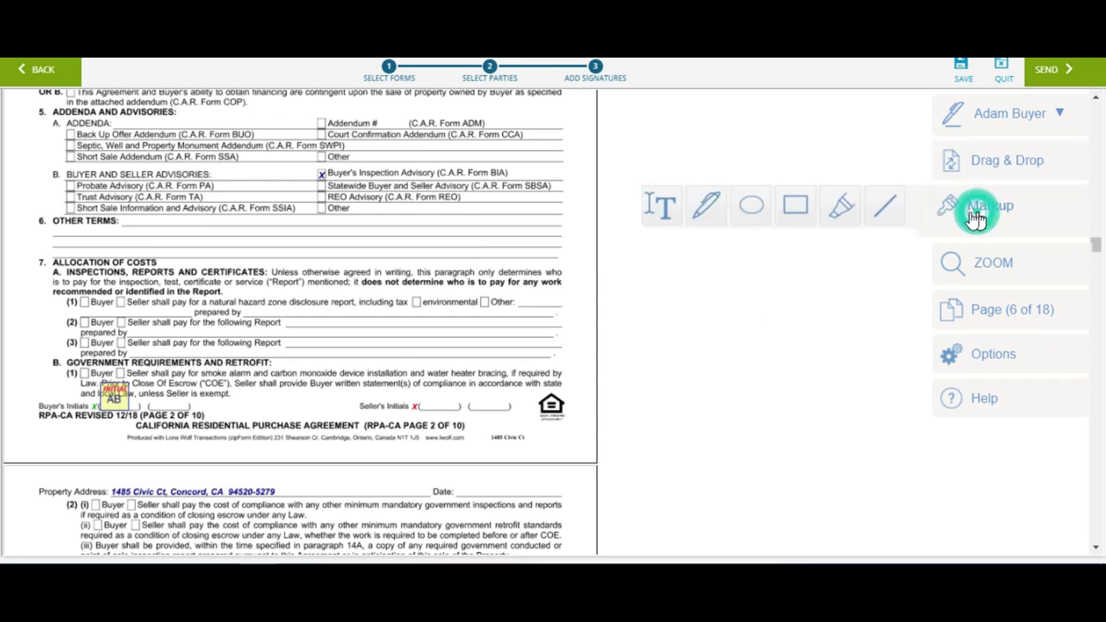
- Add 'Seller to Credit Buyer $10,000 towards buyers closing costs.' under Other Terms, then select the AB initials field
{"action": "left_click", "coordinate": [662, 205]}
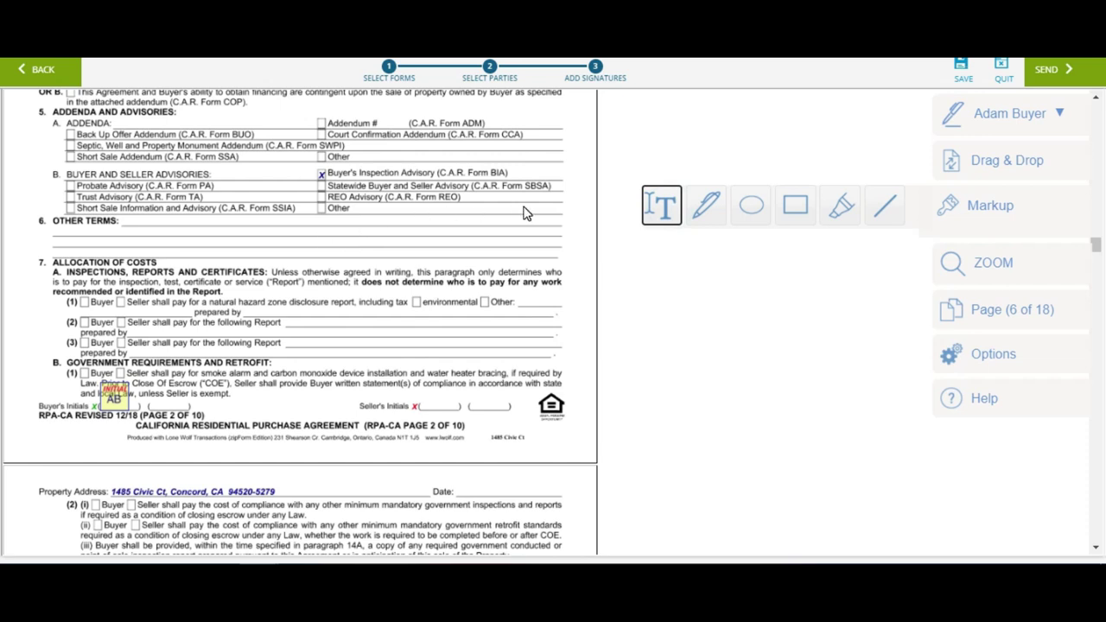
{"action": "left_click", "coordinate": [134, 220]}
{"action": "left_click", "coordinate": [170, 217]}
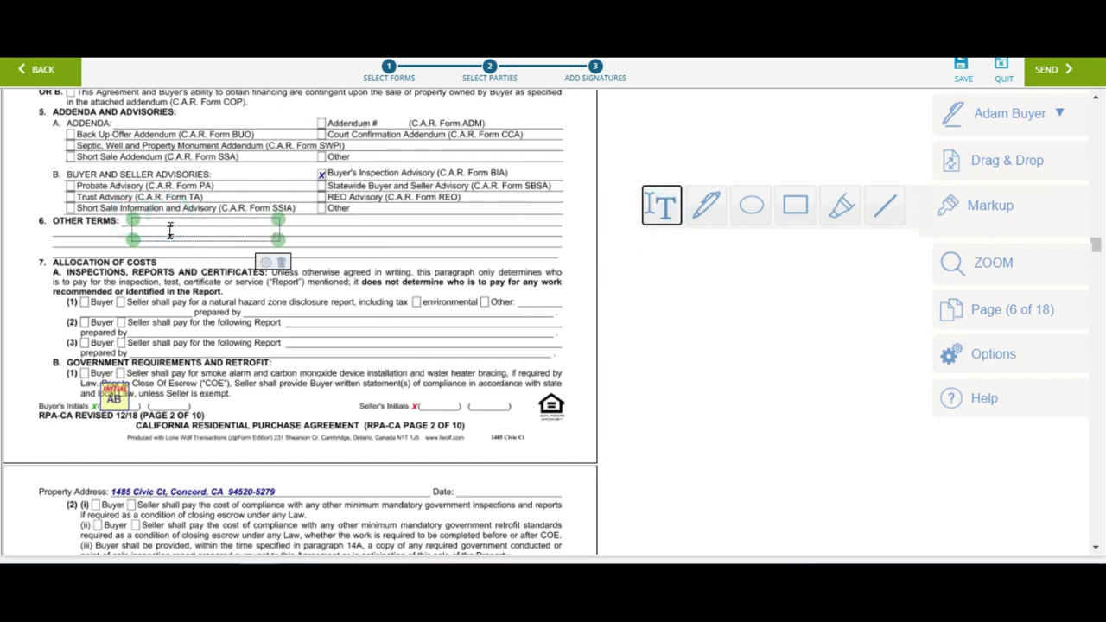
{"action": "left_click", "coordinate": [170, 229]}
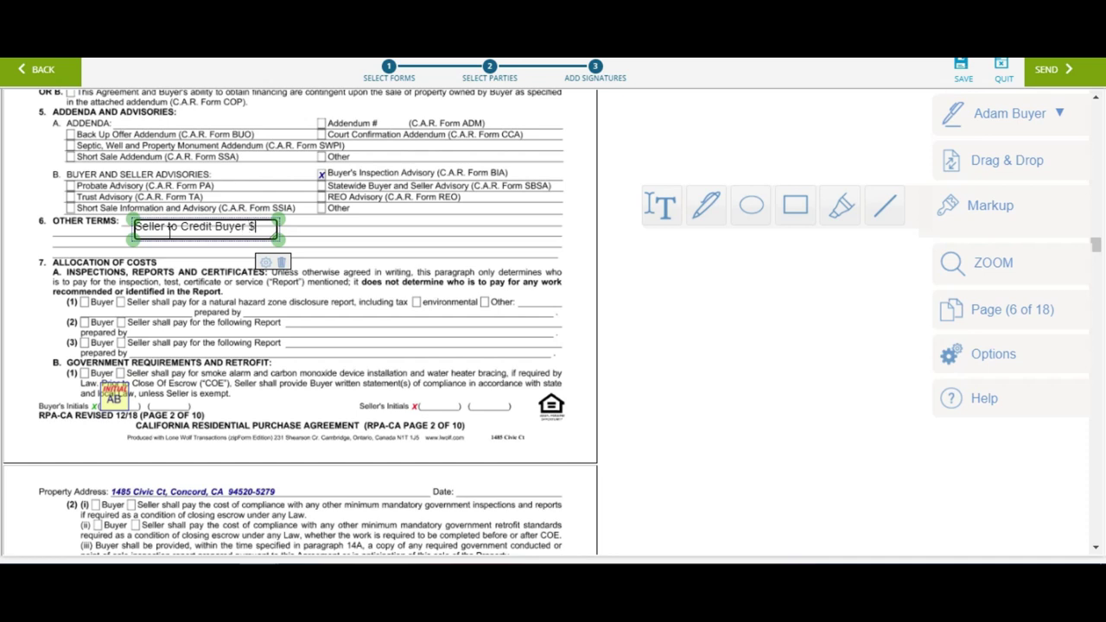
{"action": "type", "text": ",000 towards buyers"}
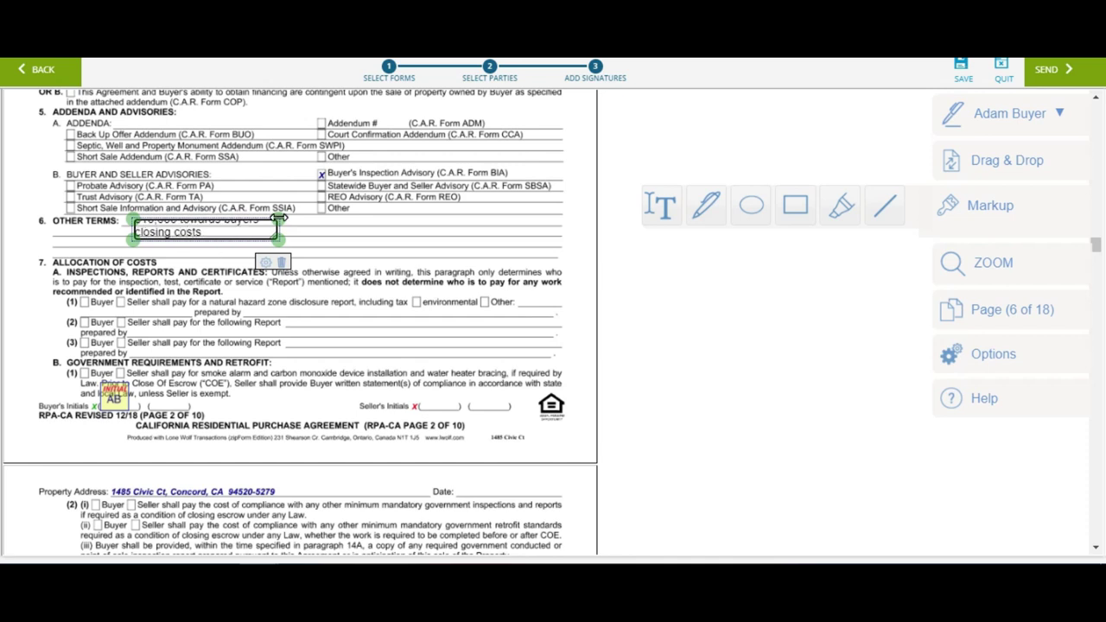
{"action": "left_click_drag", "start_coordinate": [277, 221], "coordinate": [552, 211]}
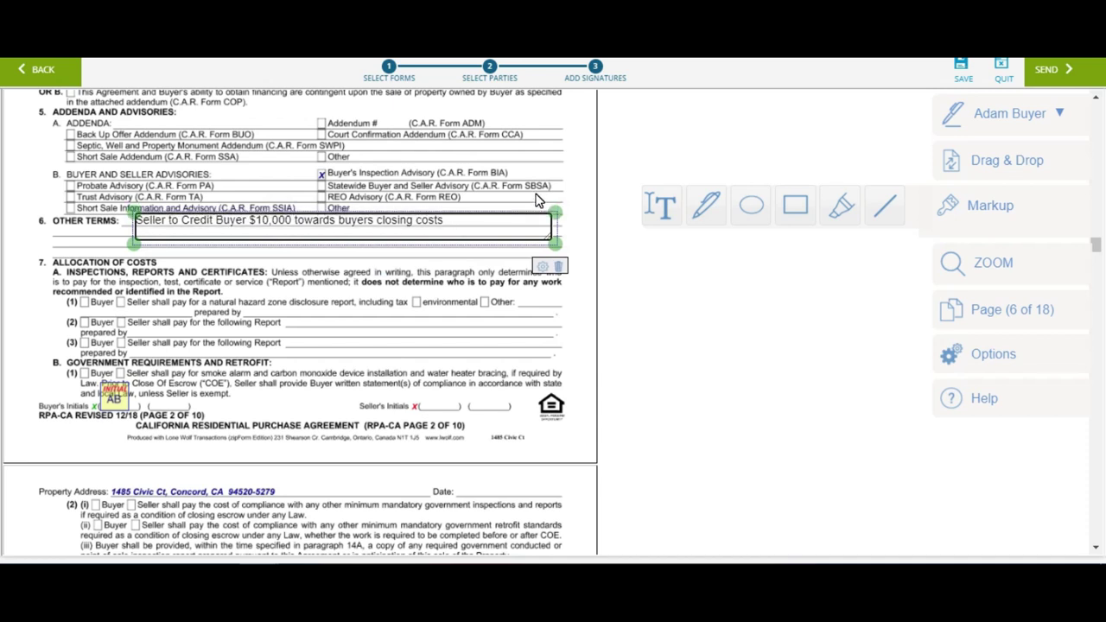
{"action": "left_click", "coordinate": [475, 210]}
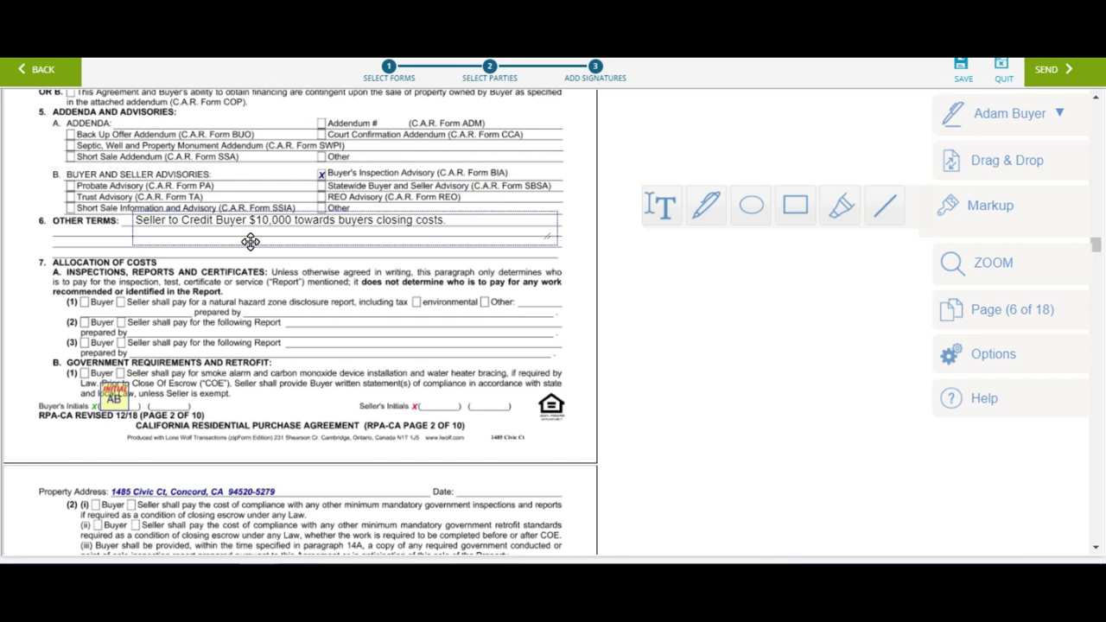
{"action": "left_click", "coordinate": [107, 403]}
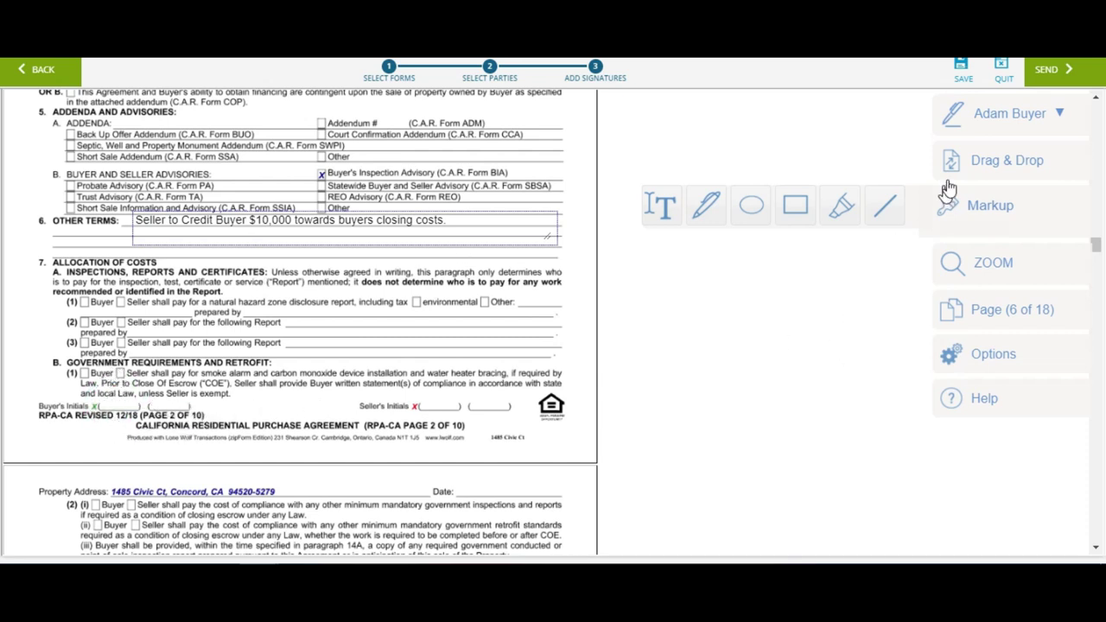
- Place a buyer AB initials field on the Buyer's Initials line at page 6's bottom
{"action": "left_click", "coordinate": [980, 166]}
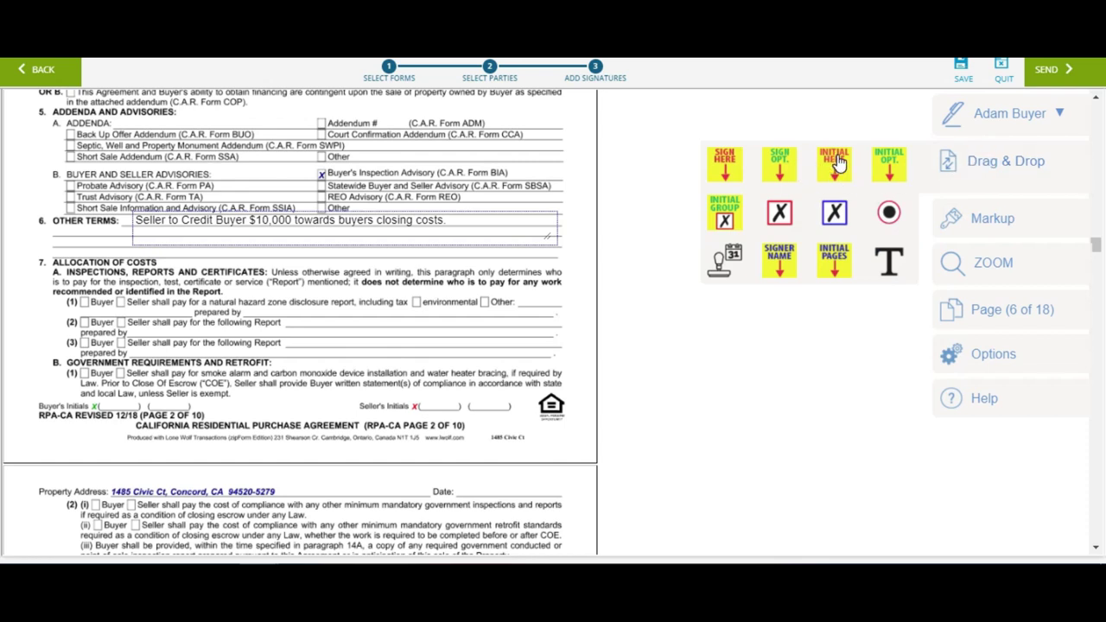
{"action": "left_click_drag", "start_coordinate": [835, 162], "coordinate": [126, 402]}
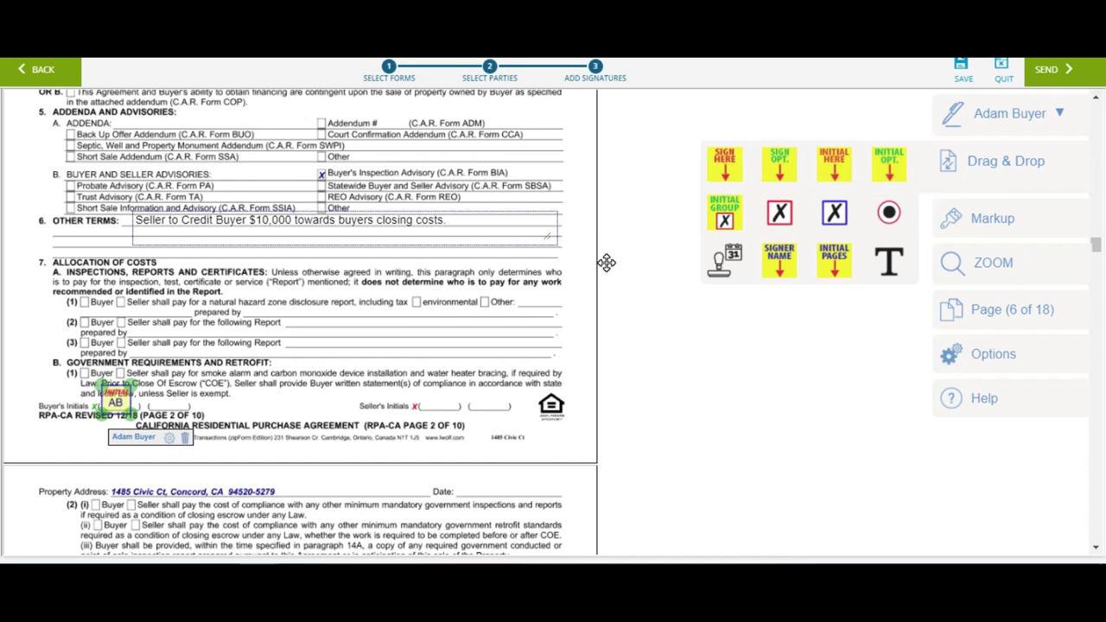
{"action": "left_click", "coordinate": [442, 378]}
- Place an auto-date field on page 3's Date line, then scroll to the School District Disclosure
{"action": "scroll", "coordinate": [443, 379], "scroll_direction": "down", "scroll_amount": 3}
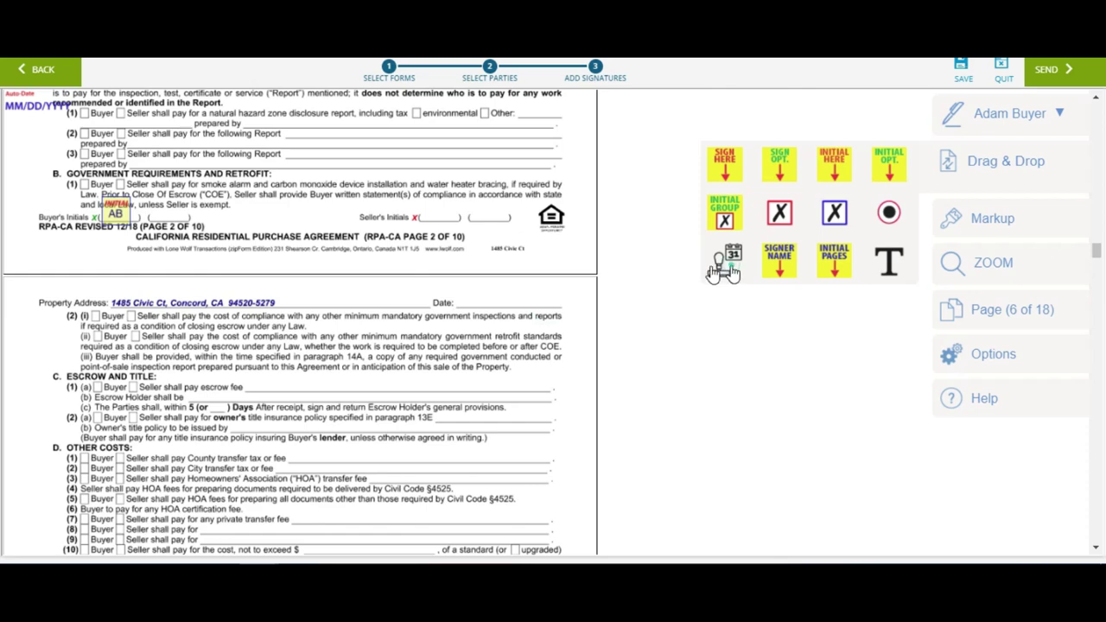
{"action": "left_click_drag", "start_coordinate": [722, 263], "coordinate": [497, 321]}
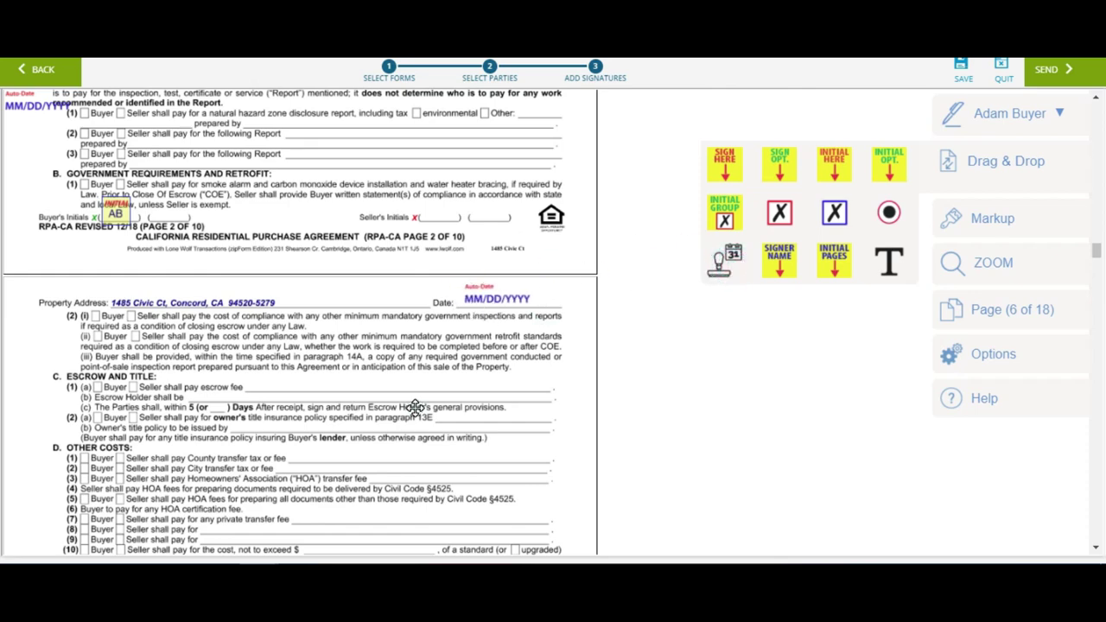
{"action": "scroll", "coordinate": [301, 323], "scroll_direction": "down", "scroll_amount": 7}
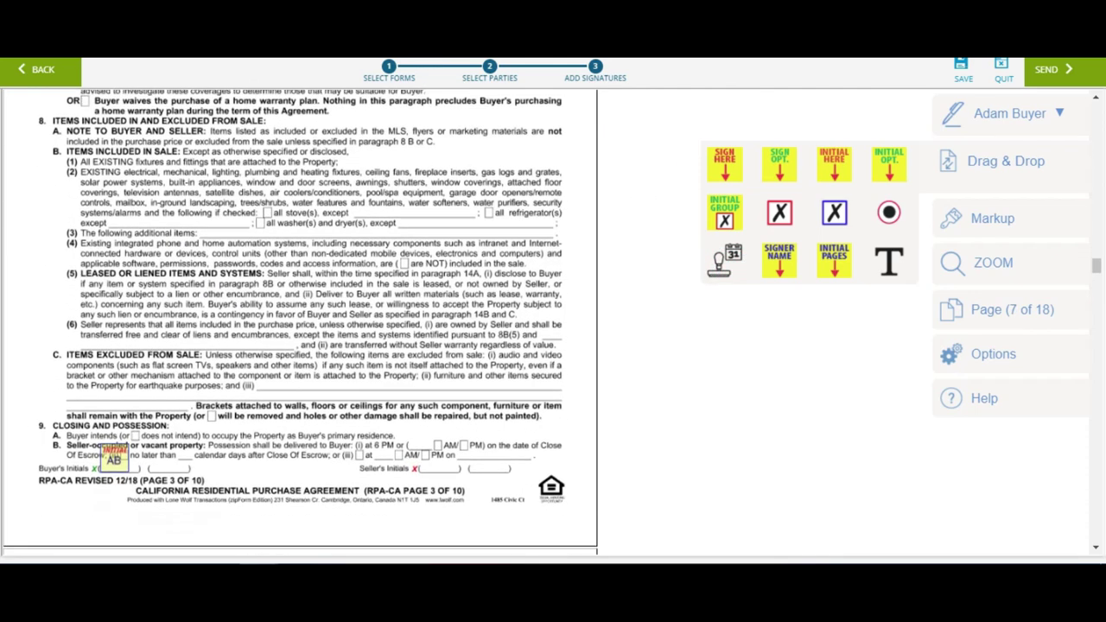
{"action": "scroll", "coordinate": [301, 323], "scroll_direction": "down", "scroll_amount": 20}
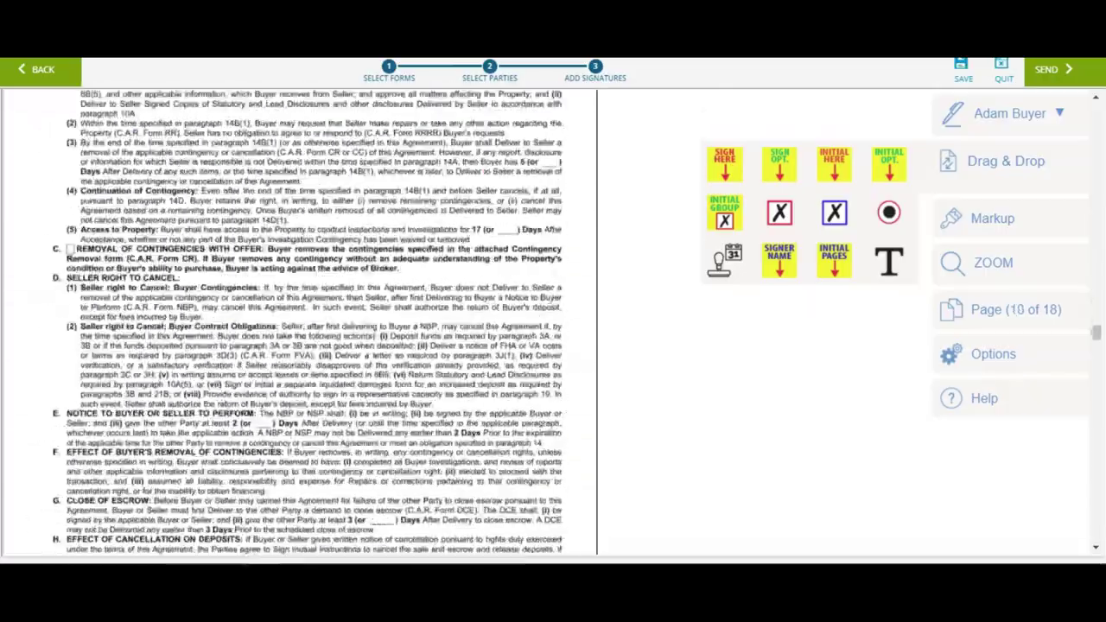
{"action": "scroll", "coordinate": [301, 323], "scroll_direction": "down", "scroll_amount": 3}
{"action": "scroll", "coordinate": [300, 323], "scroll_direction": "down", "scroll_amount": 20}
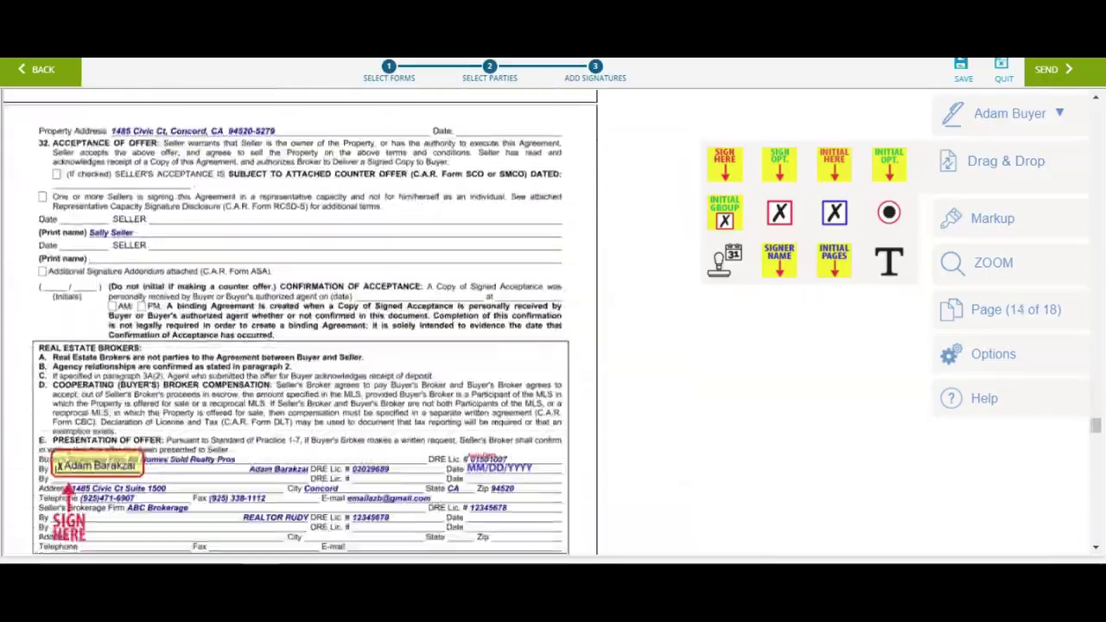
{"action": "scroll", "coordinate": [300, 323], "scroll_direction": "down", "scroll_amount": 15}
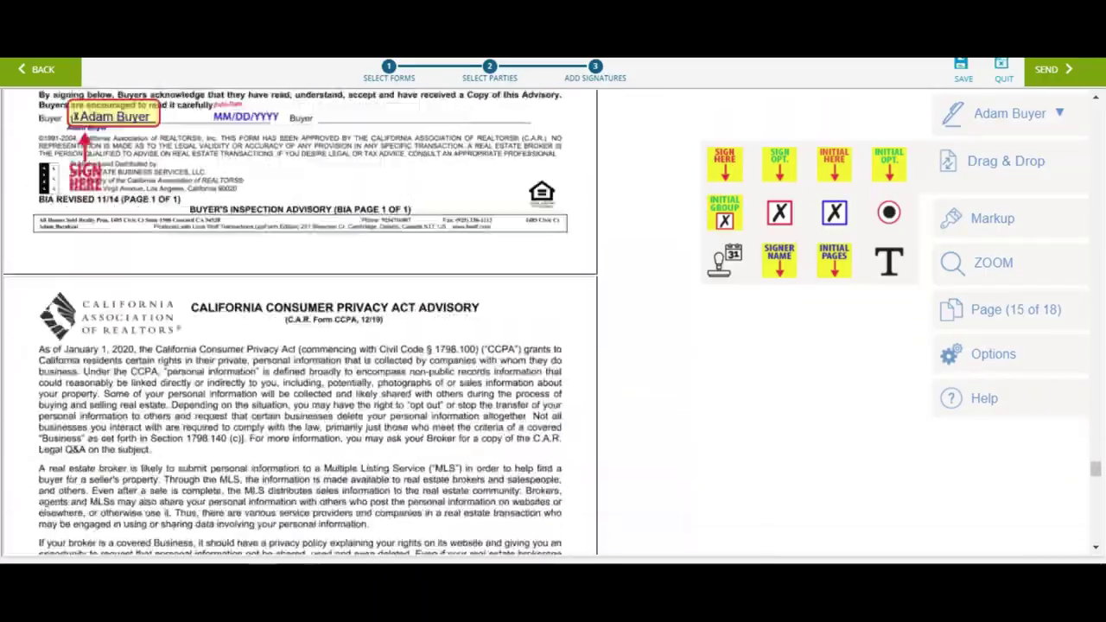
{"action": "scroll", "coordinate": [301, 323], "scroll_direction": "up", "scroll_amount": 1}
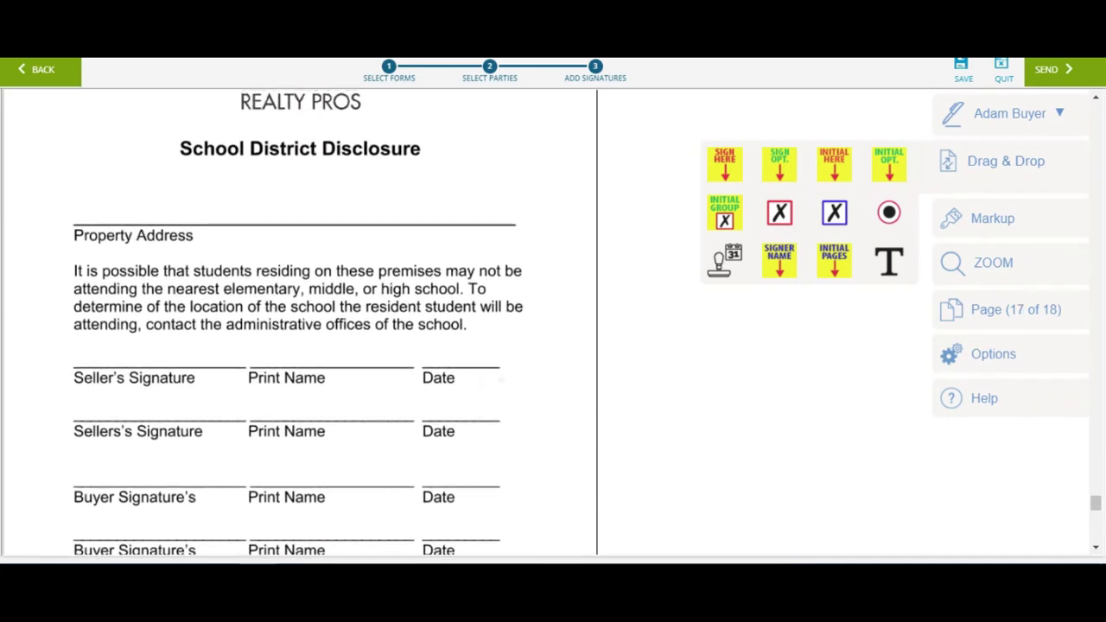
{"action": "left_click", "coordinate": [996, 216]}
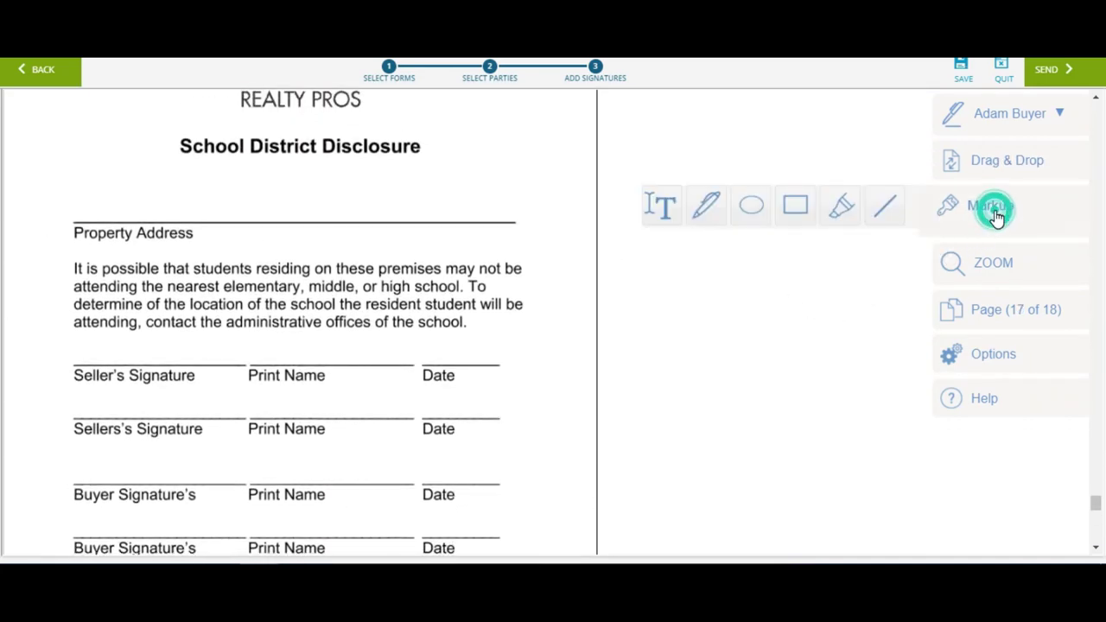
{"action": "left_click", "coordinate": [662, 212]}
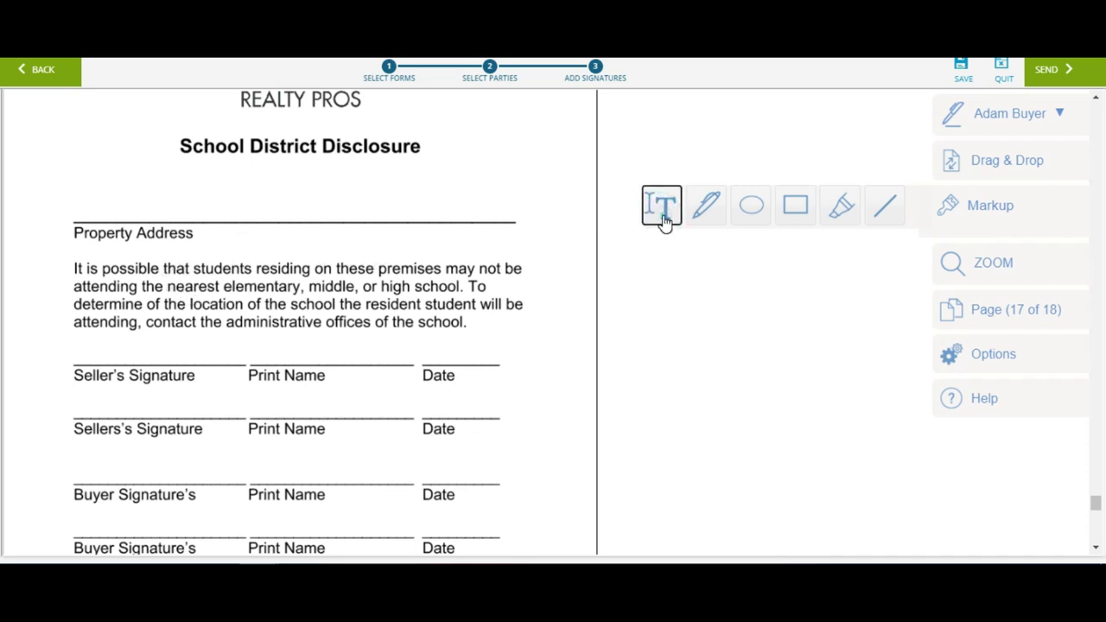
{"action": "left_click", "coordinate": [89, 207]}
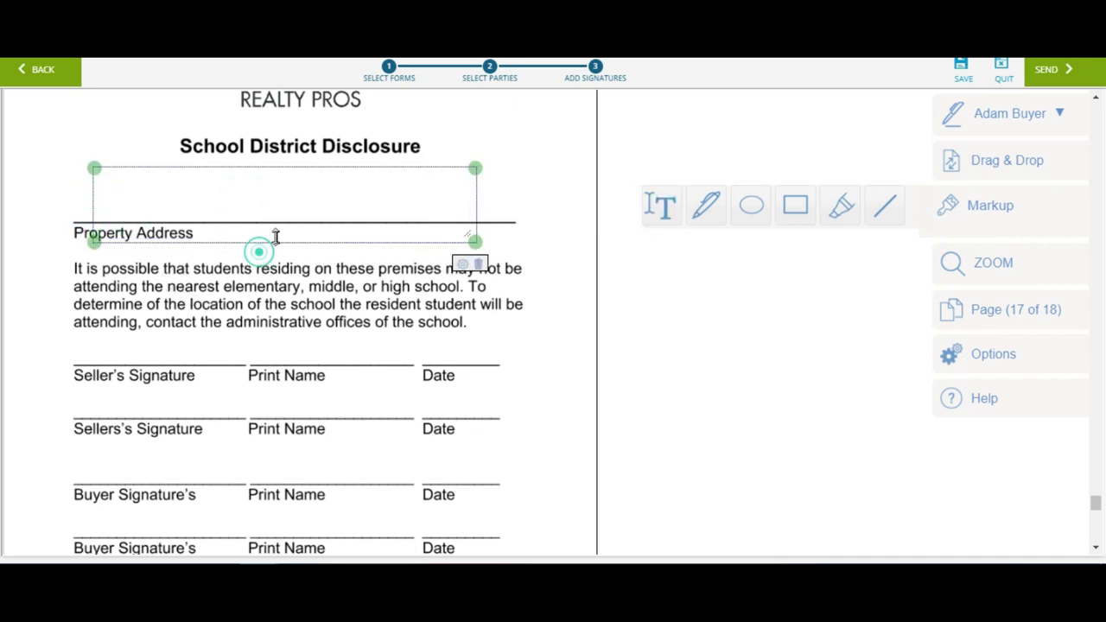
{"action": "type", "text": "1485 Civic Ct Concord CA 9452"}
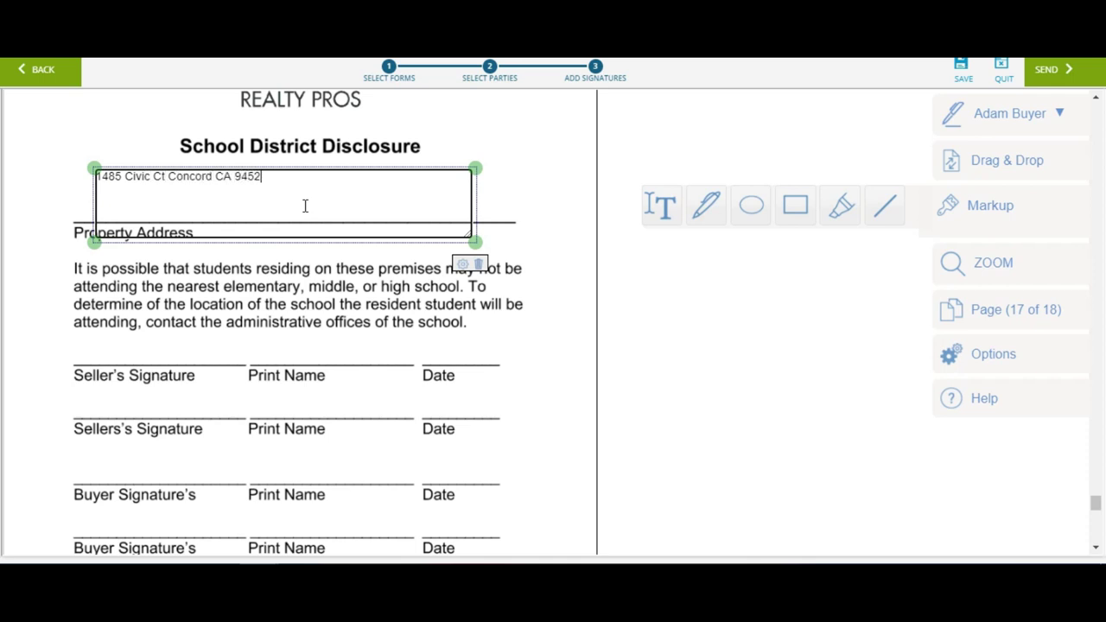
{"action": "type", "text": "0"}
{"action": "left_click_drag", "start_coordinate": [305, 152], "coordinate": [303, 192]}
{"action": "left_click", "coordinate": [448, 137]}
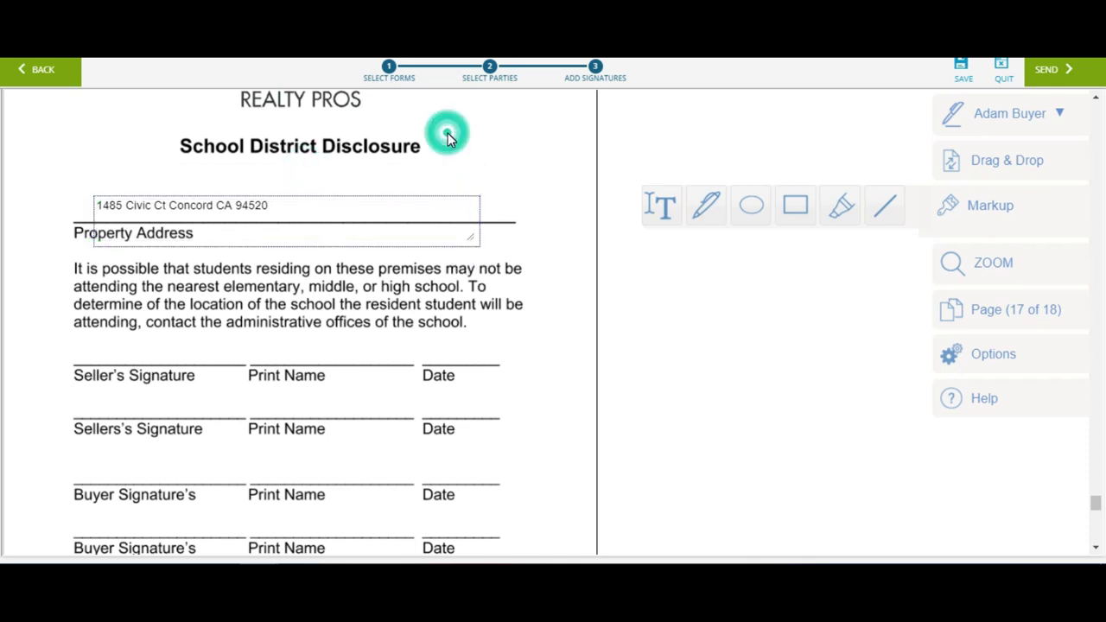
{"action": "left_click", "coordinate": [1002, 163]}
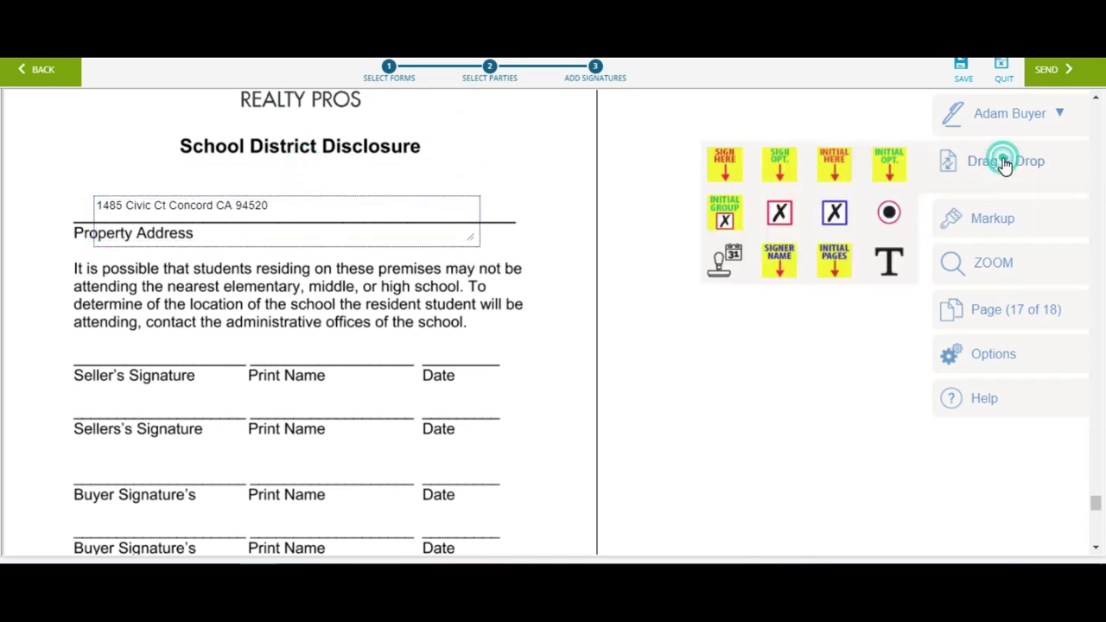
- Add buyer sign-here, auto-date and printed-name fields to the first Buyer Signature row
{"action": "mouse_move", "coordinate": [729, 168]}
{"action": "left_mouse_down"}
{"action": "mouse_move", "coordinate": [182, 342]}
{"action": "mouse_move", "coordinate": [99, 292]}
{"action": "mouse_move", "coordinate": [101, 413]}
{"action": "left_mouse_up"}
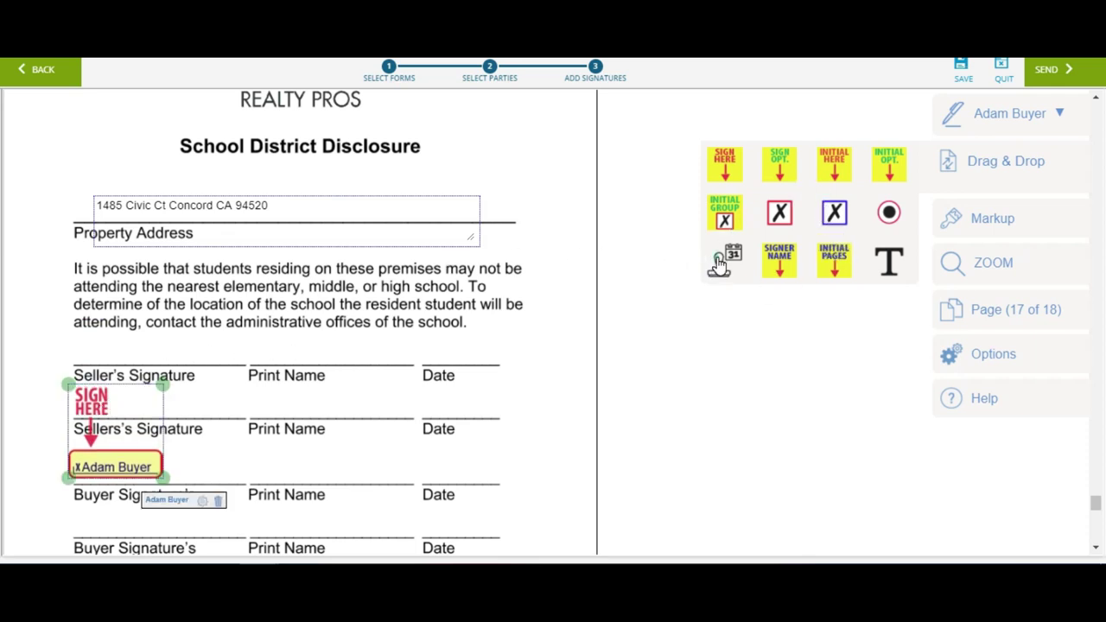
{"action": "left_click_drag", "start_coordinate": [719, 259], "coordinate": [445, 477]}
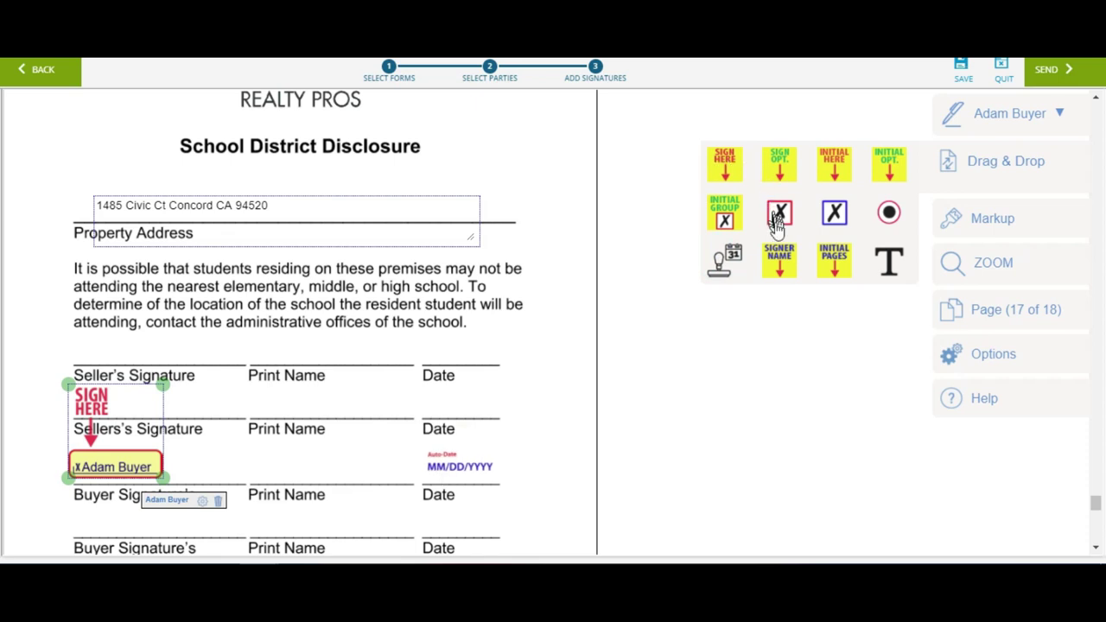
{"action": "left_click_drag", "start_coordinate": [782, 262], "coordinate": [277, 489]}
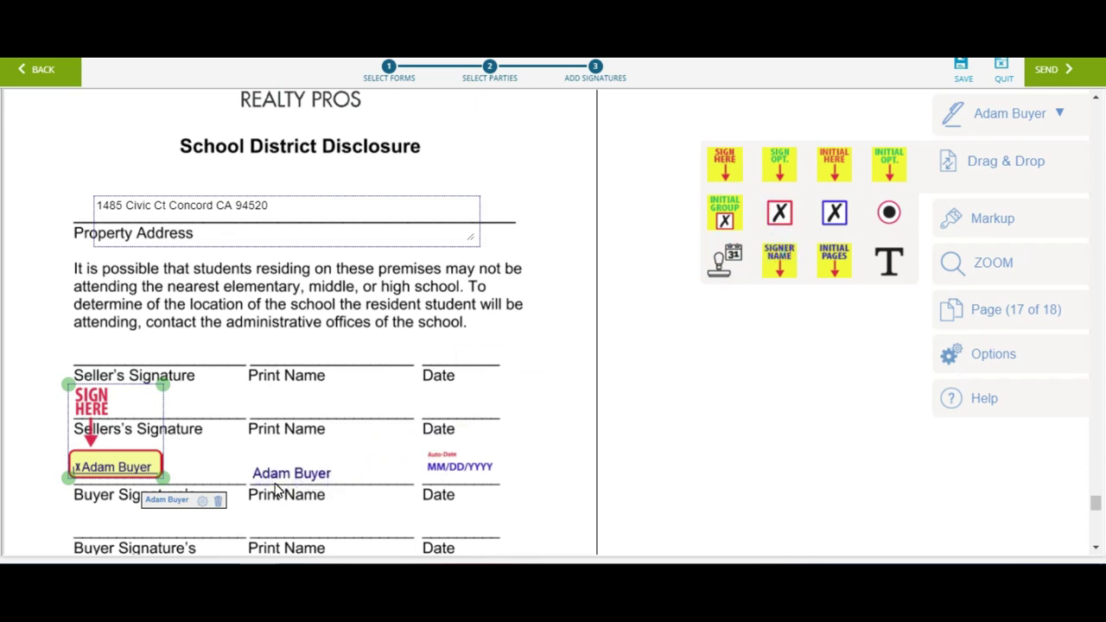
{"action": "left_click", "coordinate": [277, 489]}
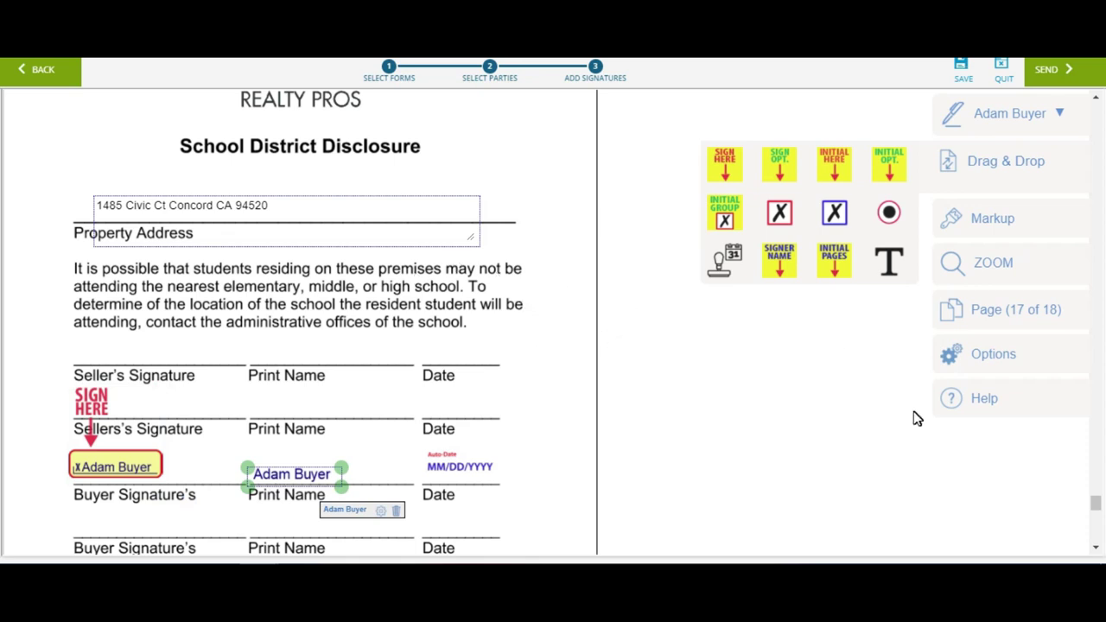
{"action": "left_click", "coordinate": [994, 123]}
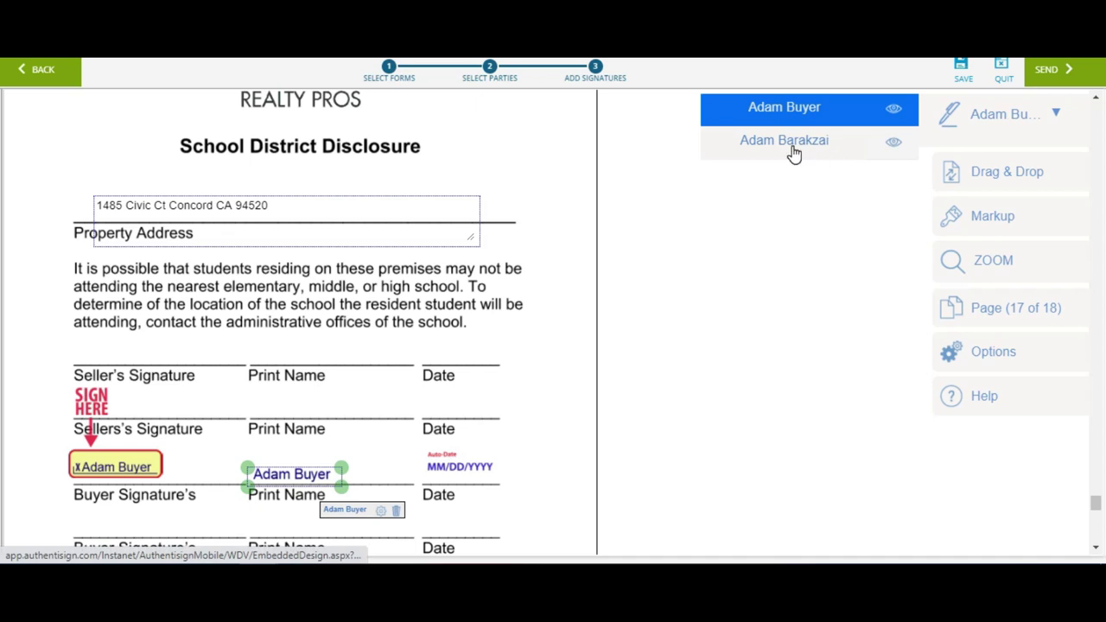
{"action": "left_click", "coordinate": [1002, 112]}
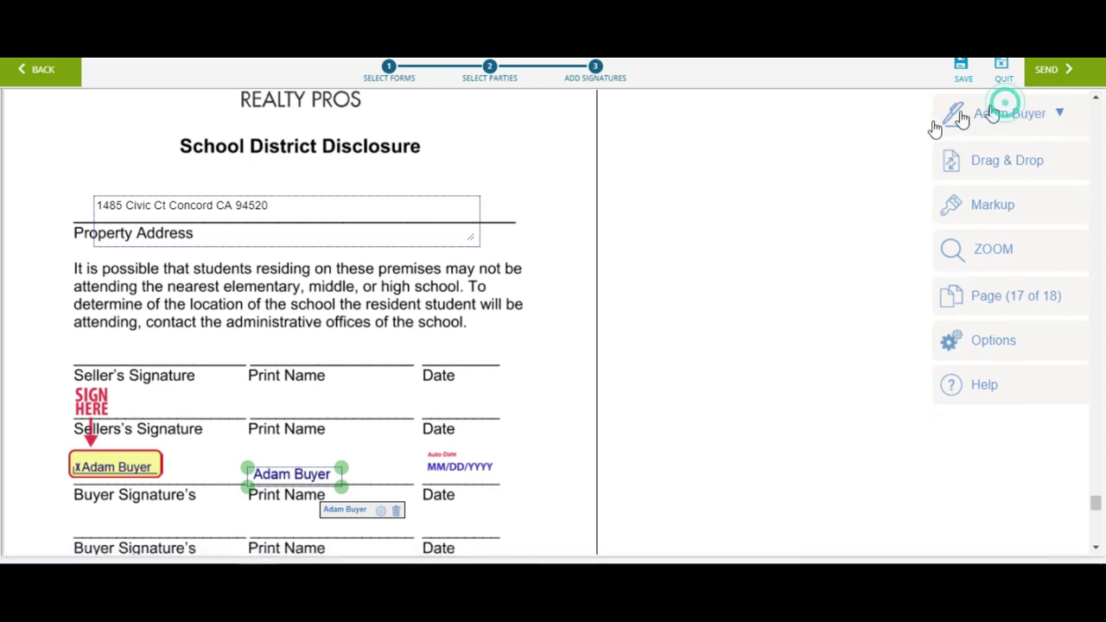
{"action": "left_click", "coordinate": [643, 364]}
{"action": "scroll", "coordinate": [643, 365], "scroll_direction": "down", "scroll_amount": 6}
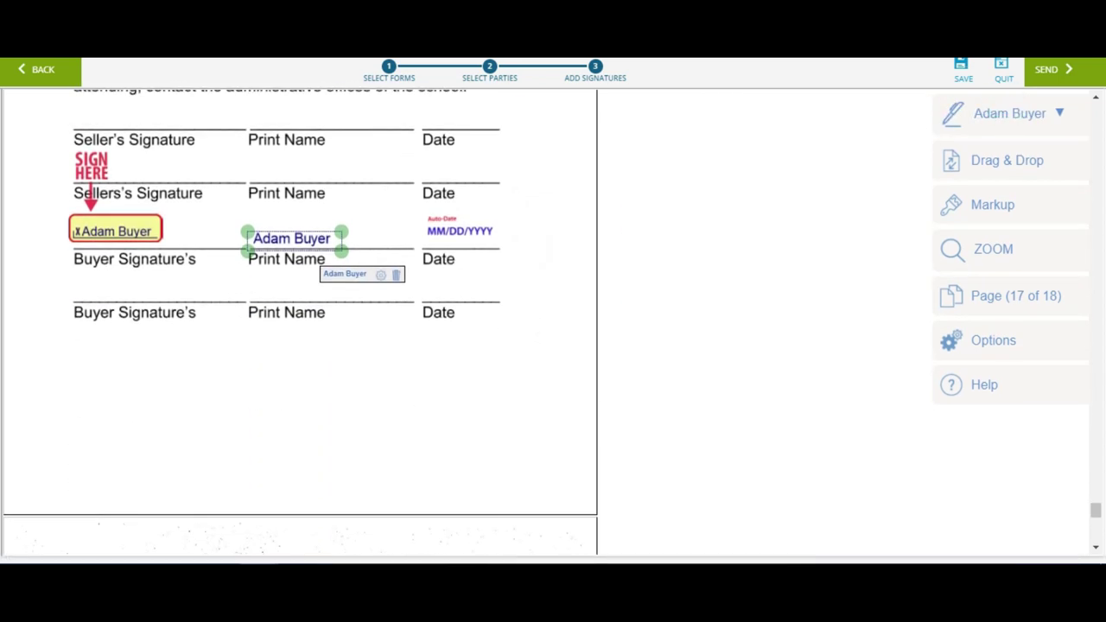
{"action": "scroll", "coordinate": [301, 327], "scroll_direction": "down", "scroll_amount": 1}
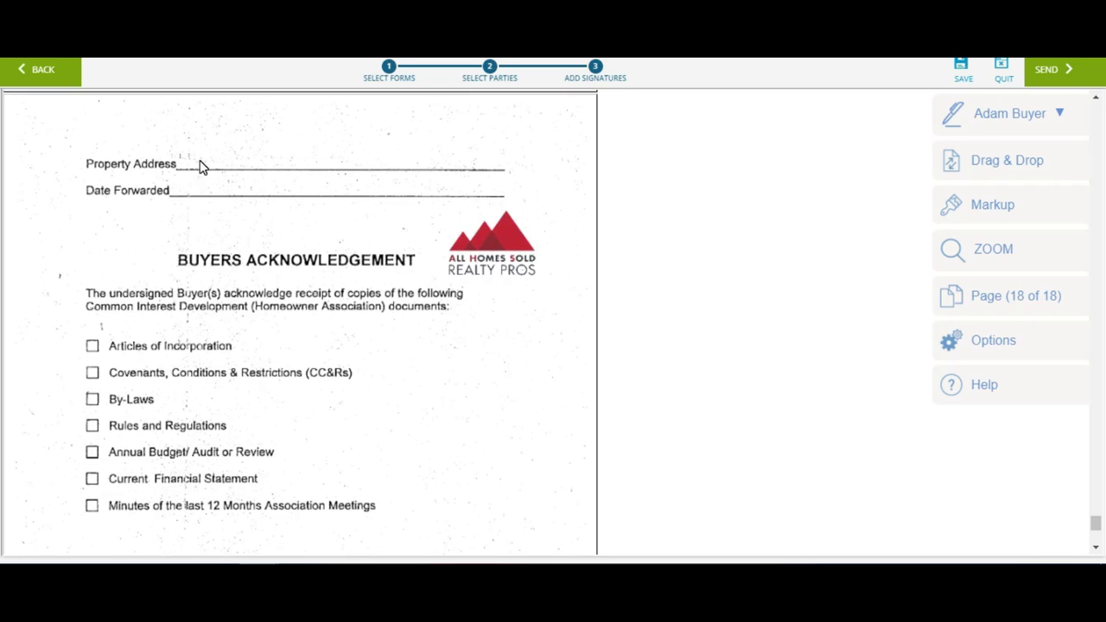
{"action": "scroll", "coordinate": [199, 167], "scroll_direction": "up", "scroll_amount": 9}
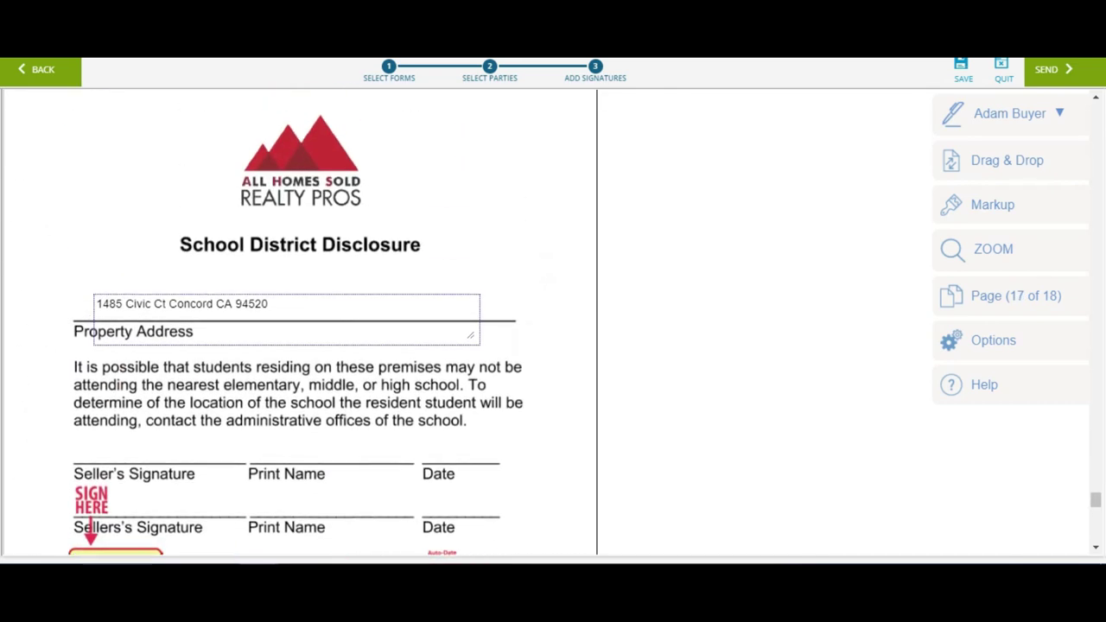
{"action": "left_click", "coordinate": [109, 296]}
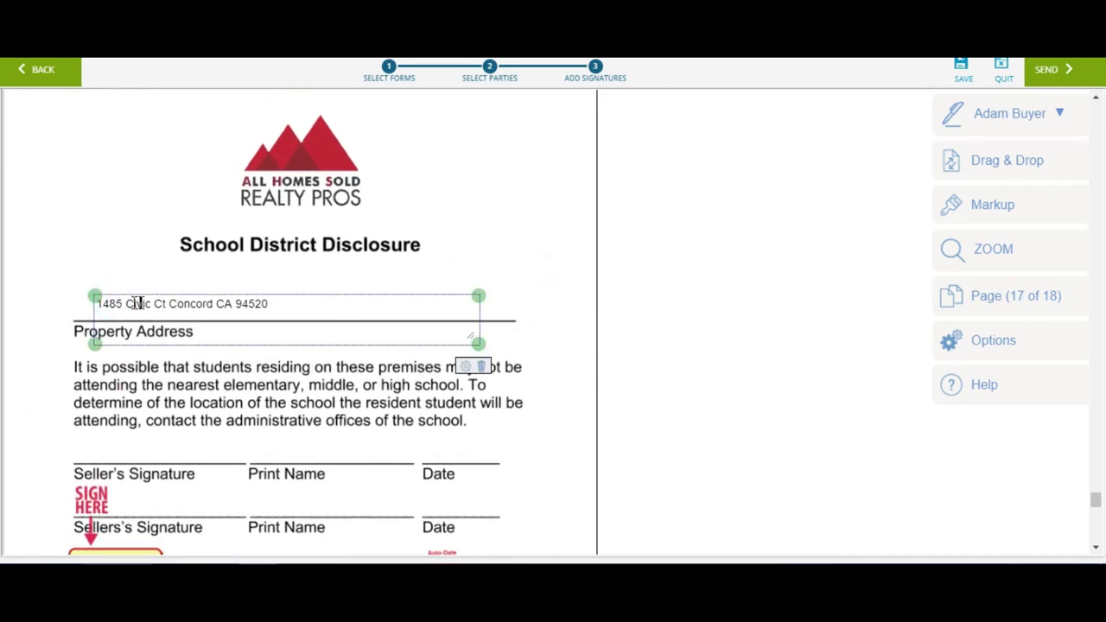
{"action": "left_click", "coordinate": [465, 367]}
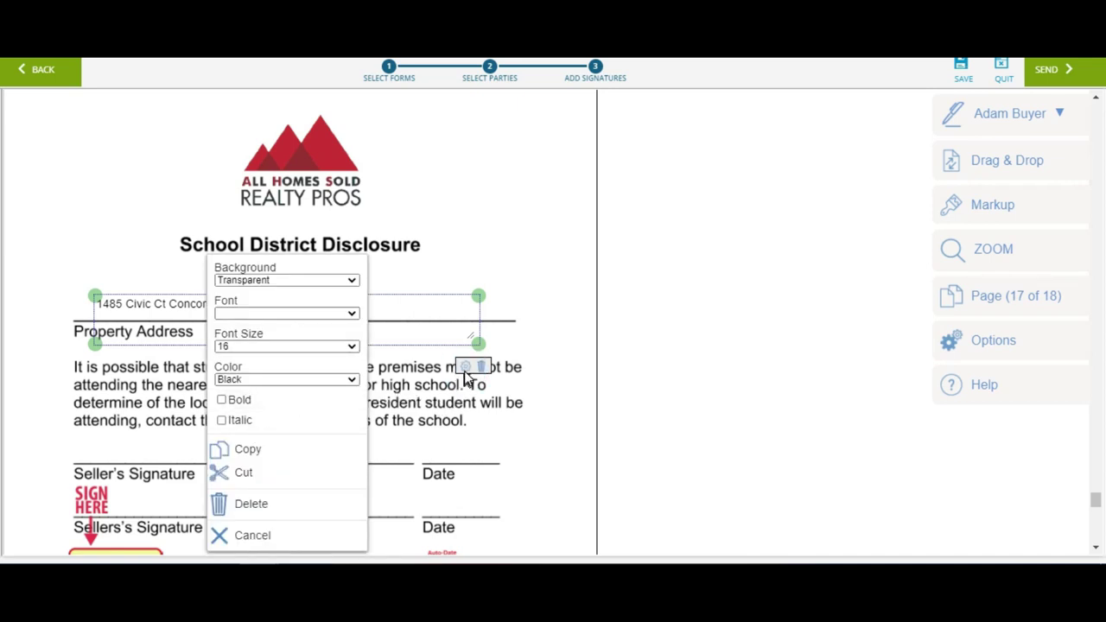
{"action": "left_click", "coordinate": [314, 450]}
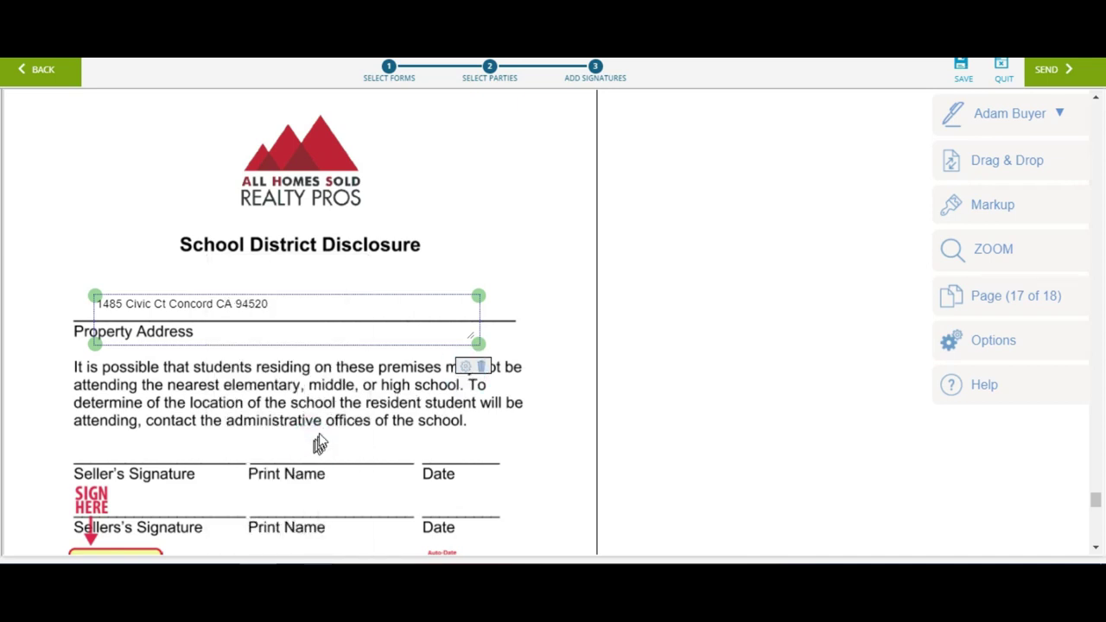
{"action": "left_click", "coordinate": [331, 425]}
{"action": "scroll", "coordinate": [331, 429], "scroll_direction": "down", "scroll_amount": 5}
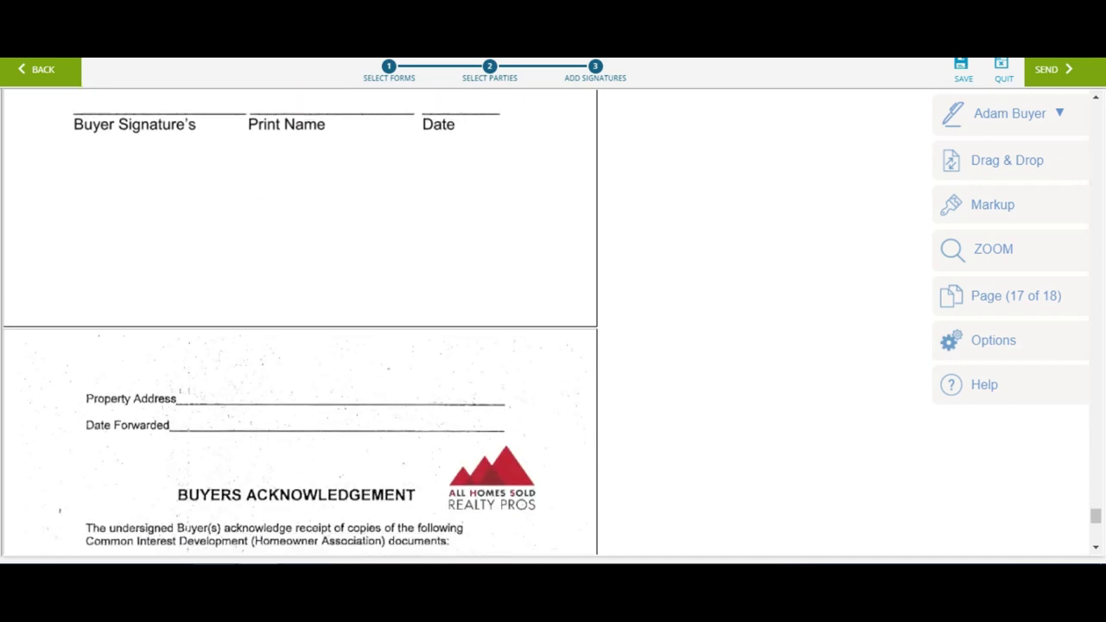
{"action": "right_click", "coordinate": [198, 402]}
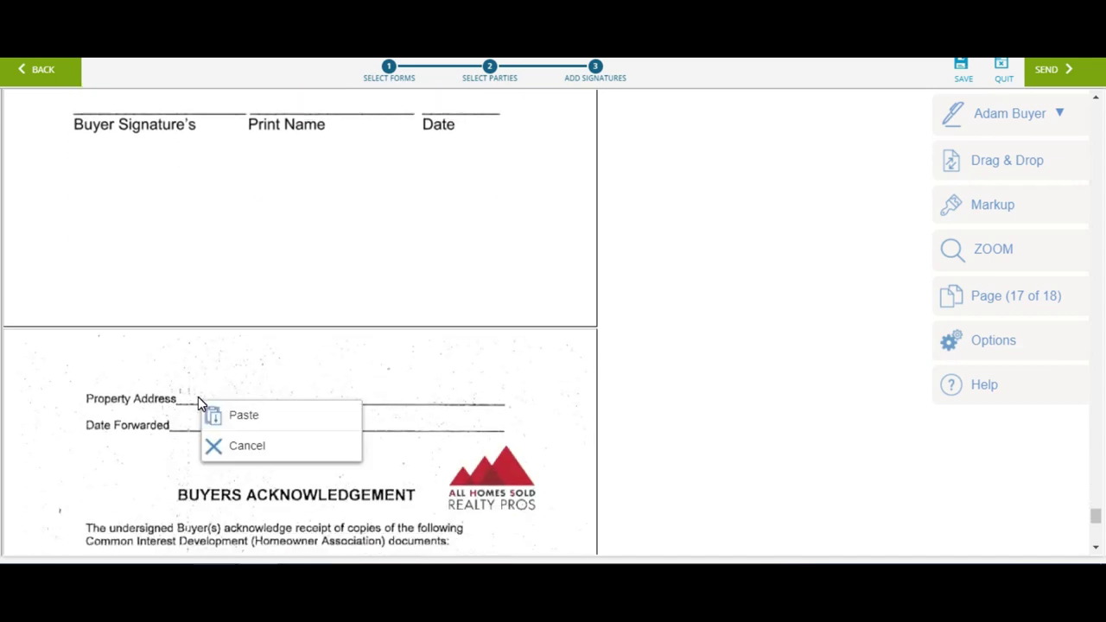
{"action": "left_click", "coordinate": [212, 413]}
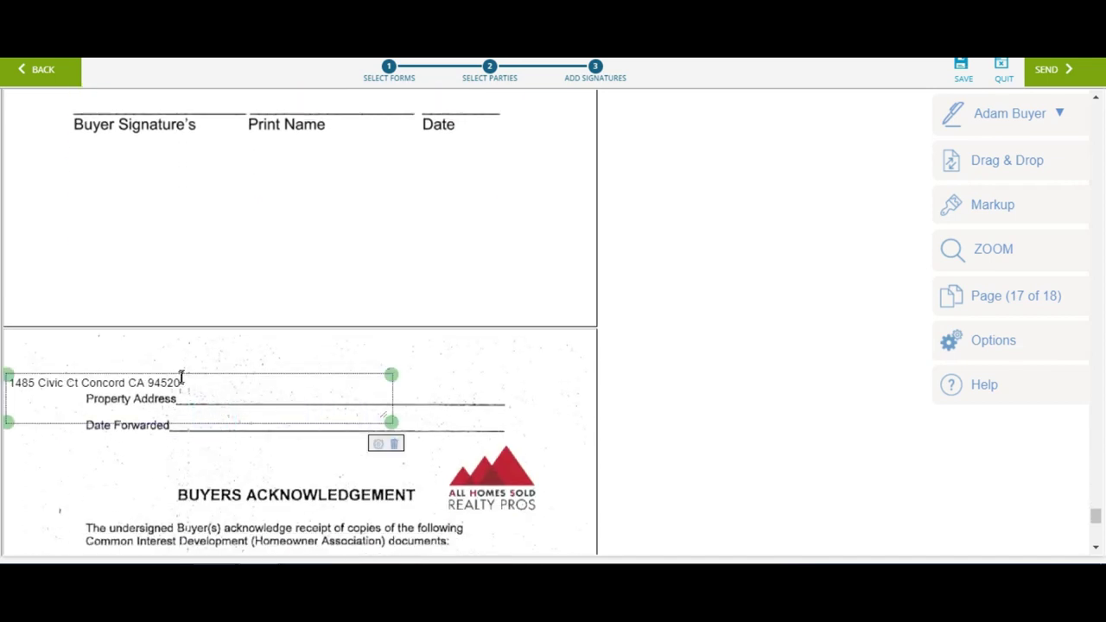
{"action": "left_click_drag", "start_coordinate": [218, 376], "coordinate": [384, 384]}
- Place a buyer auto-date field on the Date Forwarded line
{"action": "left_click", "coordinate": [343, 473]}
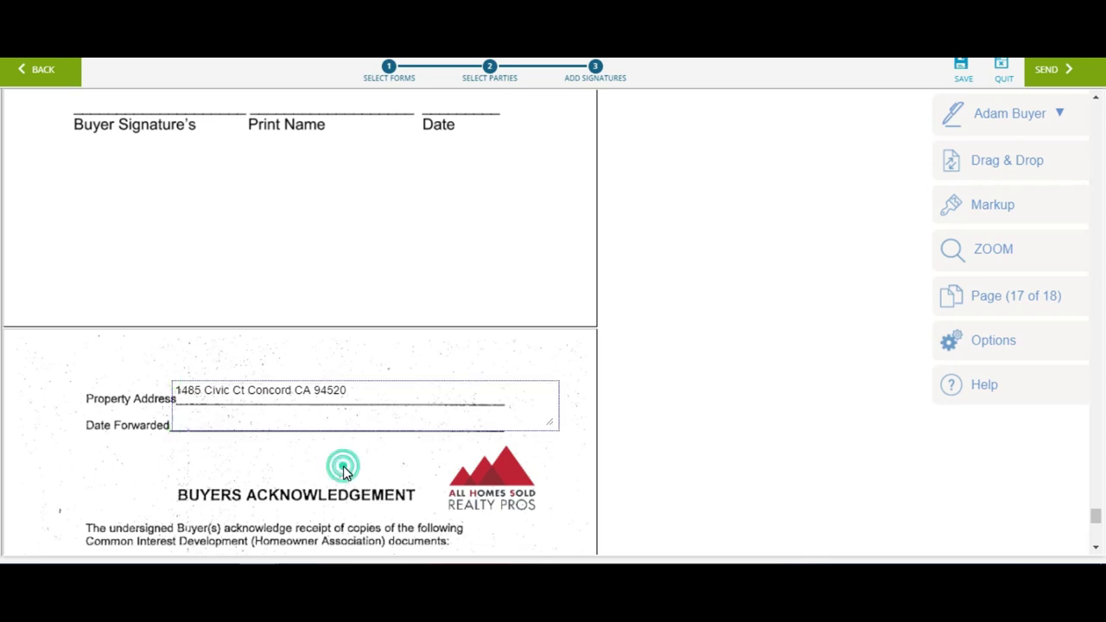
{"action": "left_click", "coordinate": [985, 170]}
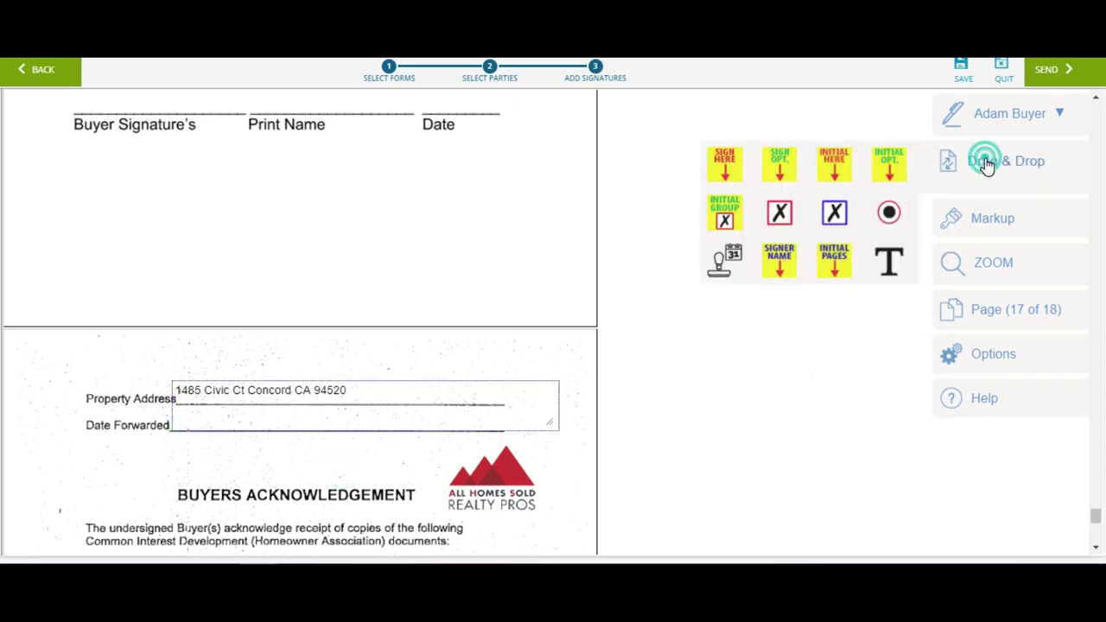
{"action": "left_click_drag", "start_coordinate": [718, 272], "coordinate": [229, 432]}
{"action": "left_click", "coordinate": [208, 494]}
- Add a buyer checkbox beside Articles of Incorporation
{"action": "scroll", "coordinate": [205, 499], "scroll_direction": "down", "scroll_amount": 3}
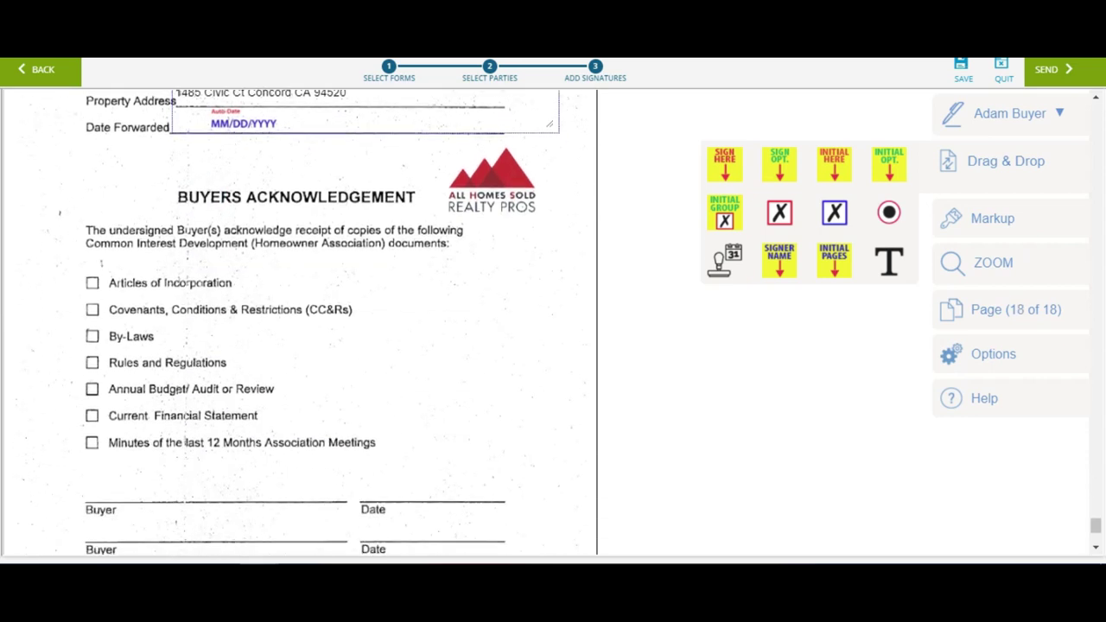
{"action": "left_click", "coordinate": [235, 232]}
{"action": "left_click_drag", "start_coordinate": [780, 223], "coordinate": [108, 311]}
{"action": "left_click", "coordinate": [115, 370]}
- Add a radio button group with a second radio further right along the By-Laws line
{"action": "left_click_drag", "start_coordinate": [890, 216], "coordinate": [109, 356]}
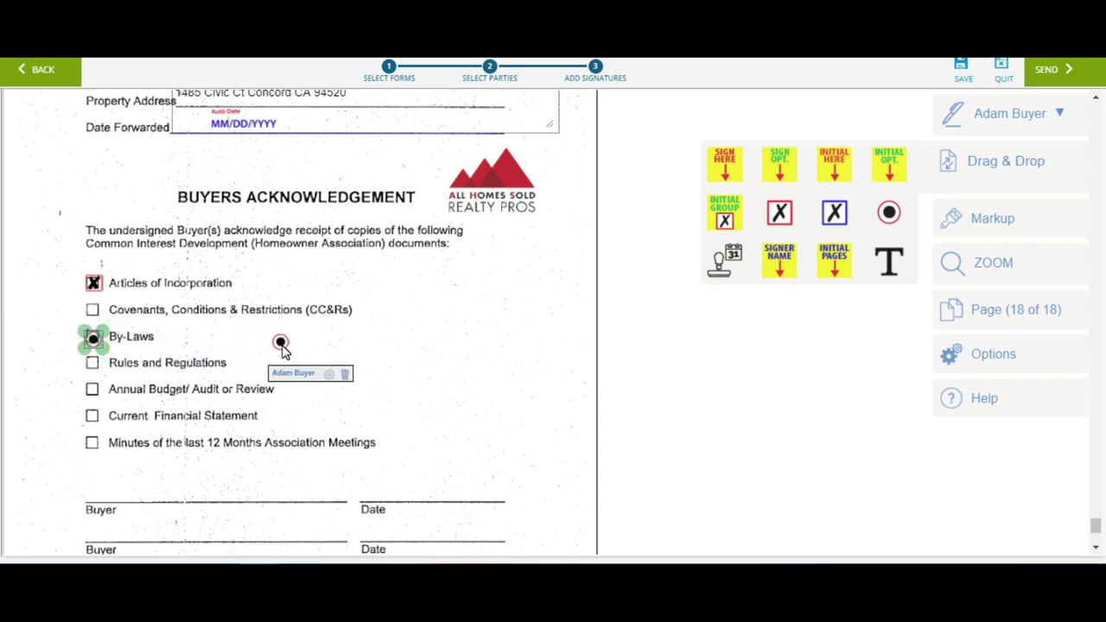
{"action": "left_click", "coordinate": [333, 345]}
{"action": "left_click", "coordinate": [278, 340]}
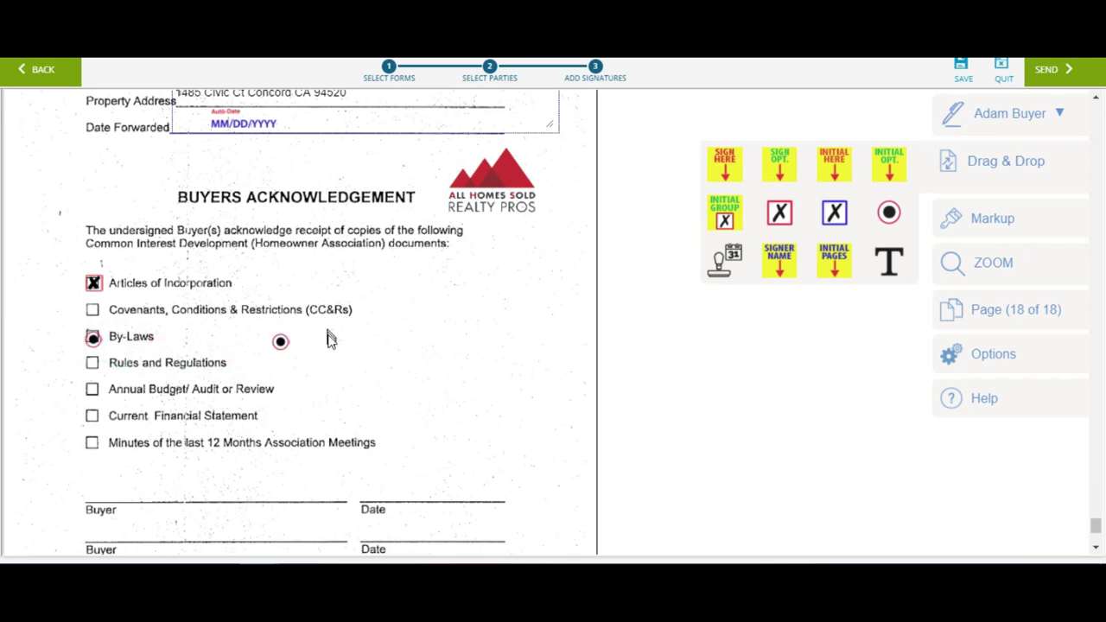
{"action": "left_click", "coordinate": [283, 341]}
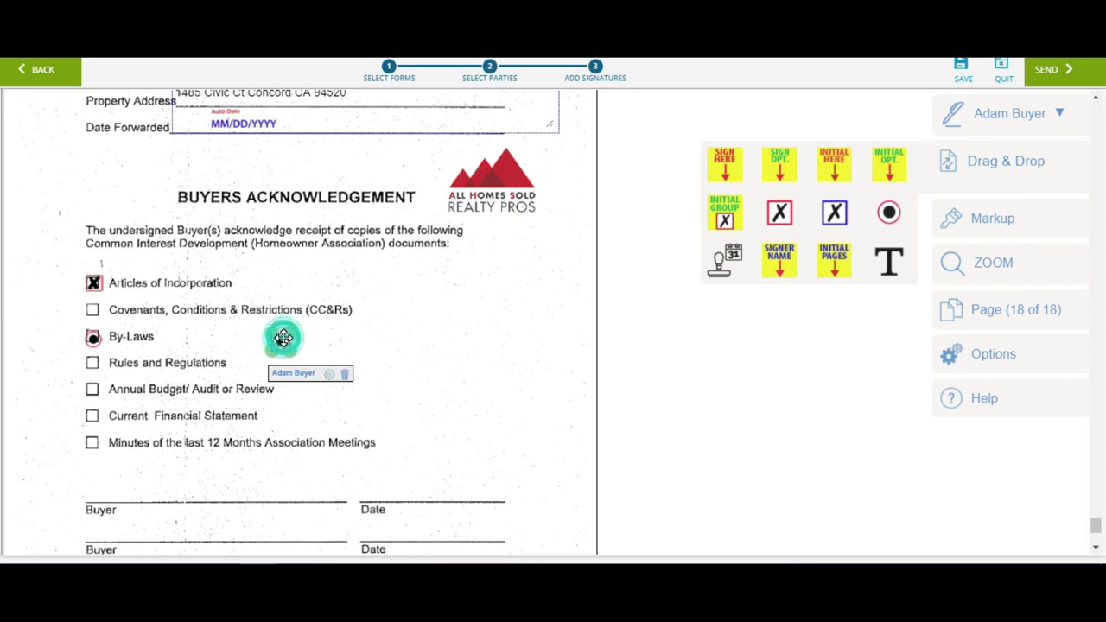
{"action": "left_click", "coordinate": [330, 377]}
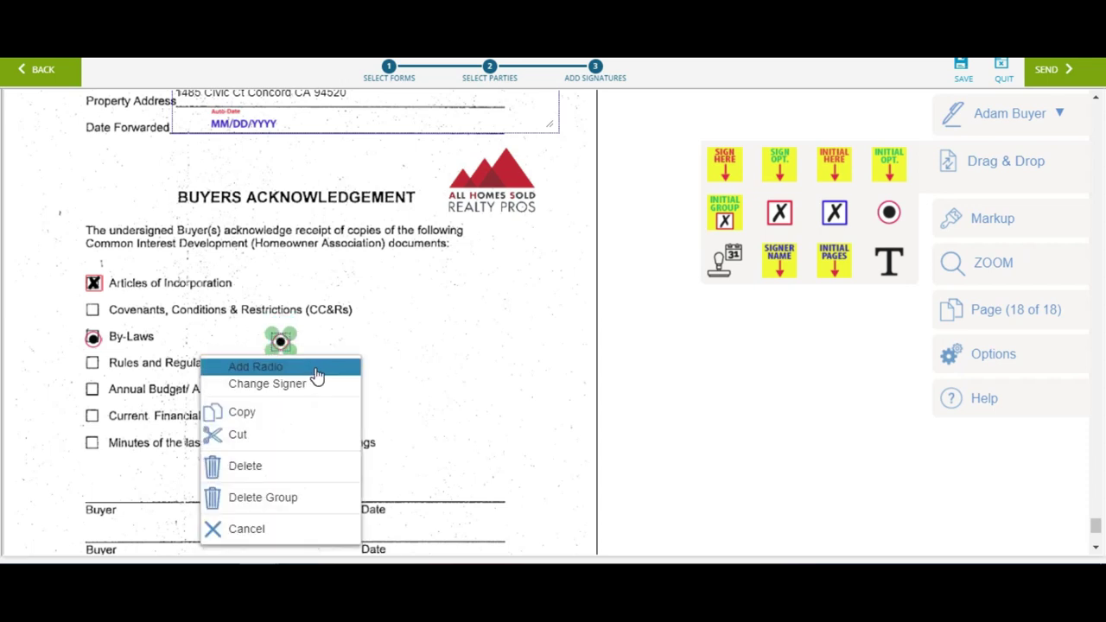
{"action": "left_click", "coordinate": [338, 369]}
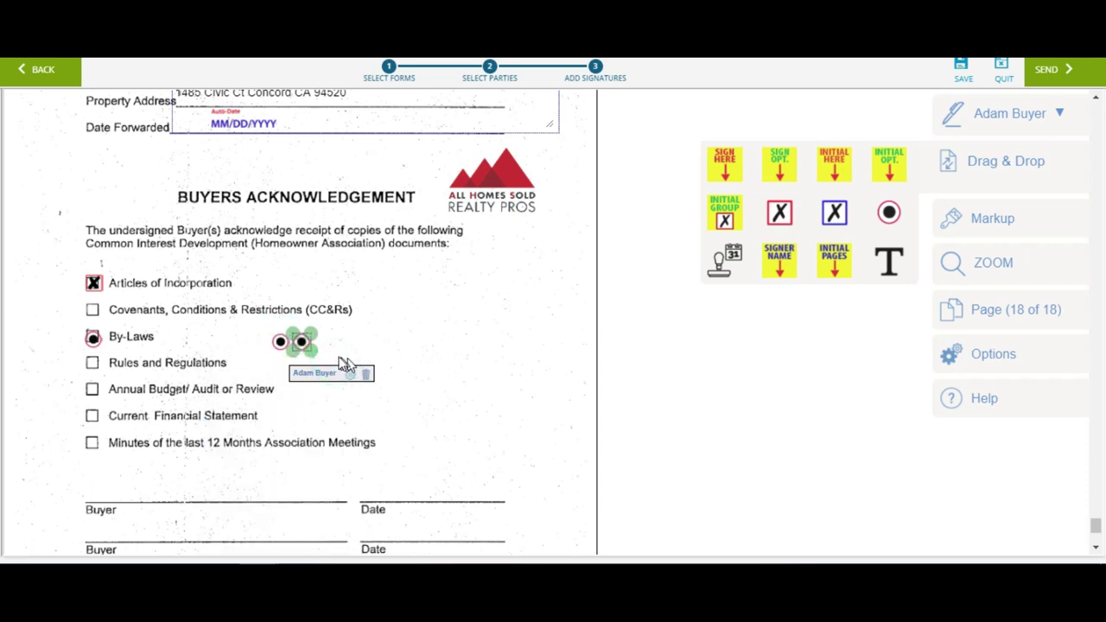
{"action": "left_click_drag", "start_coordinate": [301, 343], "coordinate": [425, 346]}
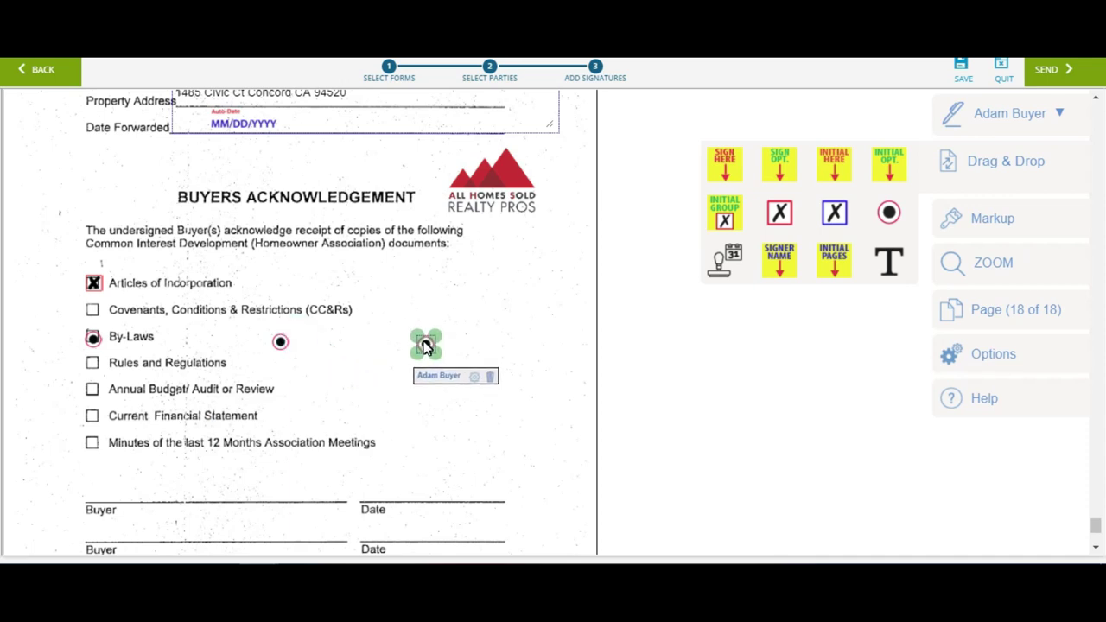
{"action": "left_click", "coordinate": [472, 290]}
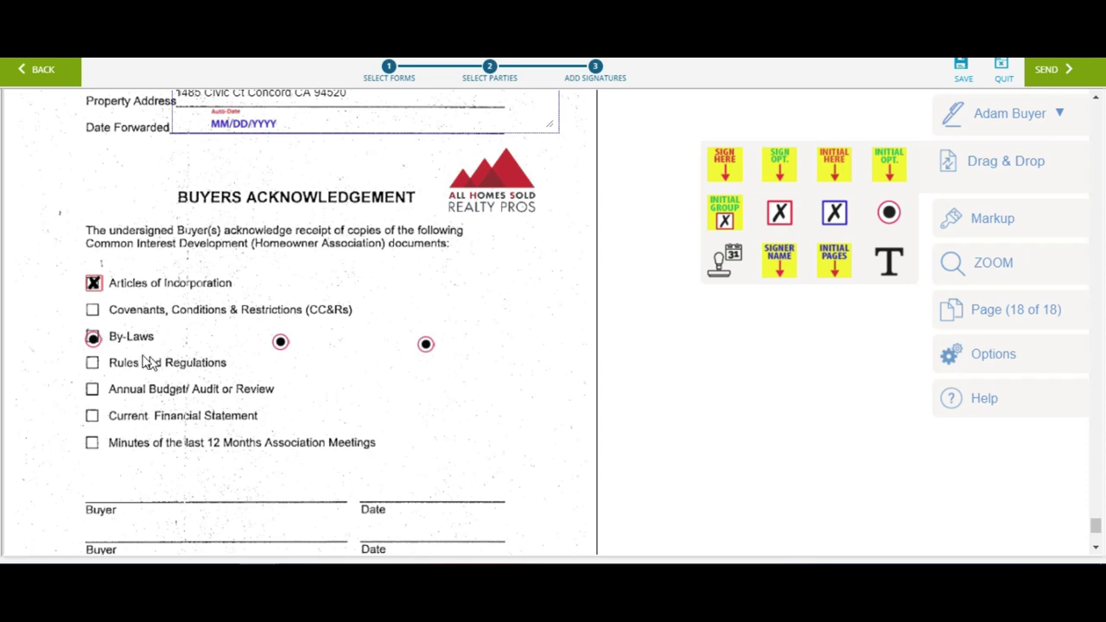
{"action": "left_click", "coordinate": [94, 338]}
- Add a two-radio group on Rules and Regulations, aligned under the By-Laws radios
{"action": "mouse_move", "coordinate": [889, 212]}
{"action": "left_mouse_down"}
{"action": "mouse_move", "coordinate": [358, 383]}
{"action": "mouse_move", "coordinate": [128, 389]}
{"action": "mouse_move", "coordinate": [283, 371]}
{"action": "left_mouse_up"}
{"action": "left_click", "coordinate": [110, 371]}
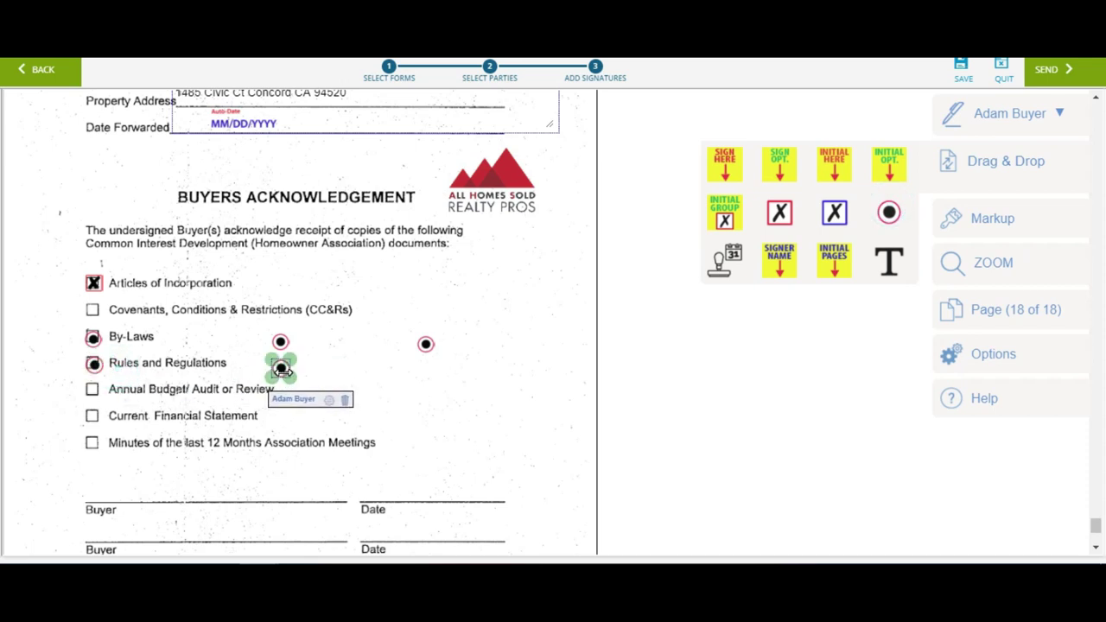
{"action": "right_click", "coordinate": [326, 404]}
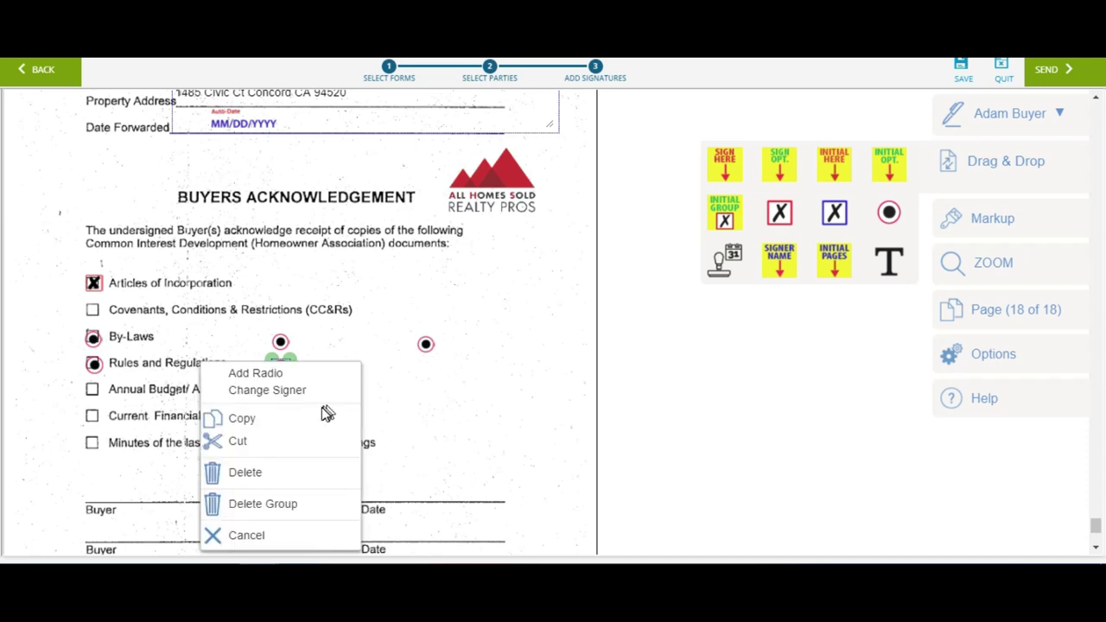
{"action": "left_click", "coordinate": [309, 373]}
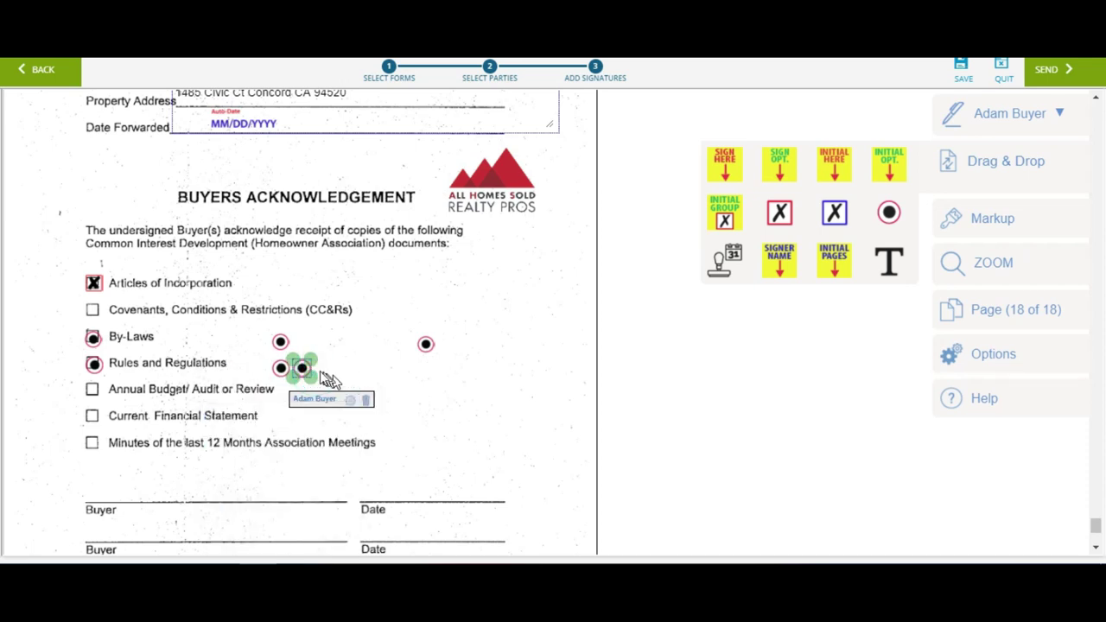
{"action": "mouse_move", "coordinate": [309, 372]}
{"action": "left_mouse_down"}
{"action": "mouse_move", "coordinate": [452, 389]}
{"action": "mouse_move", "coordinate": [430, 373]}
{"action": "left_mouse_up"}
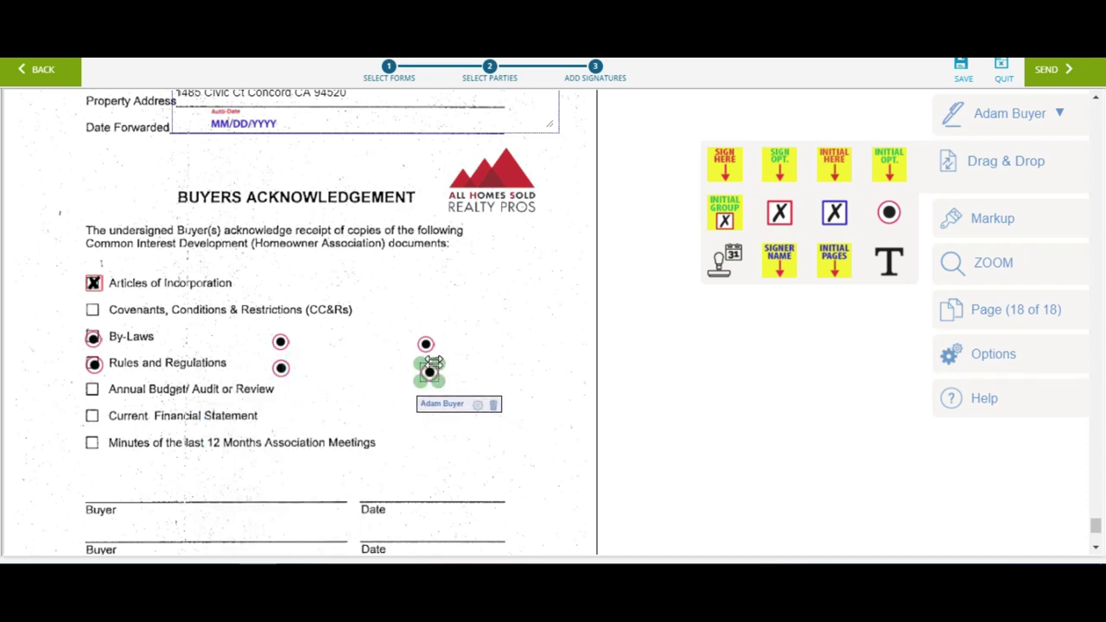
{"action": "left_click", "coordinate": [427, 345]}
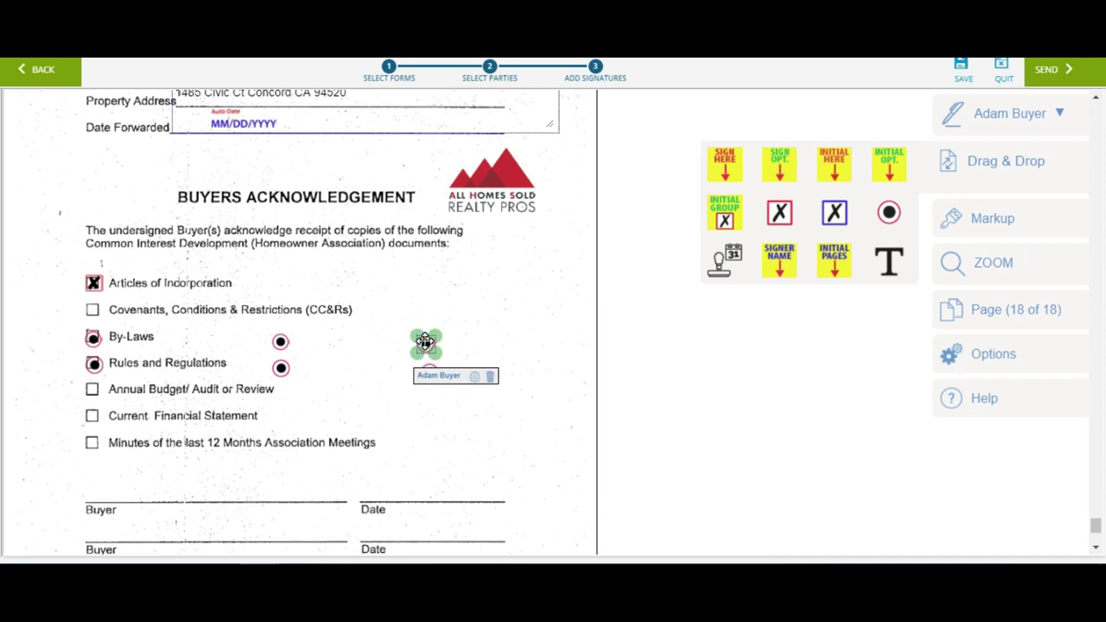
{"action": "left_click_drag", "start_coordinate": [425, 343], "coordinate": [425, 342]}
{"action": "left_click", "coordinate": [482, 343]}
{"action": "left_click", "coordinate": [428, 369]}
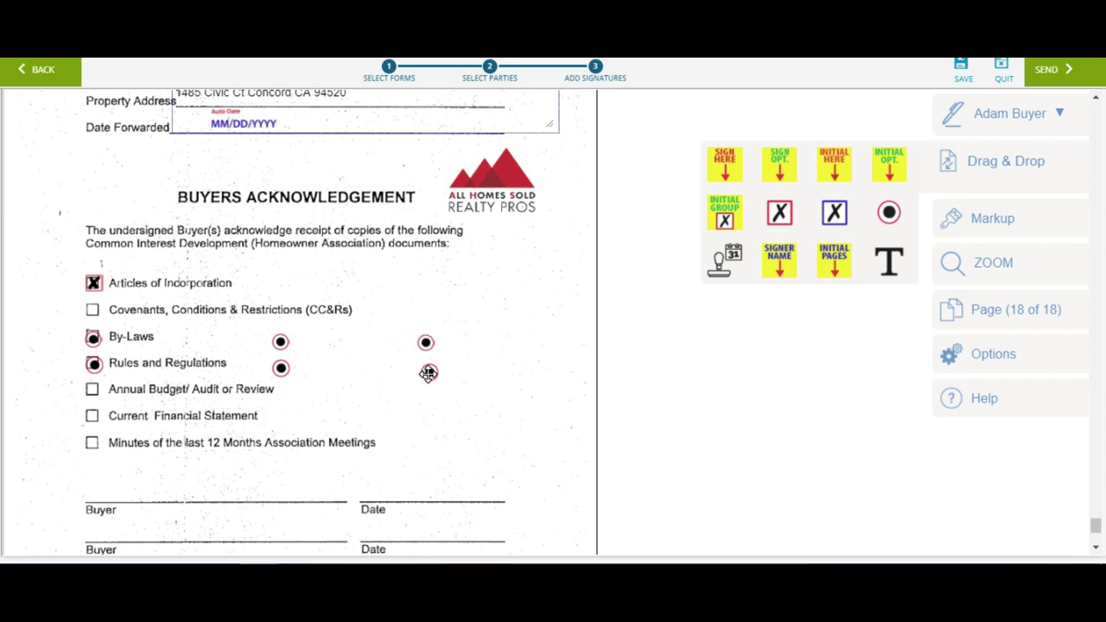
{"action": "left_click", "coordinate": [500, 372]}
- Add right-aligned buyer initials to every page of the AHS School District Disclosure and HOA receipt
{"action": "left_click", "coordinate": [835, 272]}
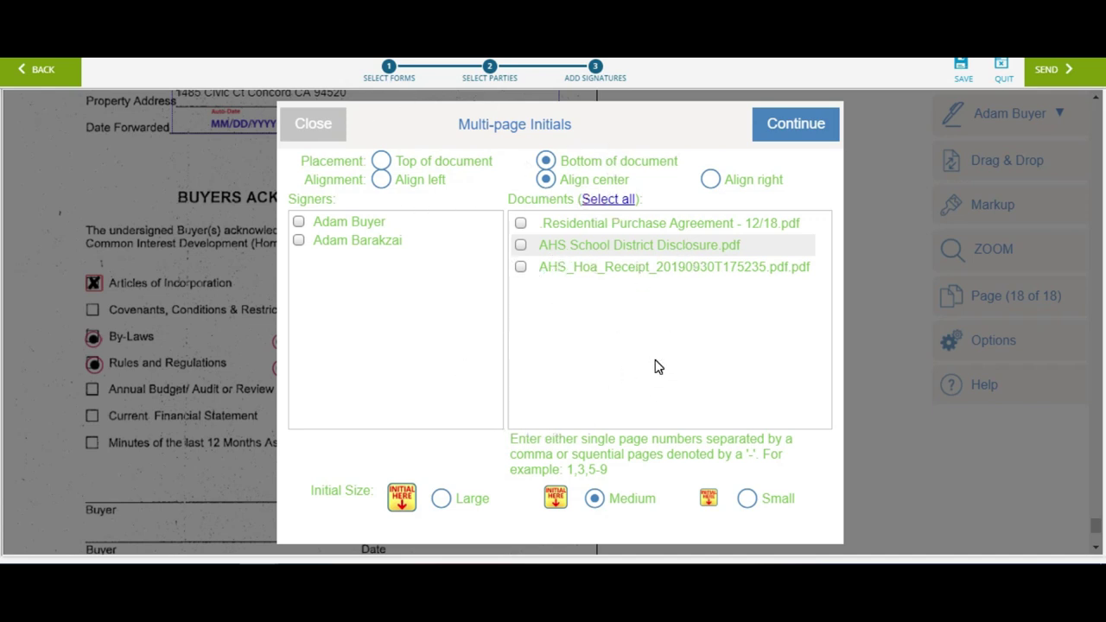
{"action": "left_click", "coordinate": [521, 247]}
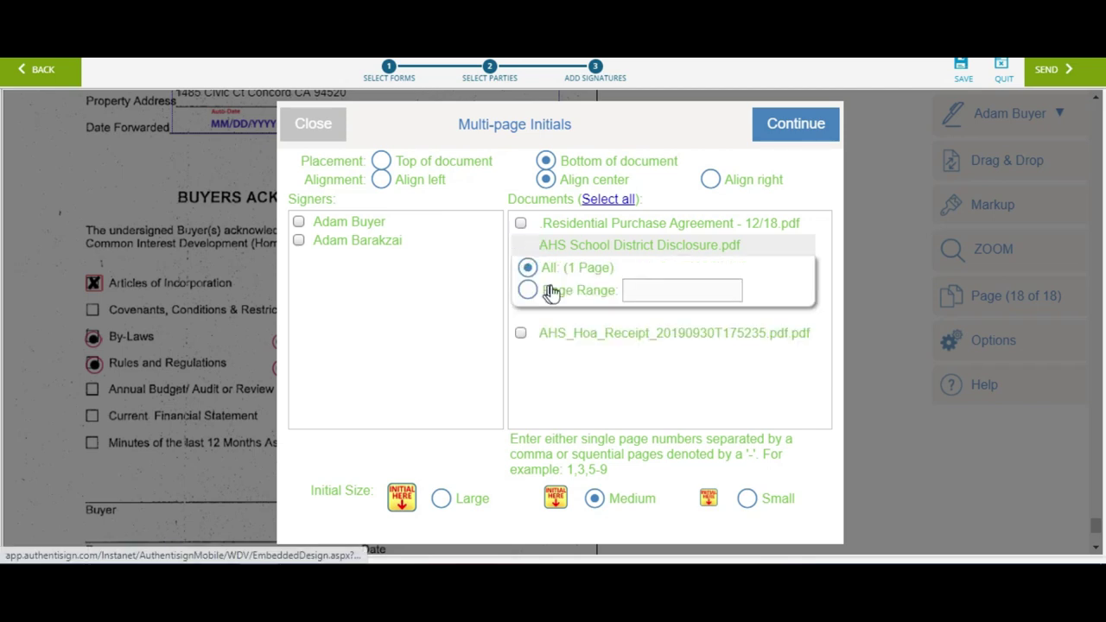
{"action": "left_click", "coordinate": [521, 333]}
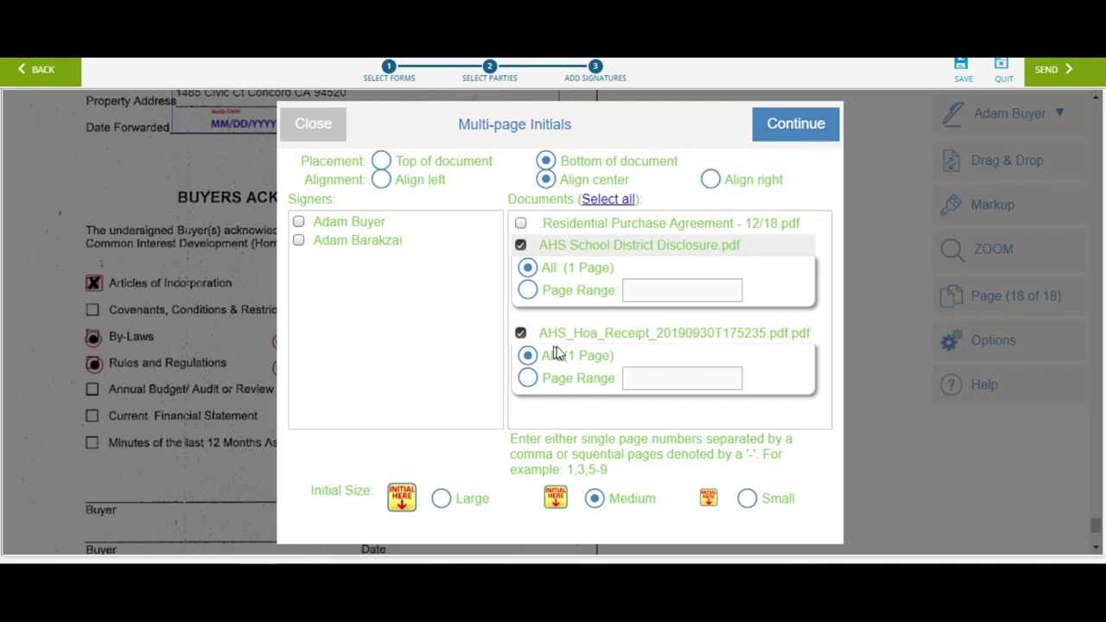
{"action": "left_click", "coordinate": [298, 223]}
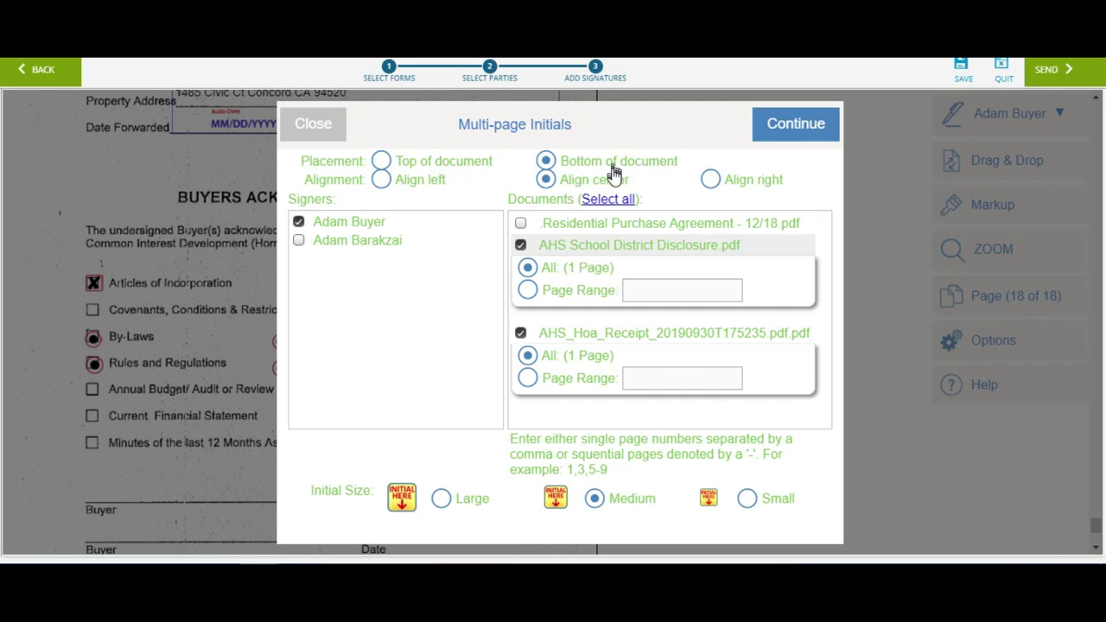
{"action": "left_click", "coordinate": [711, 181]}
{"action": "left_click", "coordinate": [795, 131]}
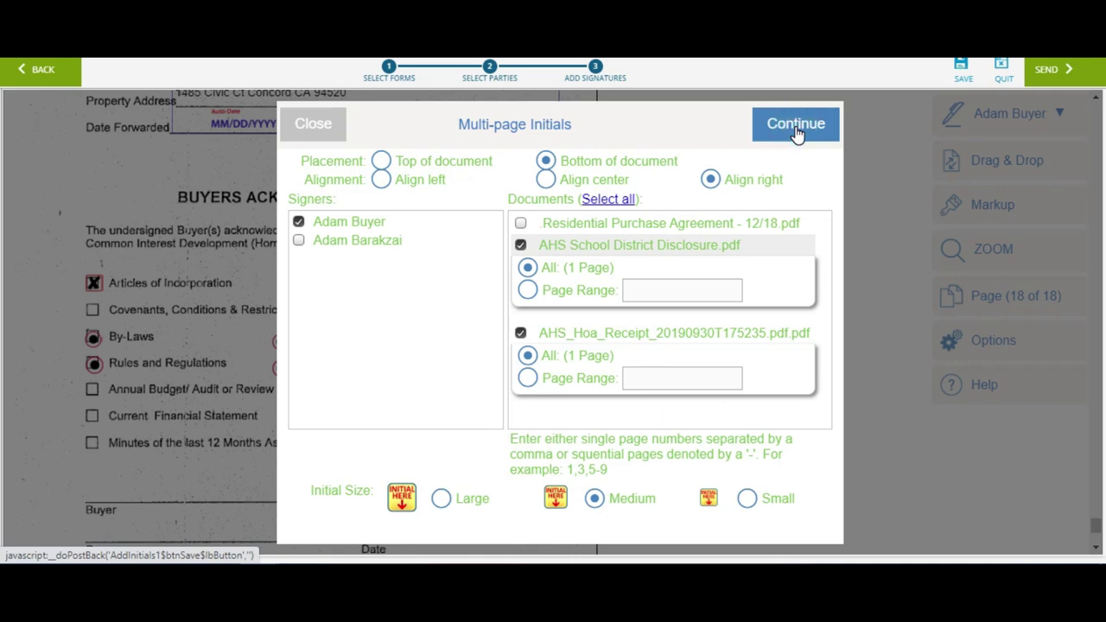
{"action": "left_click_drag", "start_coordinate": [506, 346], "coordinate": [514, 415]}
{"action": "scroll", "coordinate": [539, 421], "scroll_direction": "down", "scroll_amount": 5}
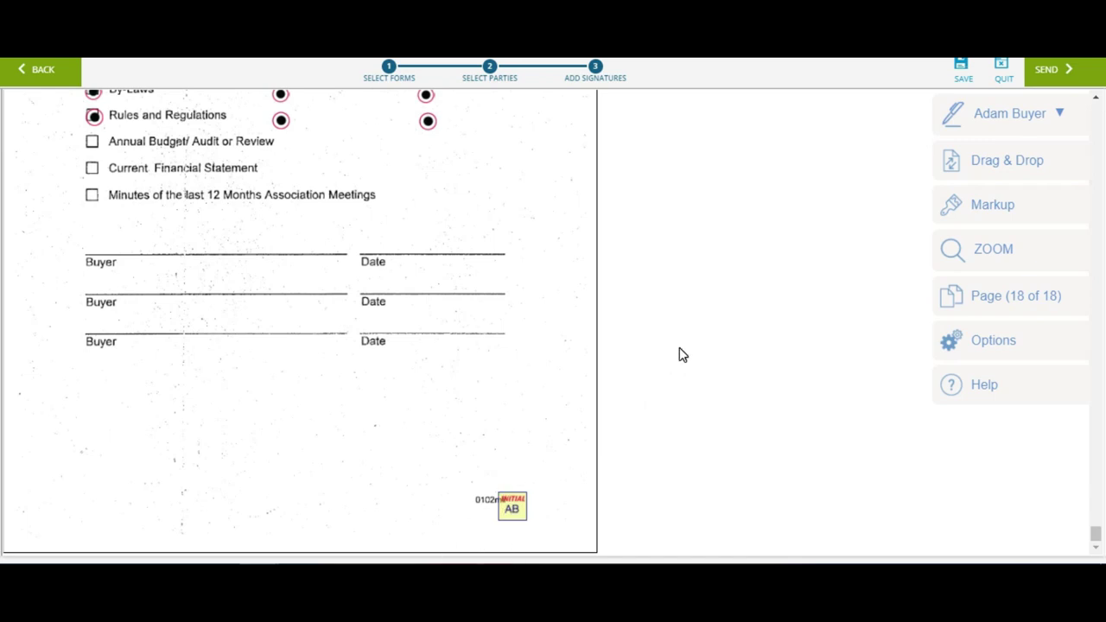
- Review the newly added initials and save the signature packet
{"action": "scroll", "coordinate": [679, 345], "scroll_direction": "up", "scroll_amount": 1}
{"action": "scroll", "coordinate": [537, 323], "scroll_direction": "up", "scroll_amount": 10}
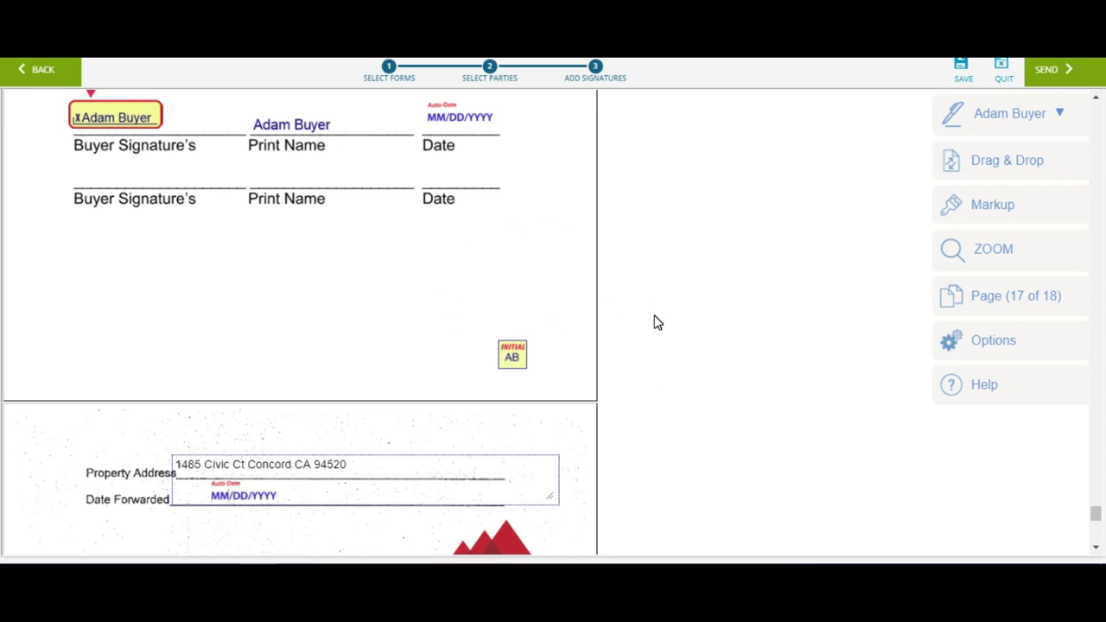
{"action": "left_click", "coordinate": [958, 77]}
{"action": "scroll", "coordinate": [386, 291], "scroll_direction": "up", "scroll_amount": 5}
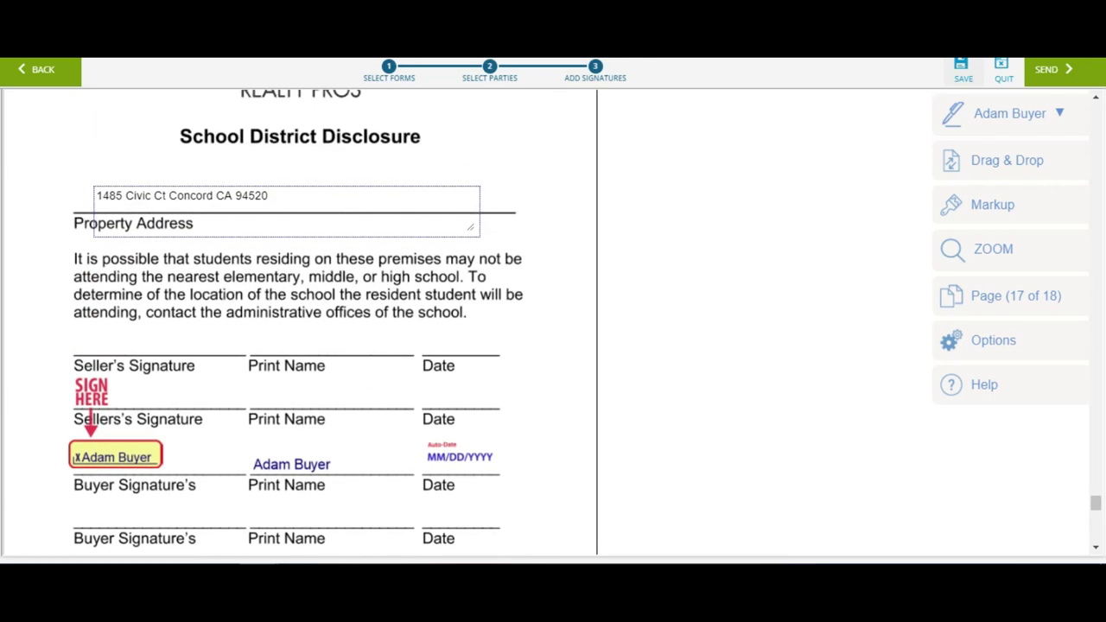
- Switch the active signer for new fields to the selling agent
{"action": "left_click", "coordinate": [1057, 117]}
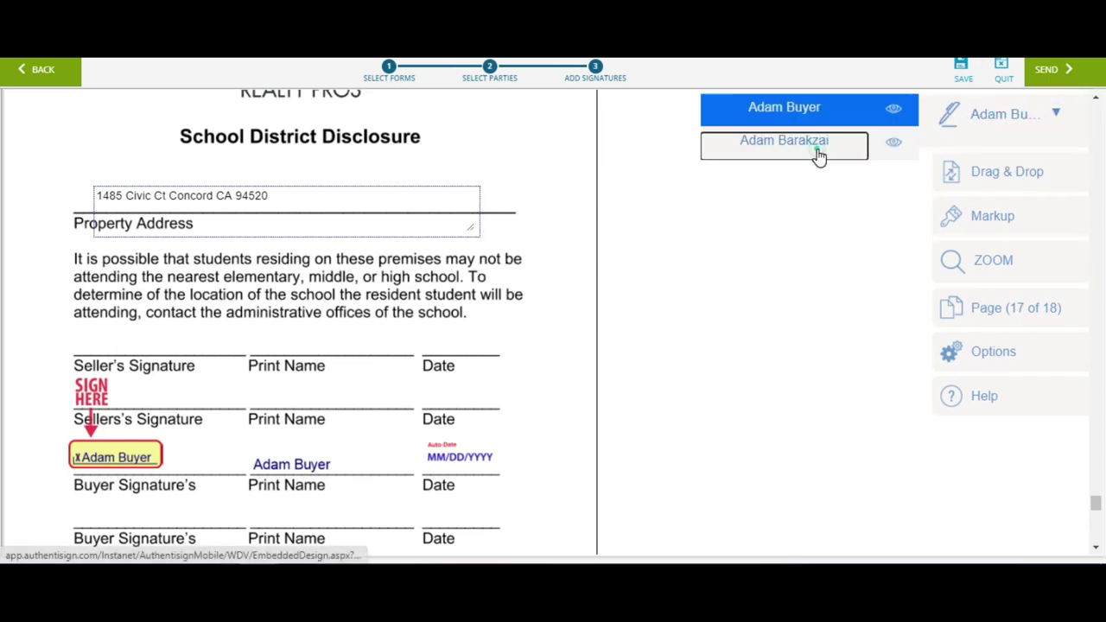
{"action": "left_click", "coordinate": [819, 149]}
{"action": "scroll", "coordinate": [686, 395], "scroll_direction": "up", "scroll_amount": 10}
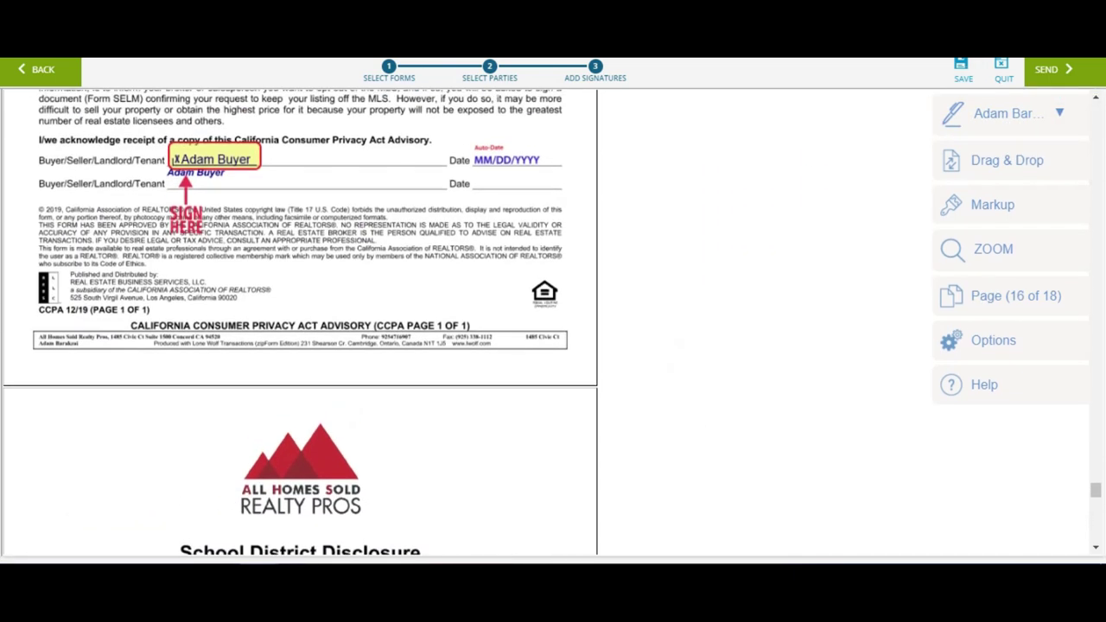
{"action": "scroll", "coordinate": [300, 320], "scroll_direction": "down", "scroll_amount": 1}
{"action": "scroll", "coordinate": [300, 320], "scroll_direction": "up", "scroll_amount": 1}
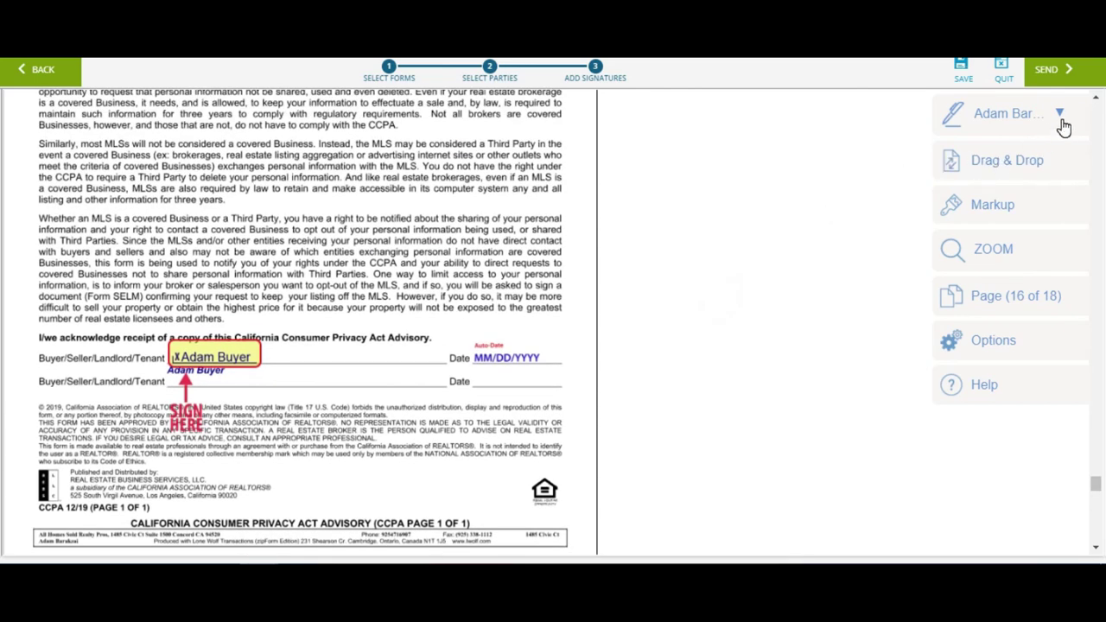
{"action": "scroll", "coordinate": [813, 282], "scroll_direction": "down", "scroll_amount": 5}
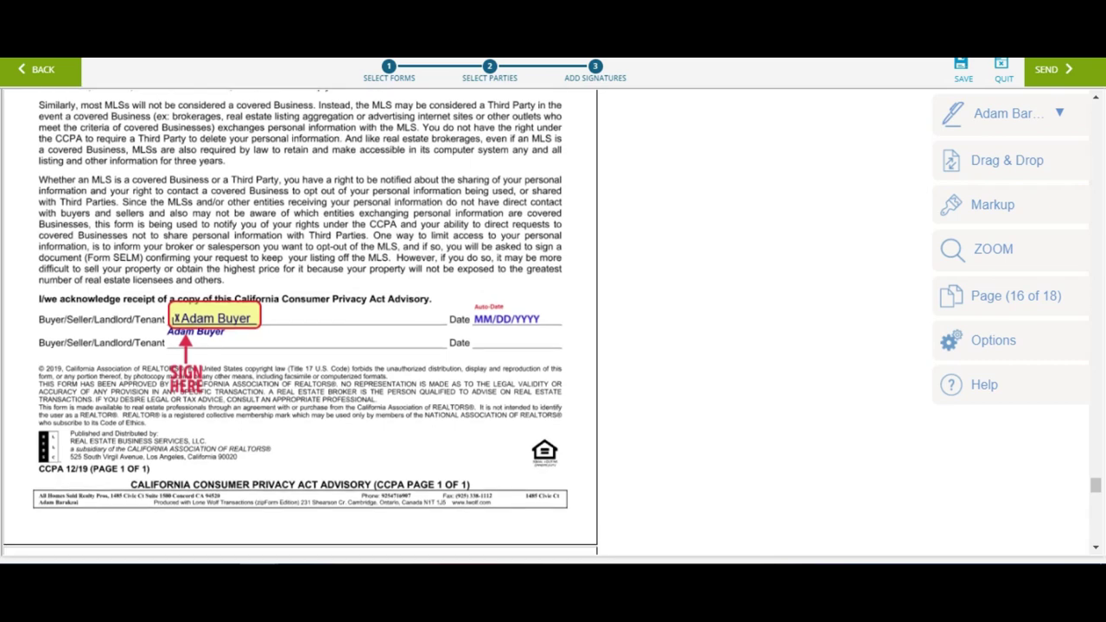
{"action": "scroll", "coordinate": [300, 321], "scroll_direction": "down", "scroll_amount": 2}
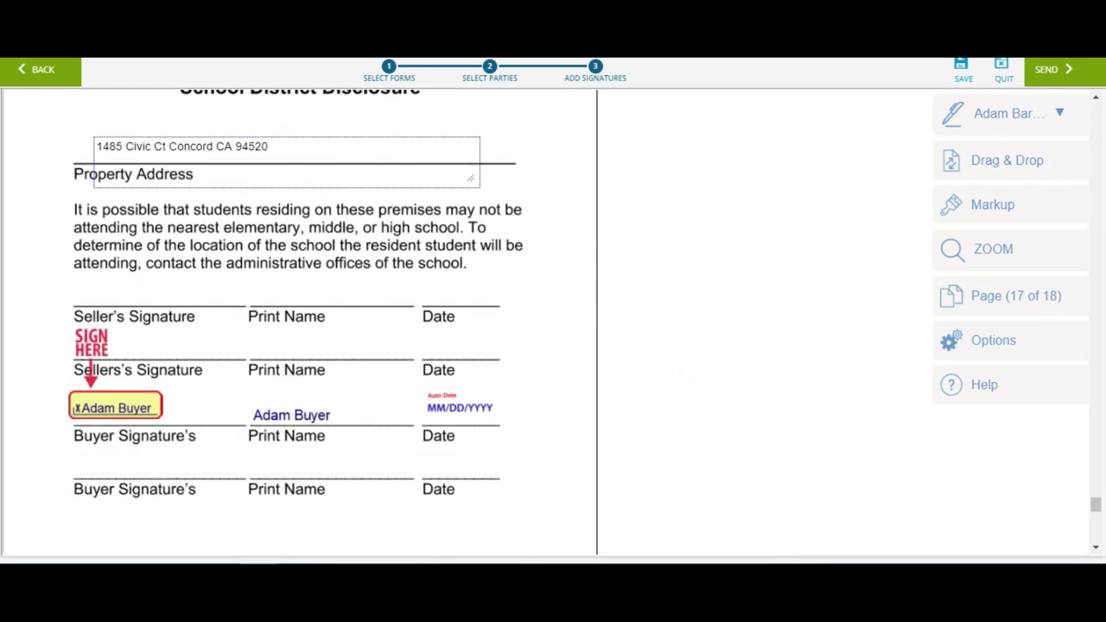
{"action": "scroll", "coordinate": [299, 321], "scroll_direction": "down", "scroll_amount": 2}
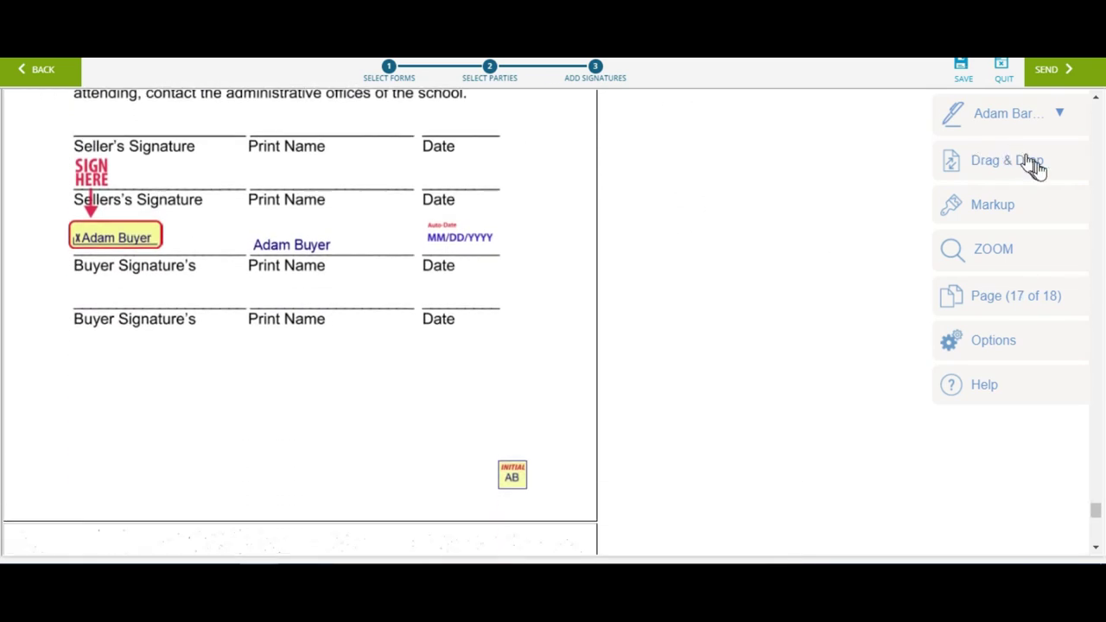
- Place an Initial Here field at the lower left of the School District Disclosure page
{"action": "left_click", "coordinate": [1047, 115]}
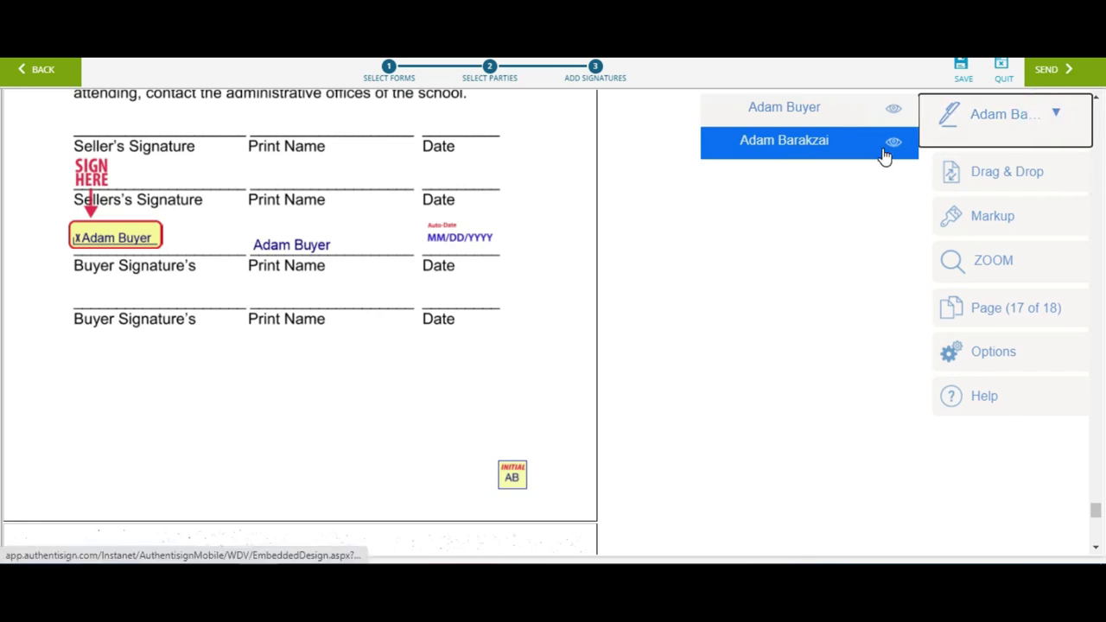
{"action": "left_click", "coordinate": [951, 171]}
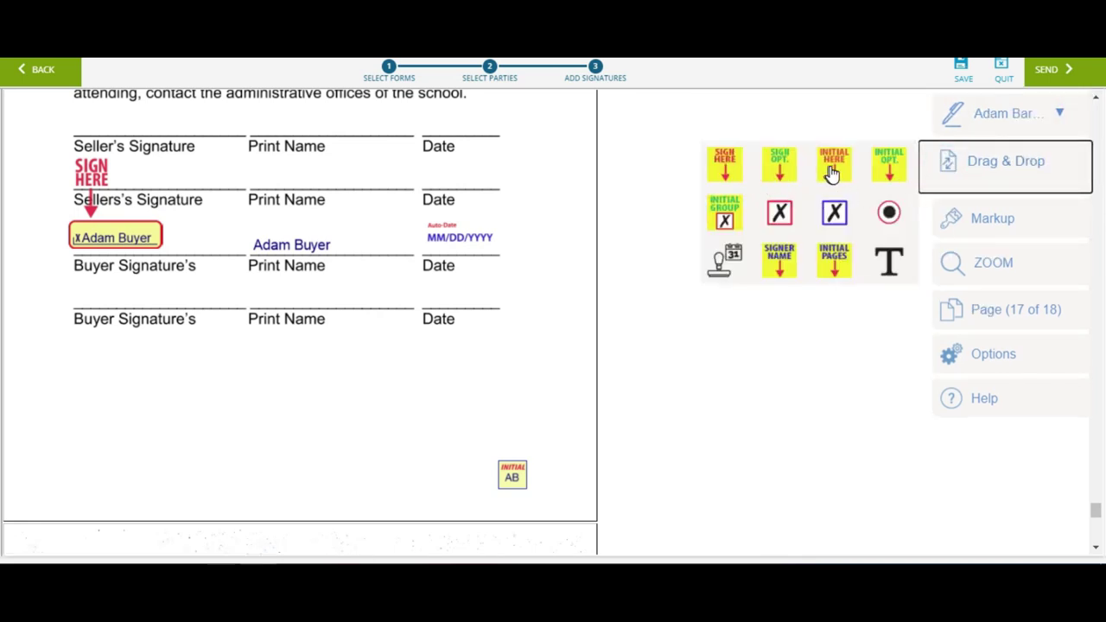
{"action": "left_click_drag", "start_coordinate": [834, 173], "coordinate": [63, 482]}
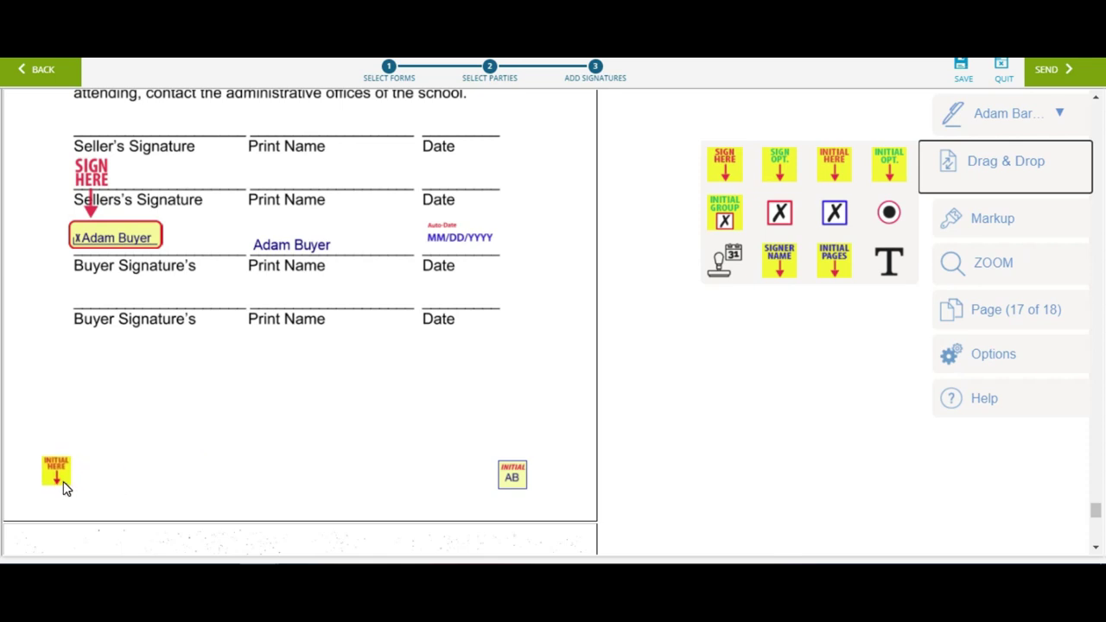
{"action": "left_click", "coordinate": [309, 477]}
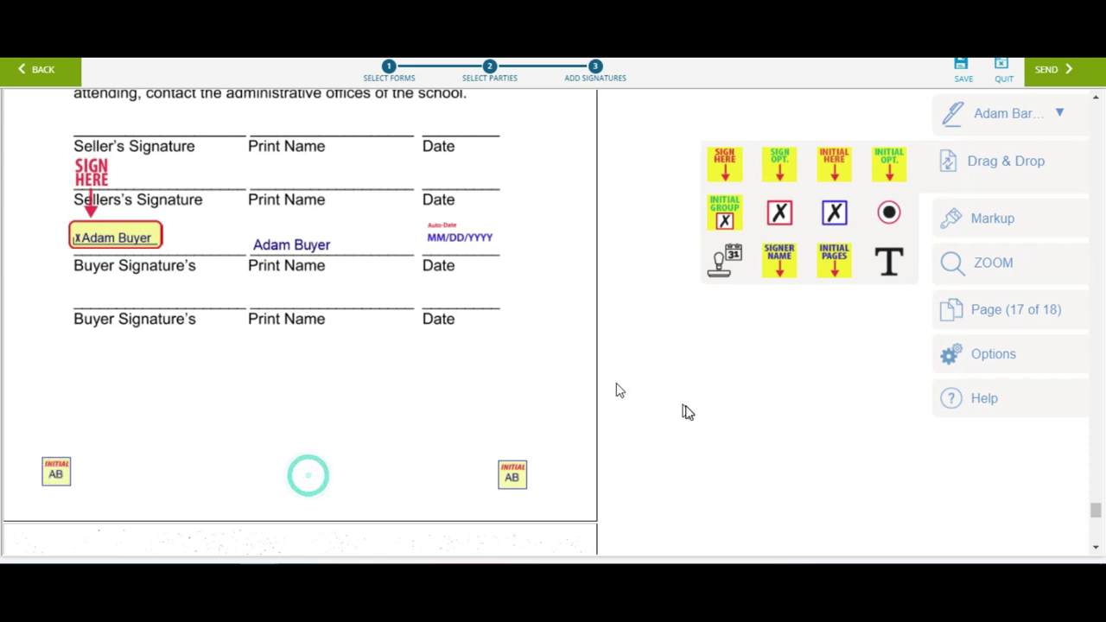
- Finalize the signing setup and send the invitations to the signers
{"action": "left_click", "coordinate": [1069, 70]}
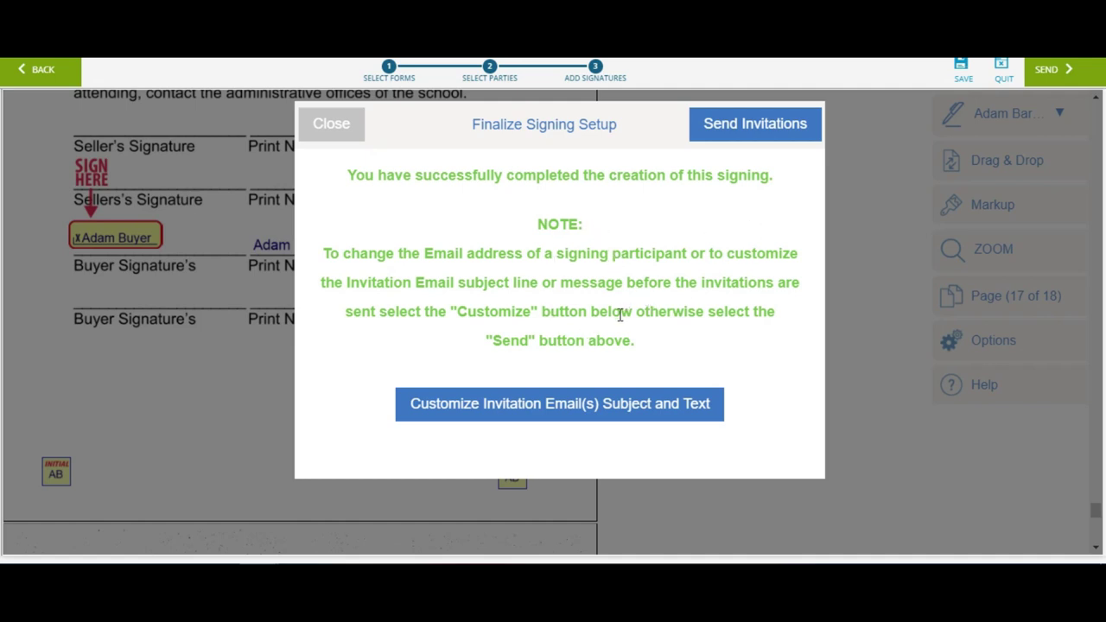
{"action": "left_click", "coordinate": [732, 125]}
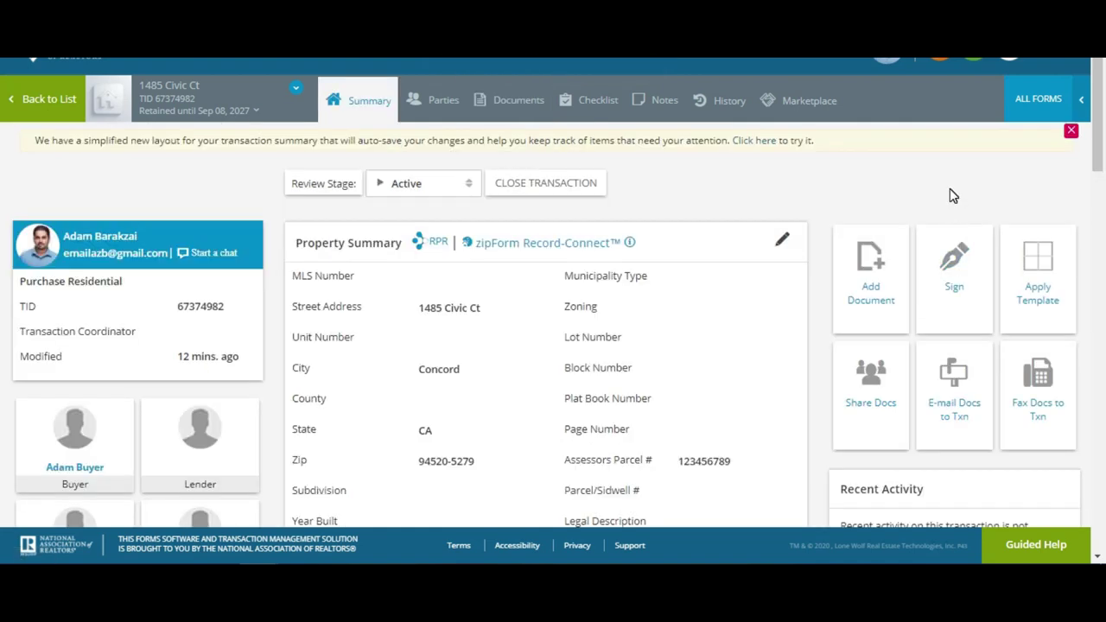
- Open the RPA + School + HOA packet and review the buyer's signer details
{"action": "left_click", "coordinate": [959, 294]}
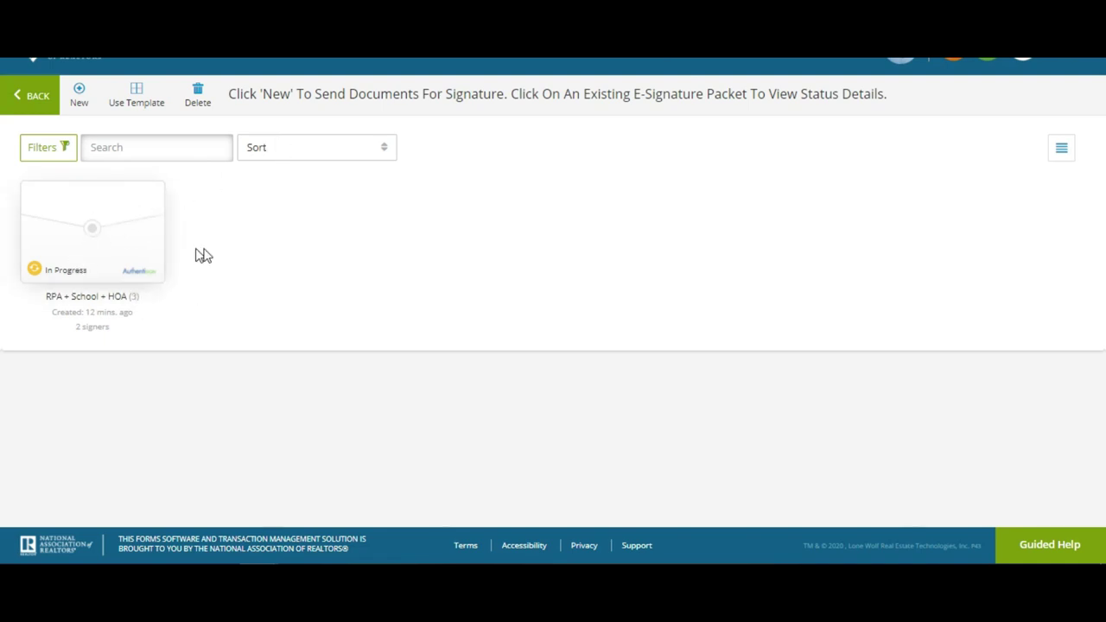
{"action": "left_click", "coordinate": [99, 228]}
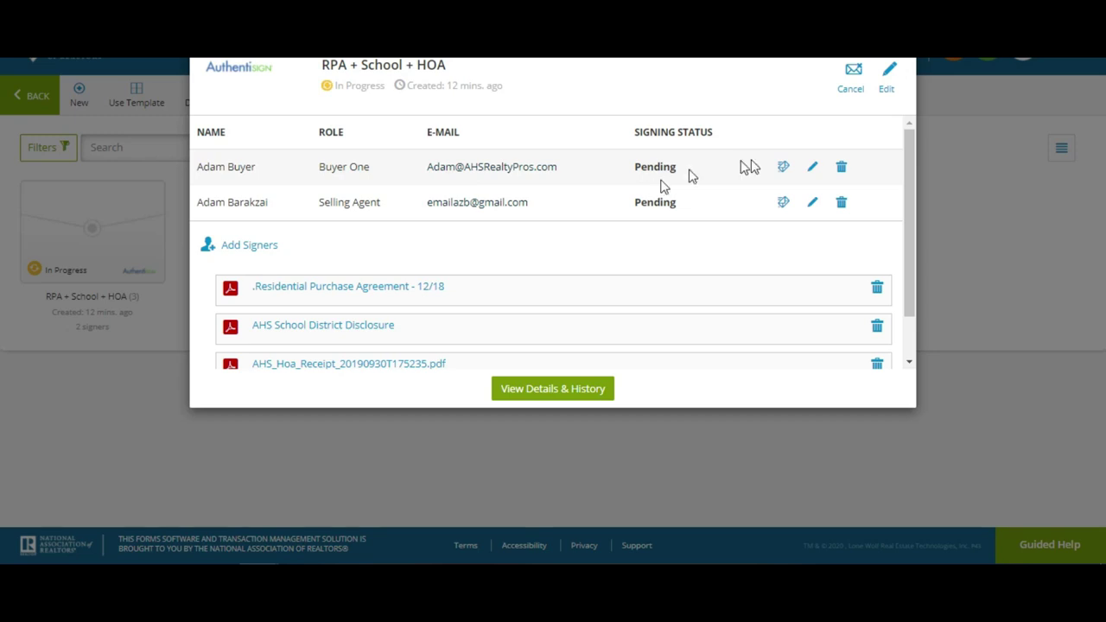
{"action": "left_click", "coordinate": [813, 172]}
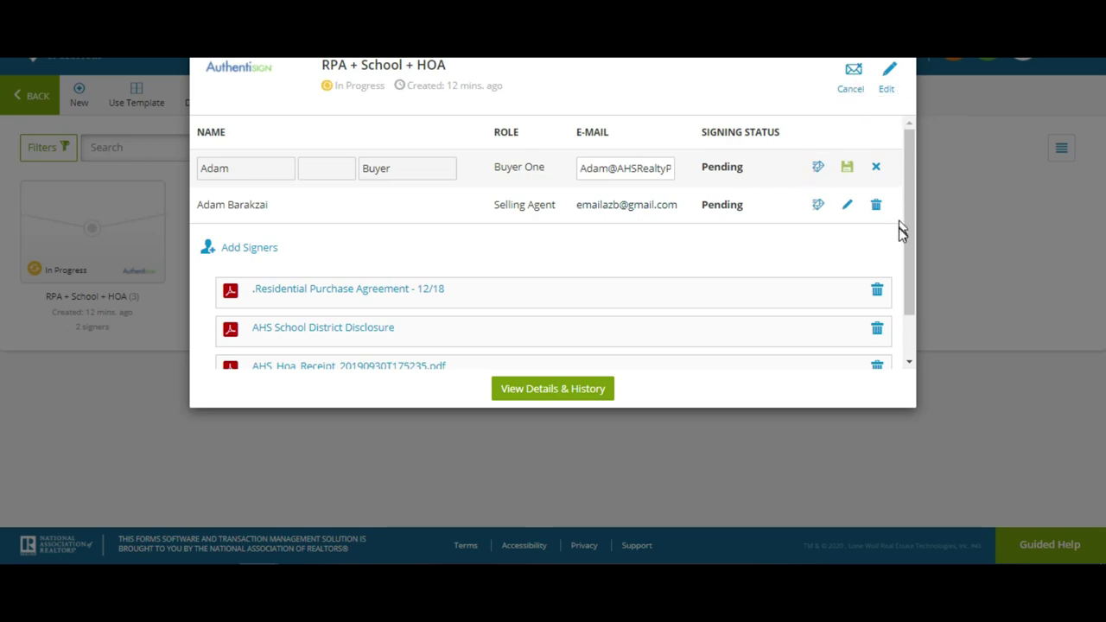
{"action": "left_click_drag", "start_coordinate": [913, 248], "coordinate": [913, 333]}
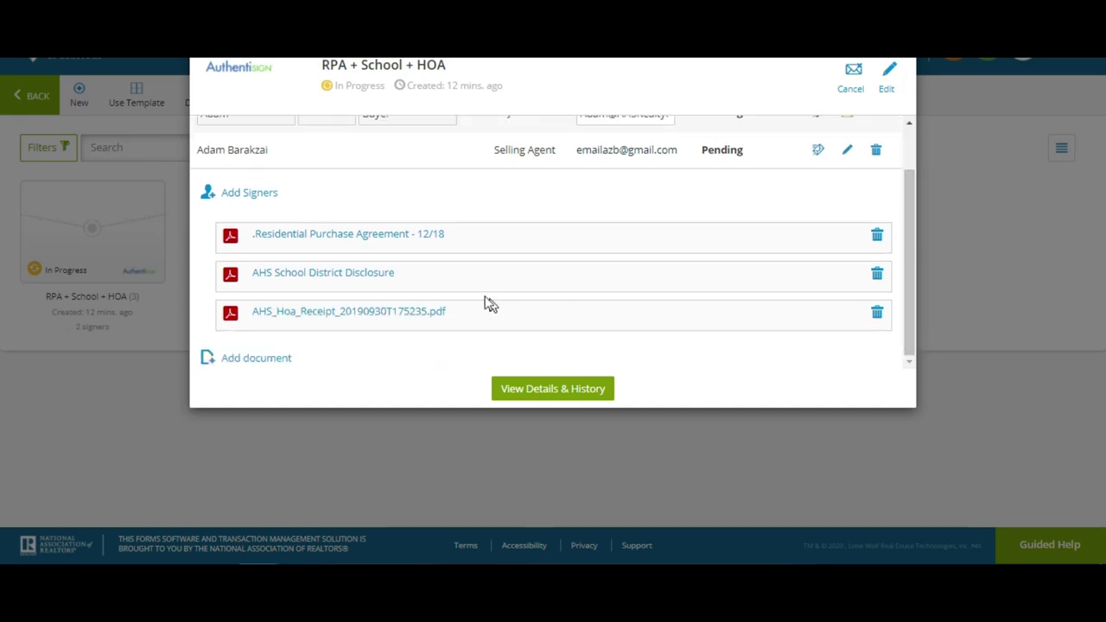
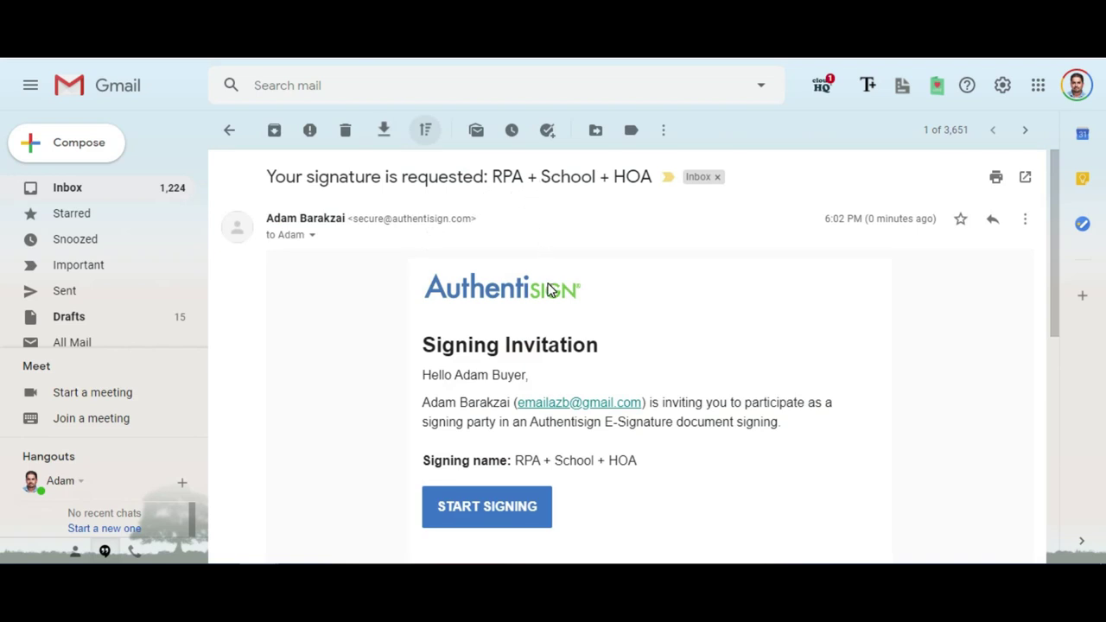
- Launch the 18-page RPA + School + HOA Authentisign session from the invitation's START SIGNING button
{"action": "scroll", "coordinate": [549, 289], "scroll_direction": "down", "scroll_amount": 1}
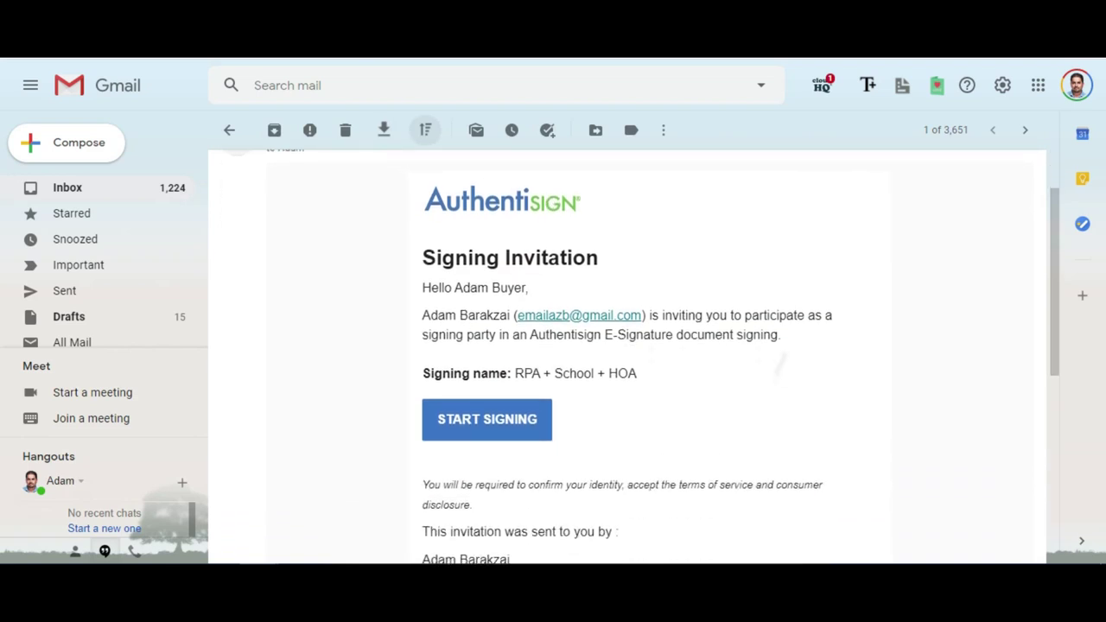
{"action": "left_click", "coordinate": [470, 432]}
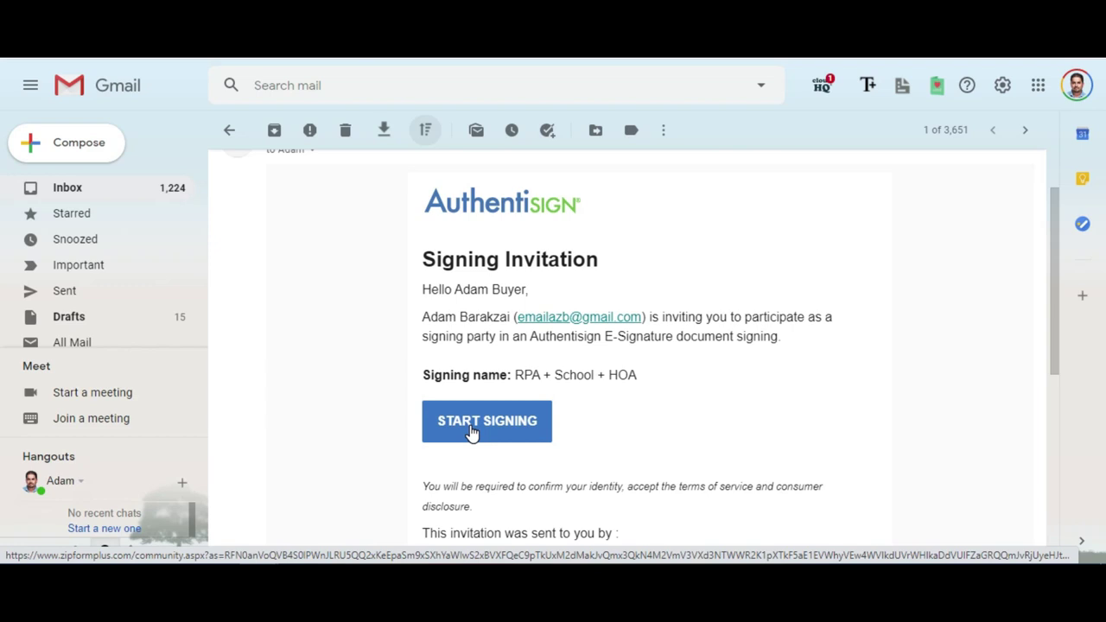
{"action": "left_click", "coordinate": [472, 423]}
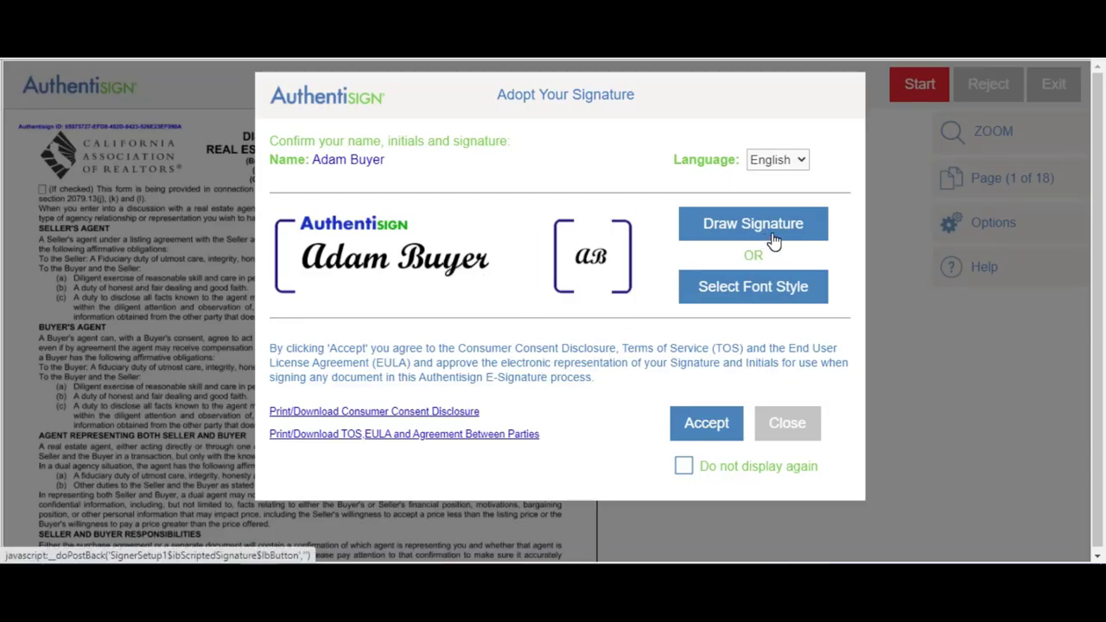
- Accept the adopted buyer signature and initials, then start guided signing of the 25 mandatory fields
{"action": "left_click", "coordinate": [706, 427]}
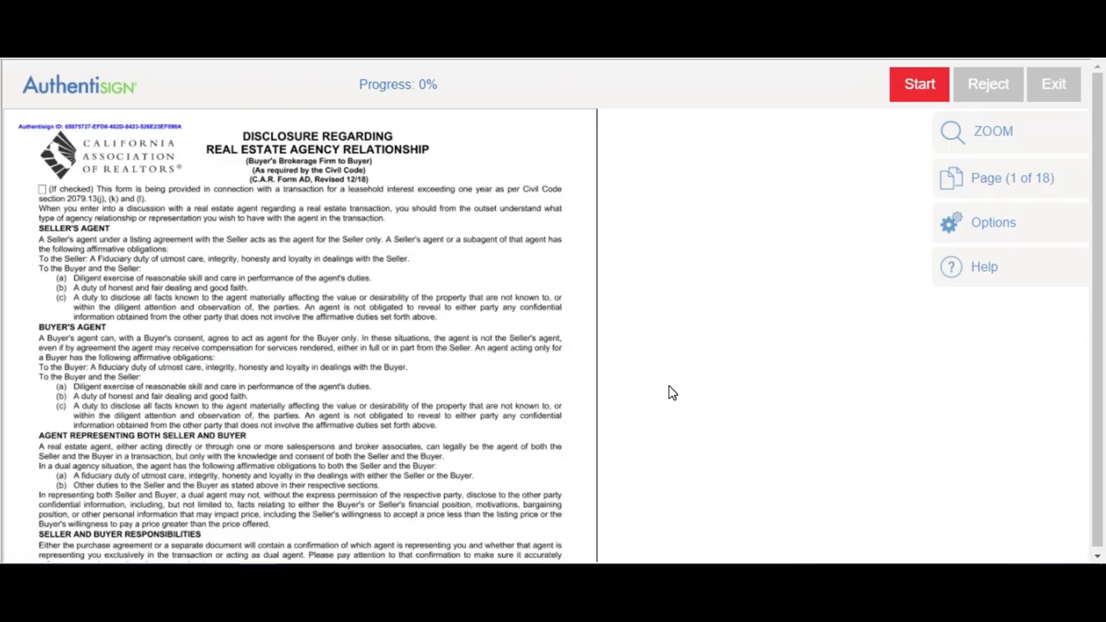
{"action": "left_click", "coordinate": [909, 90]}
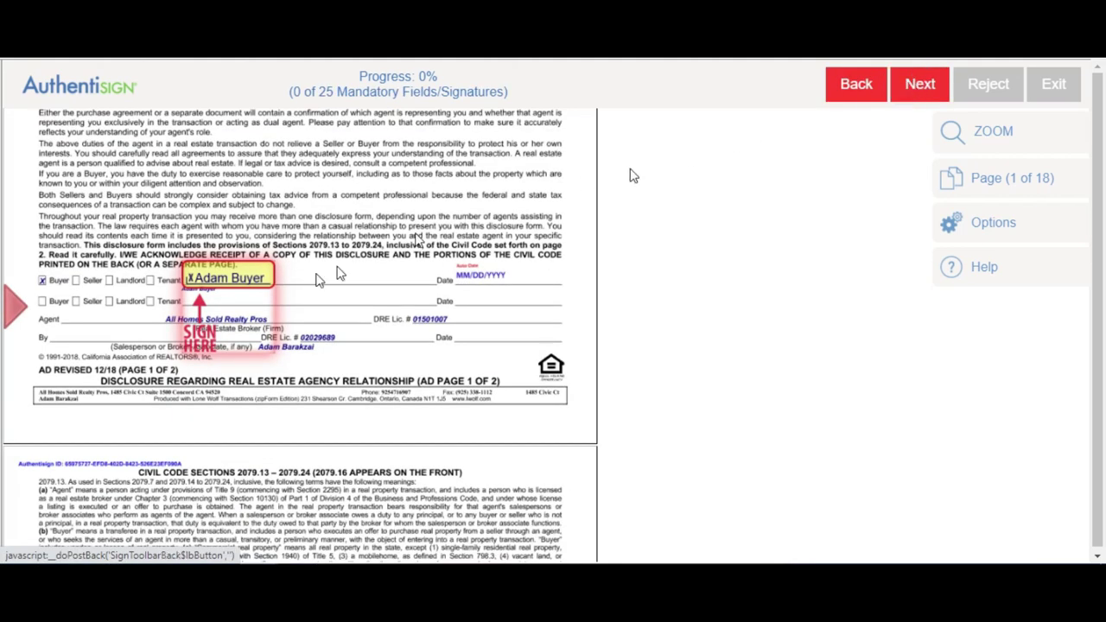
- Sign the buyer lines on the agency disclosure, representation disclosure and wire fraud advisory
{"action": "left_click", "coordinate": [245, 286]}
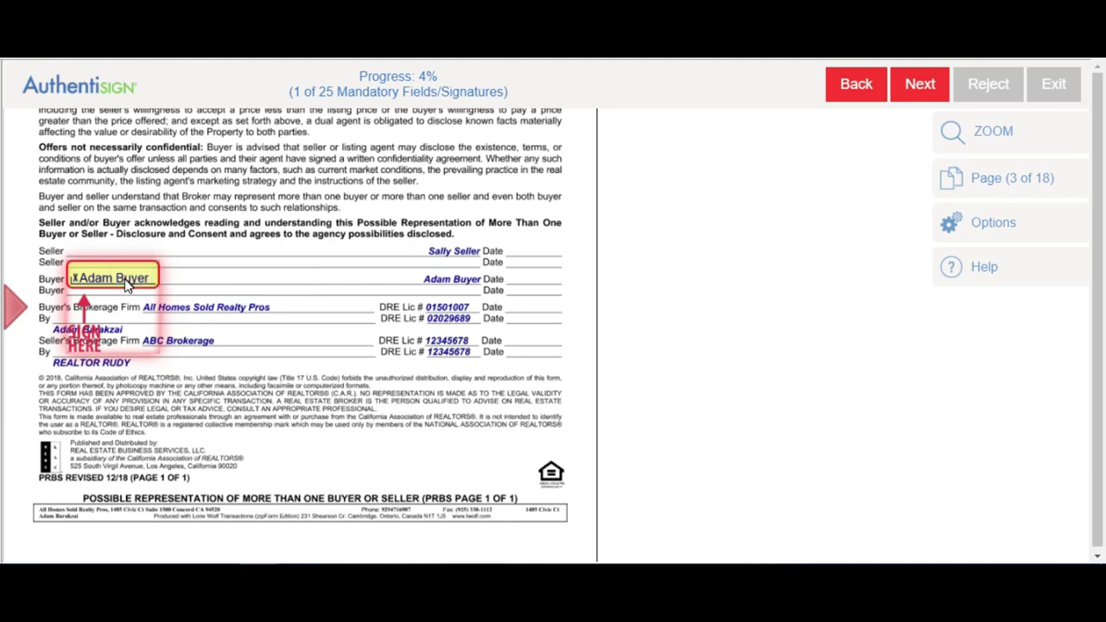
{"action": "left_click", "coordinate": [113, 286]}
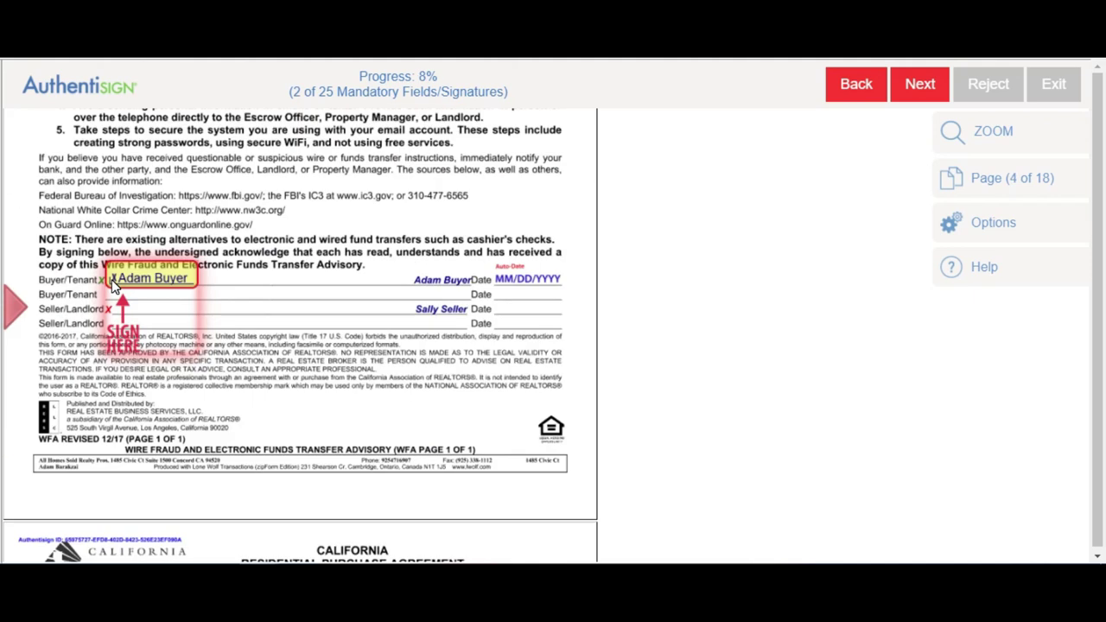
{"action": "left_click", "coordinate": [129, 283]}
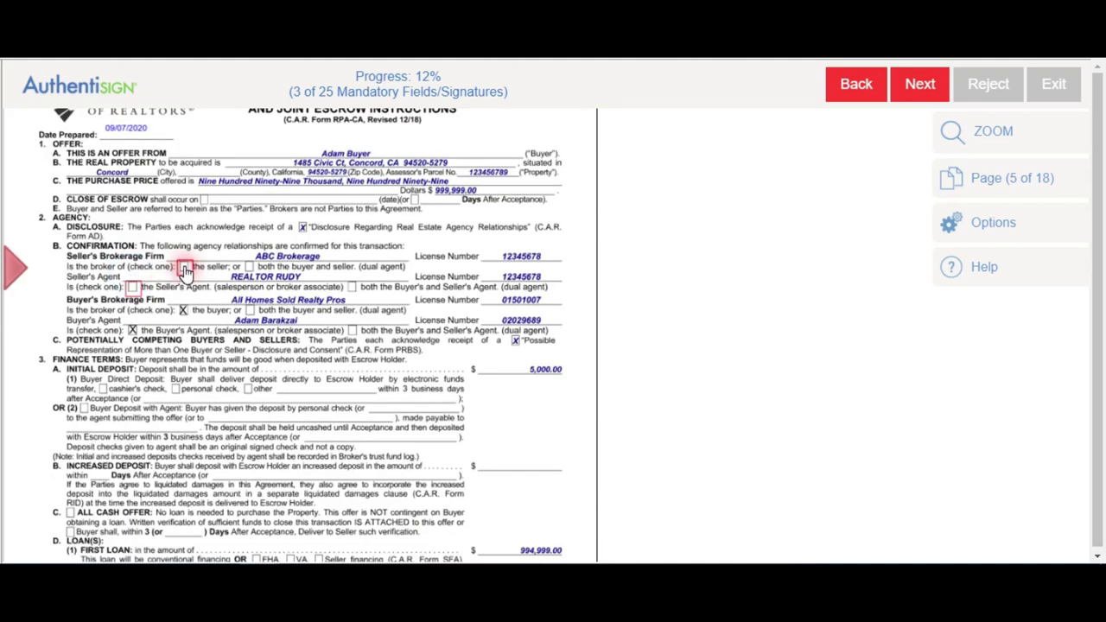
- Tick 'the seller' and 'the Seller's Agent' boxes in the page 5 agency section
{"action": "left_click", "coordinate": [185, 268]}
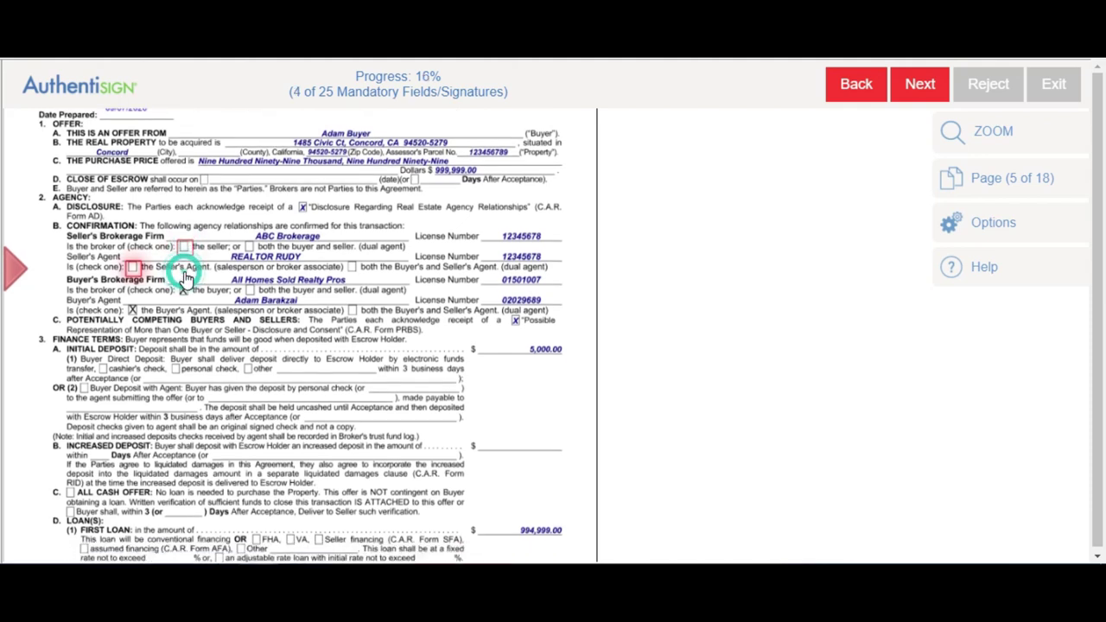
{"action": "left_click", "coordinate": [133, 266]}
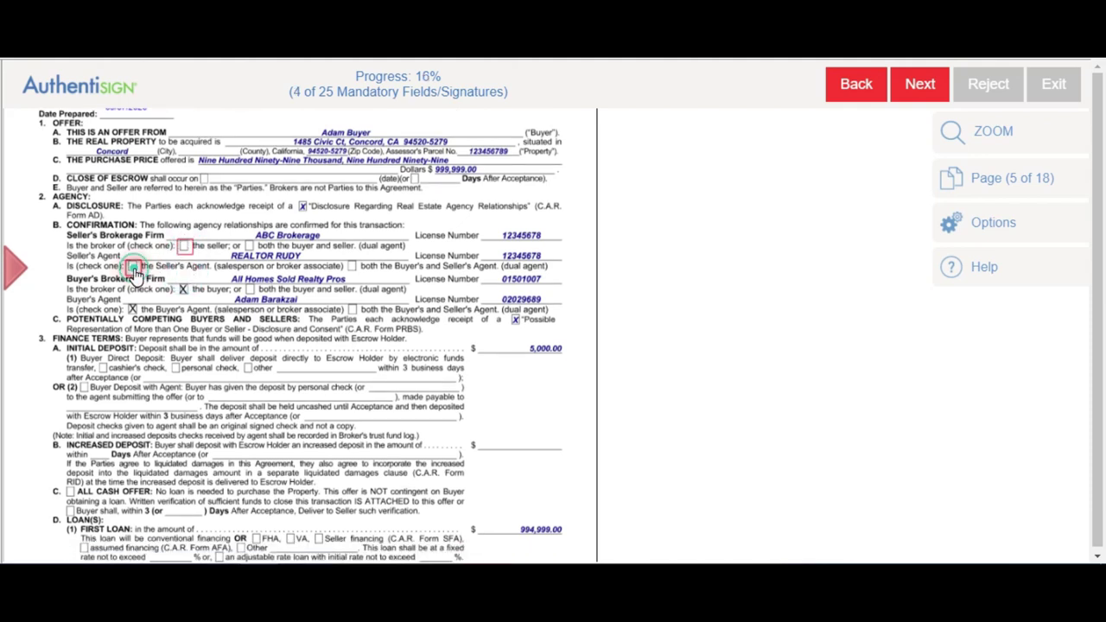
{"action": "scroll", "coordinate": [152, 273], "scroll_direction": "up", "scroll_amount": 8}
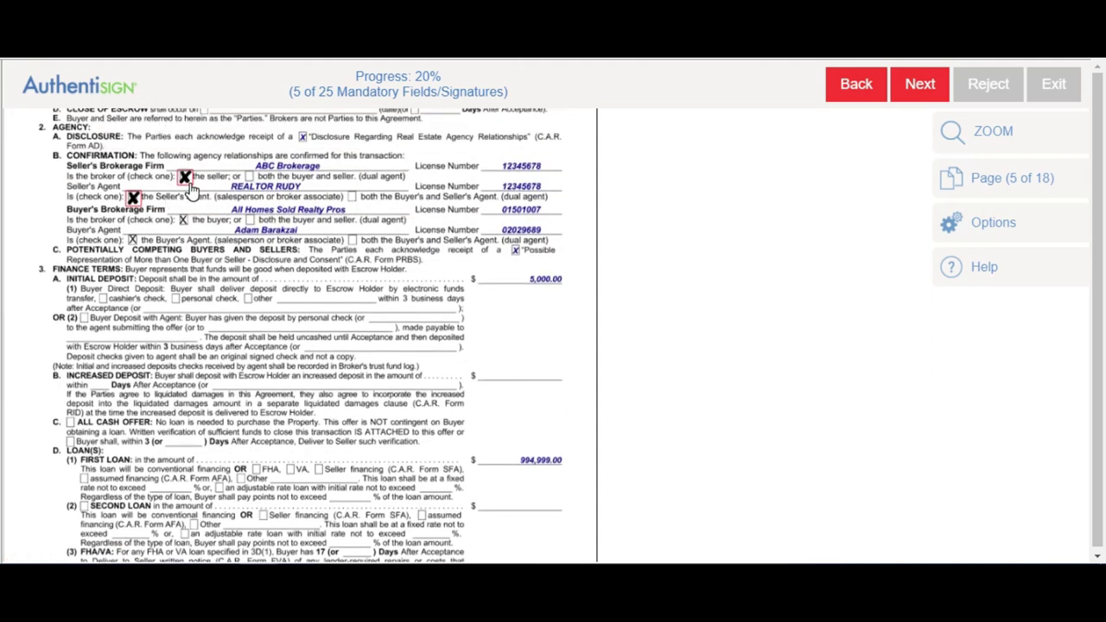
{"action": "left_click", "coordinate": [133, 197]}
{"action": "left_click", "coordinate": [133, 197]}
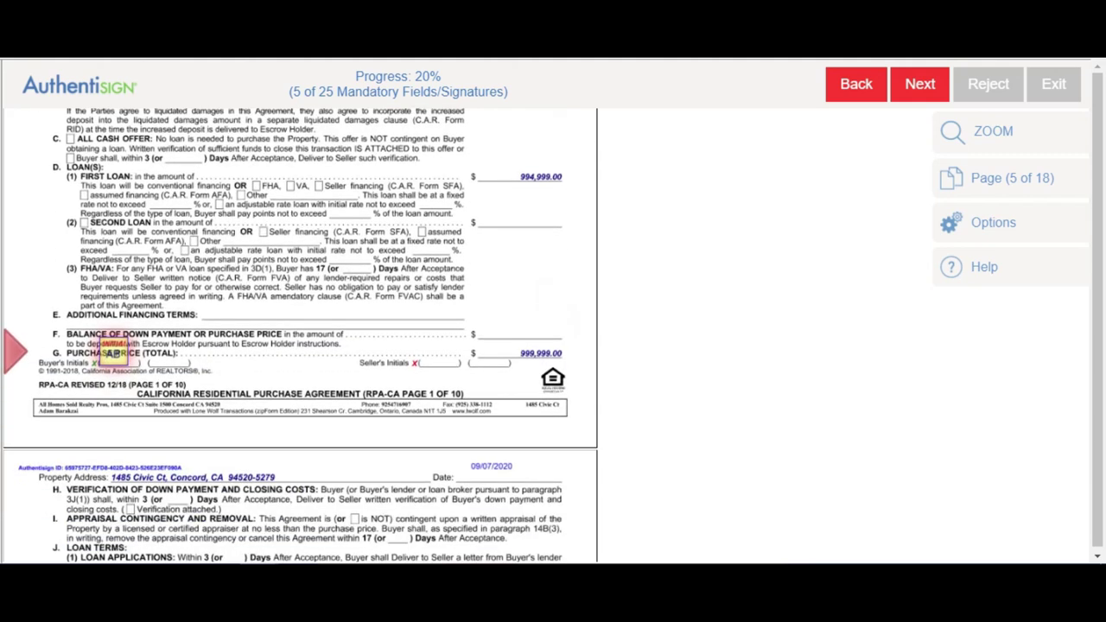
- Initial the buyer's initials fields on purchase agreement pages 1 through 7
{"action": "left_click", "coordinate": [104, 352]}
{"action": "left_click", "coordinate": [113, 283]}
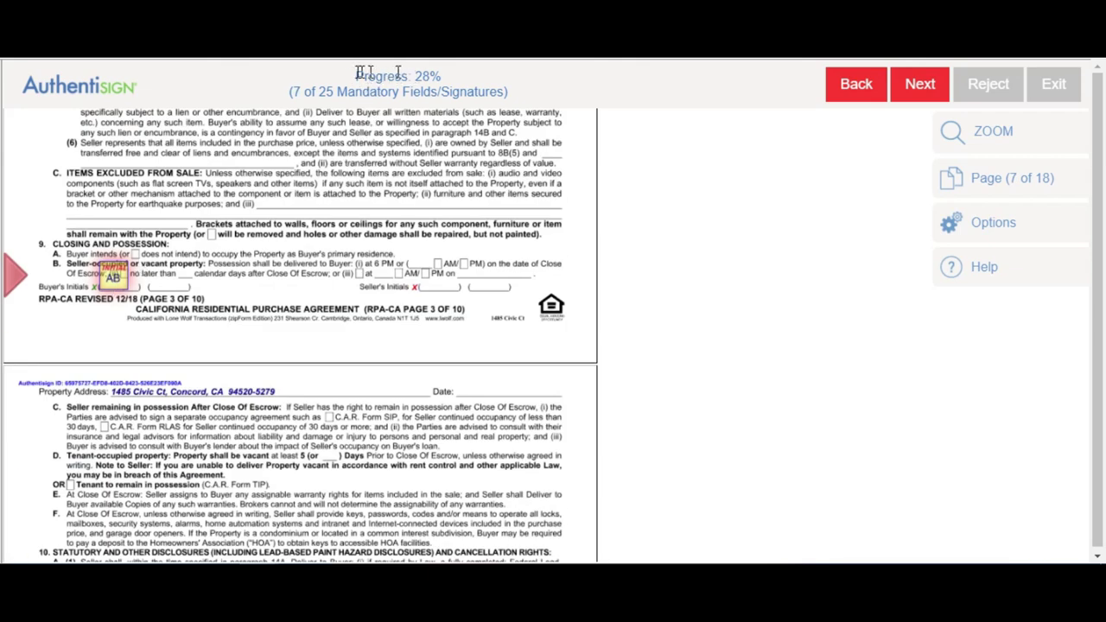
{"action": "double_click", "coordinate": [295, 91]}
{"action": "mouse_move", "coordinate": [304, 91]}
{"action": "left_mouse_down"}
{"action": "mouse_move", "coordinate": [480, 91]}
{"action": "mouse_move", "coordinate": [316, 82]}
{"action": "mouse_move", "coordinate": [299, 93]}
{"action": "left_mouse_up"}
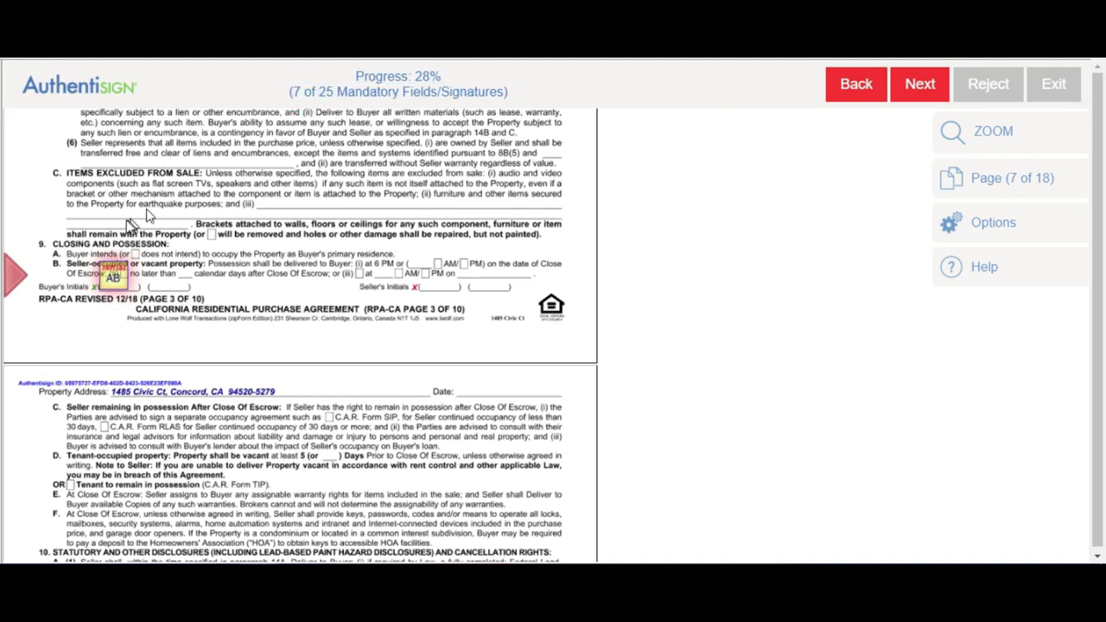
{"action": "left_click", "coordinate": [112, 279]}
{"action": "left_click", "coordinate": [113, 277]}
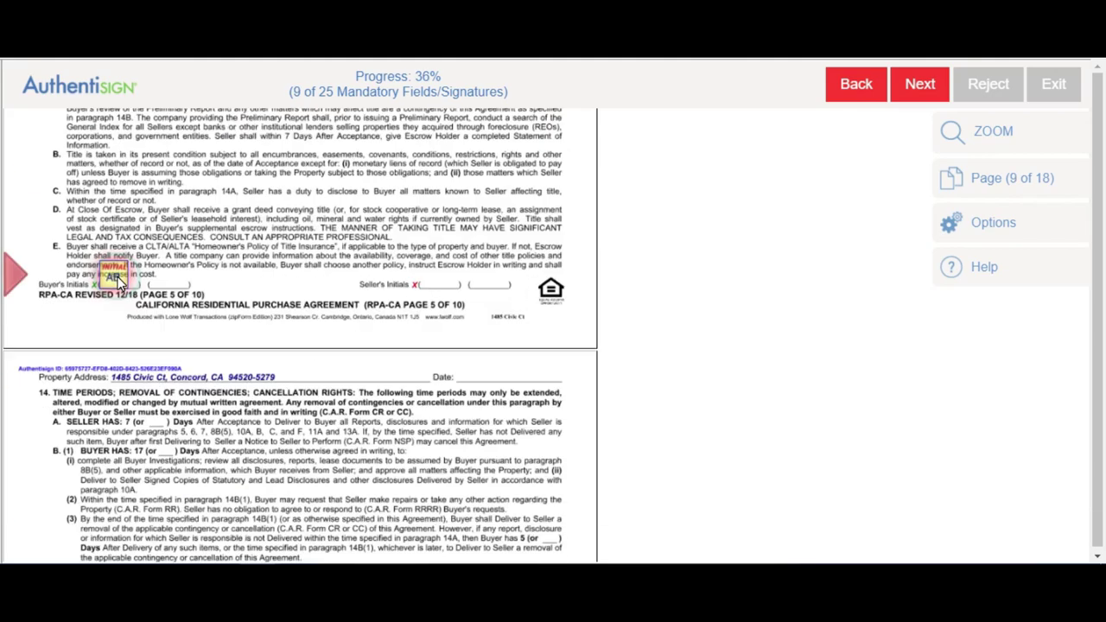
{"action": "left_click", "coordinate": [114, 278]}
{"action": "left_click", "coordinate": [114, 278]}
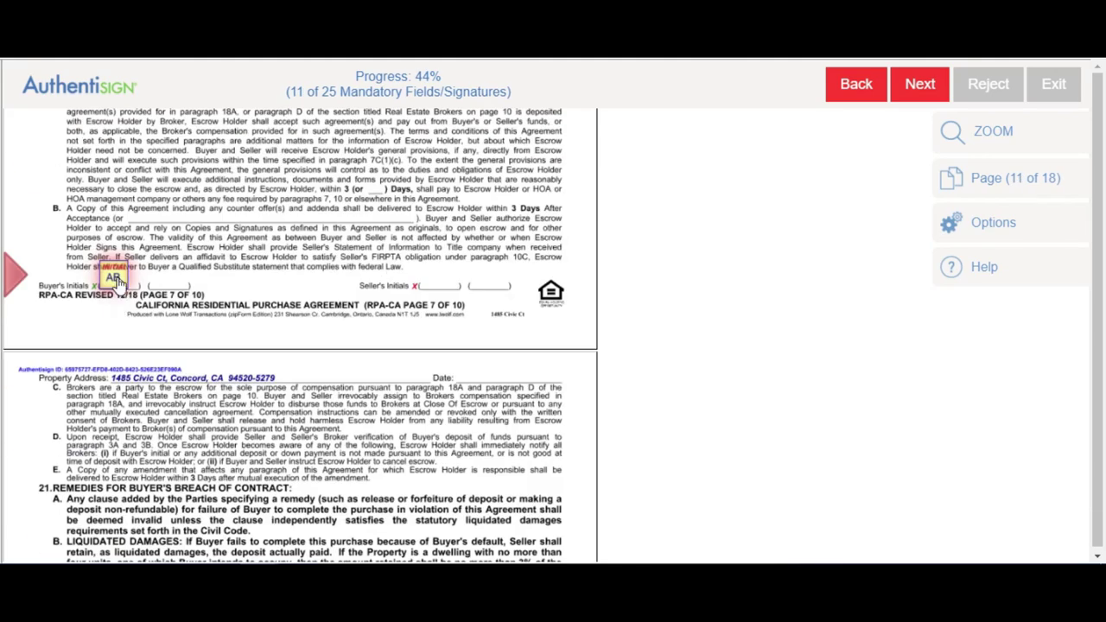
{"action": "left_click", "coordinate": [118, 291]}
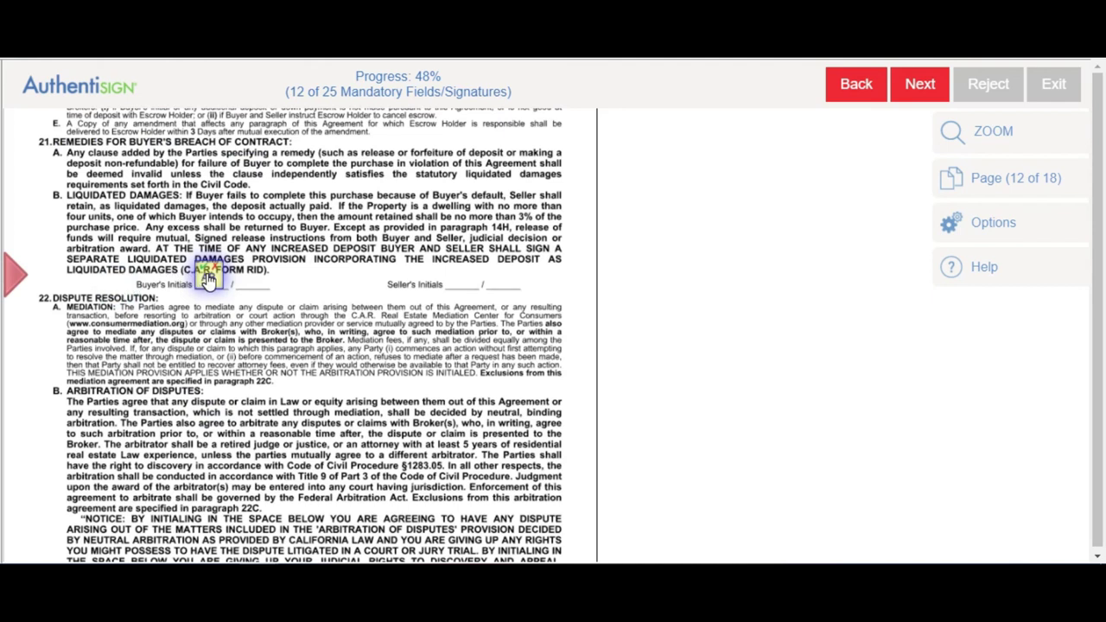
- Initial and accept the liquidated damages and arbitration of disputes clauses
{"action": "left_click", "coordinate": [207, 279]}
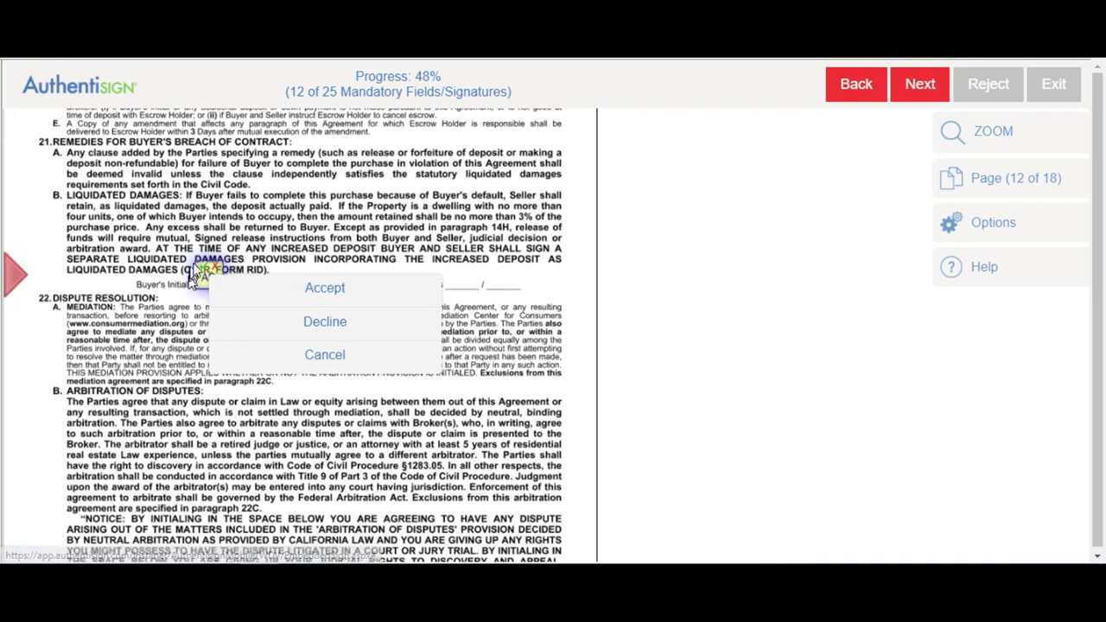
{"action": "left_click", "coordinate": [337, 292]}
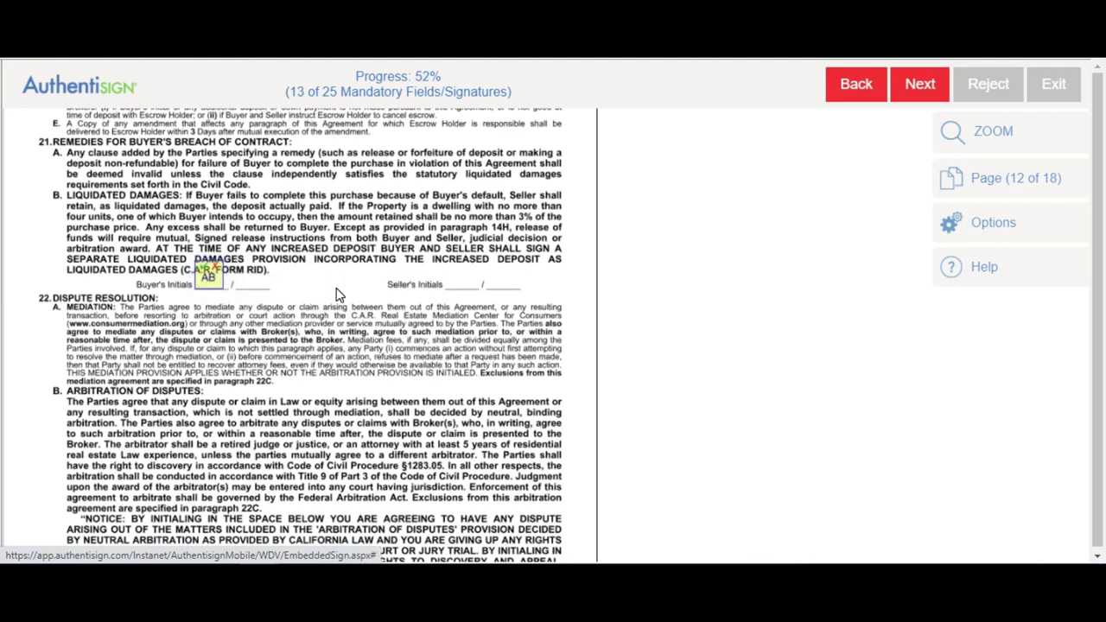
{"action": "left_click", "coordinate": [201, 276]}
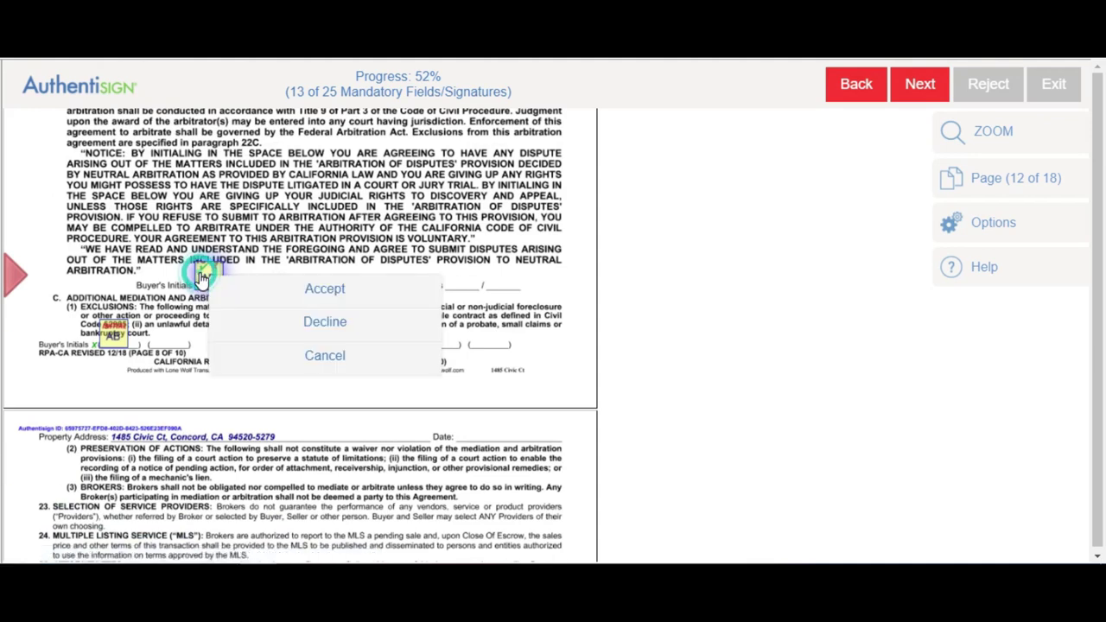
{"action": "left_click", "coordinate": [298, 289]}
- Sign and initial the offer page, page 10, Buyer's Inspection Advisory and page 17 buyer fields
{"action": "left_click", "coordinate": [113, 277]}
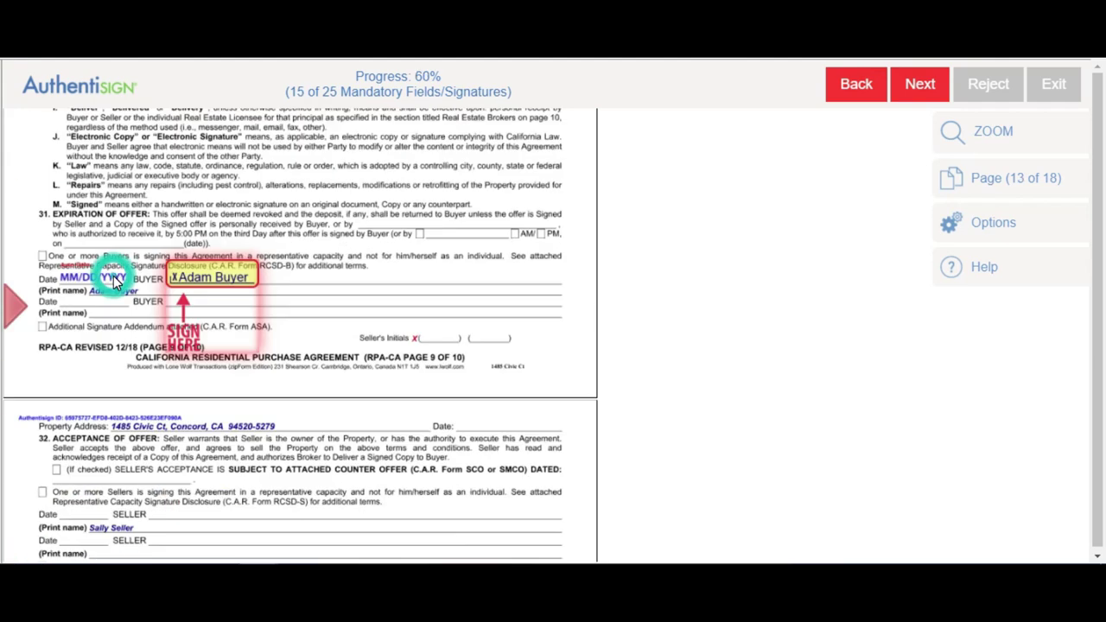
{"action": "left_click", "coordinate": [192, 288]}
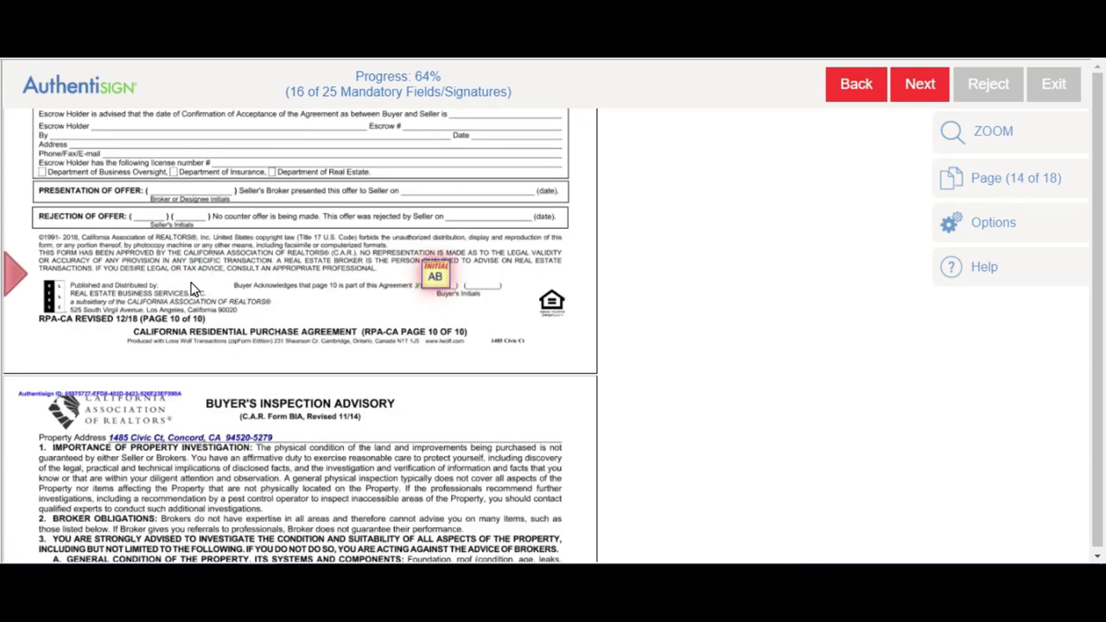
{"action": "left_click", "coordinate": [435, 277]}
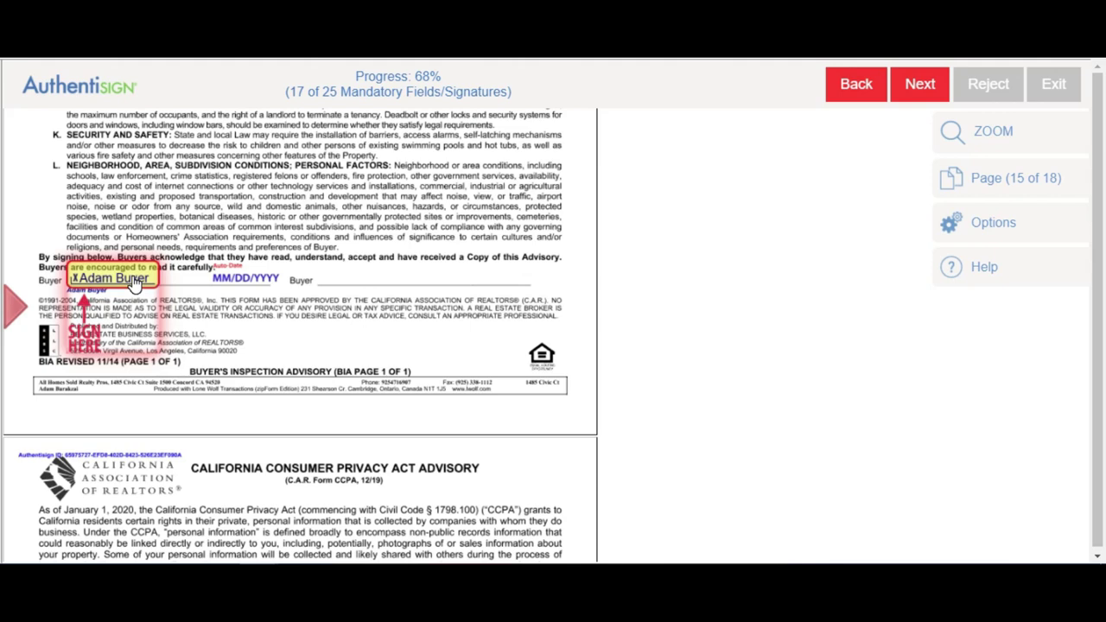
{"action": "left_click", "coordinate": [136, 283]}
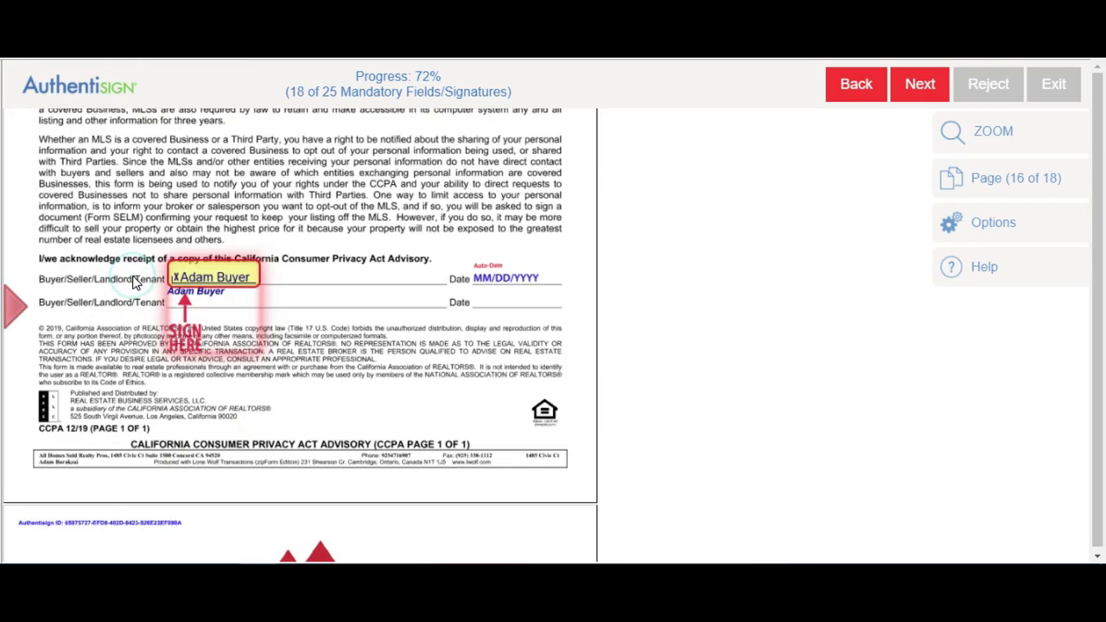
{"action": "left_click", "coordinate": [220, 278]}
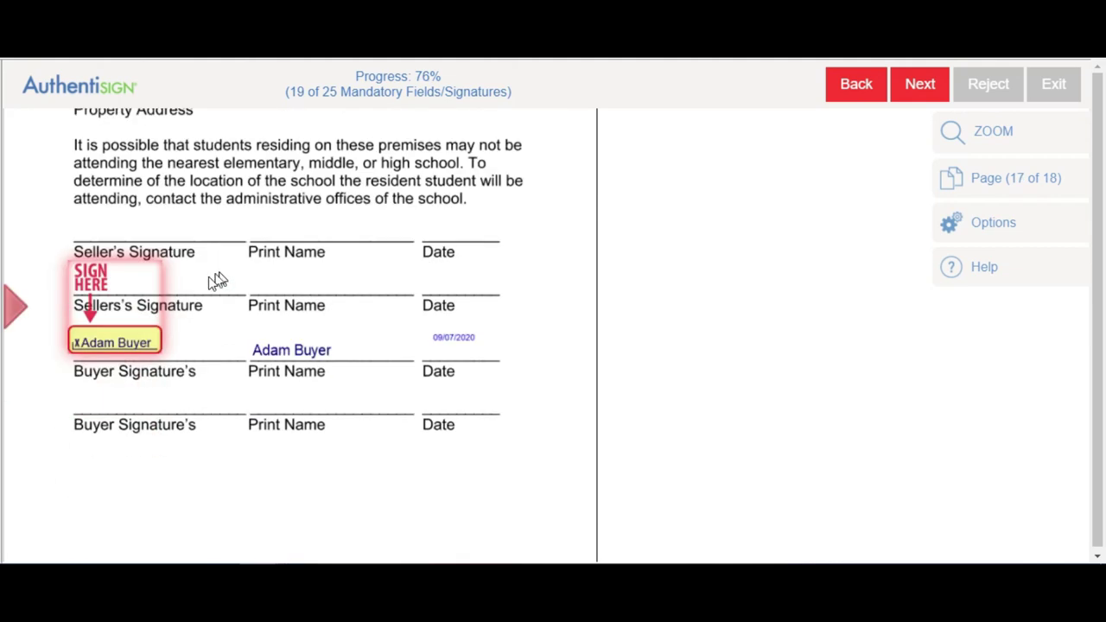
{"action": "left_click", "coordinate": [124, 344]}
{"action": "left_click", "coordinate": [515, 276]}
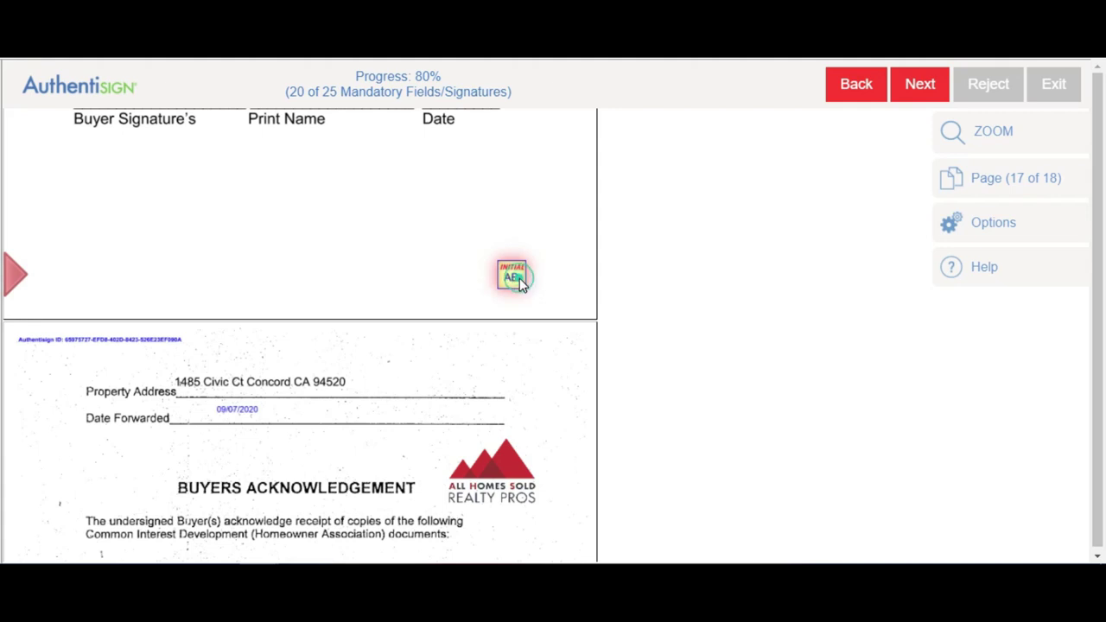
- Mark Articles of Incorporation, By-Laws and Rules and Regulations as received, then initial page 18
{"action": "left_click", "coordinate": [92, 269]}
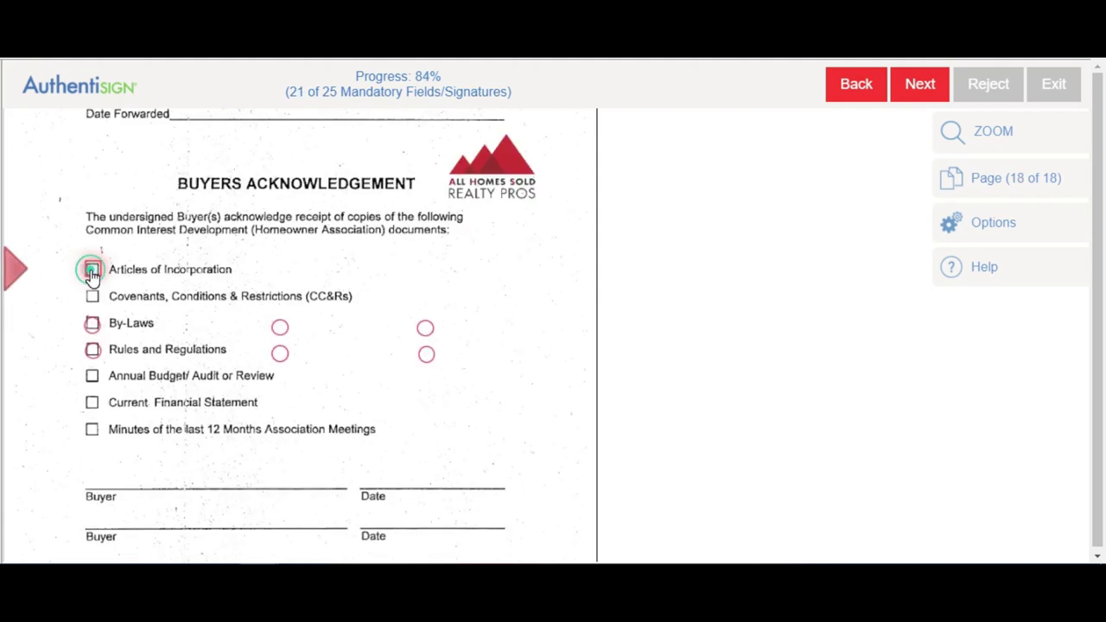
{"action": "left_click", "coordinate": [93, 268]}
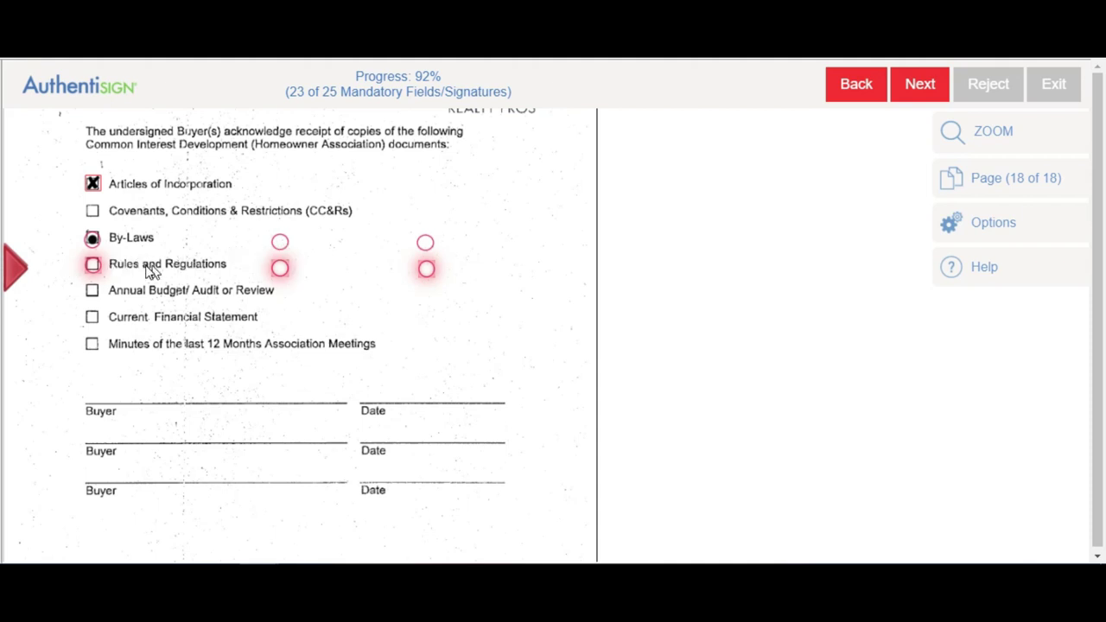
{"action": "left_click", "coordinate": [280, 243]}
{"action": "left_click", "coordinate": [280, 270]}
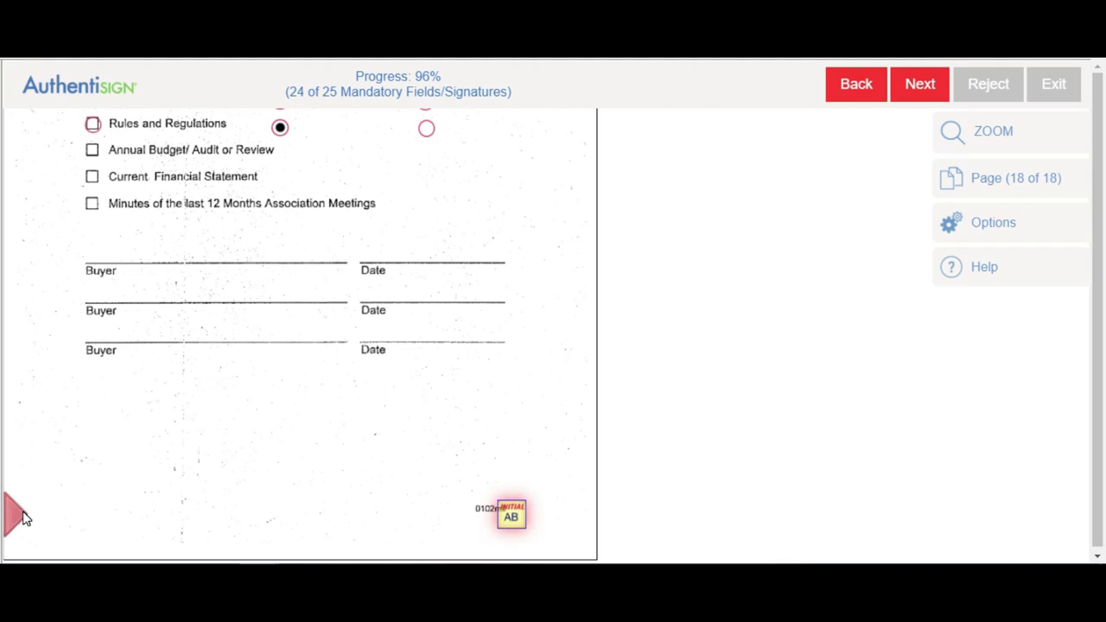
{"action": "left_click", "coordinate": [527, 516]}
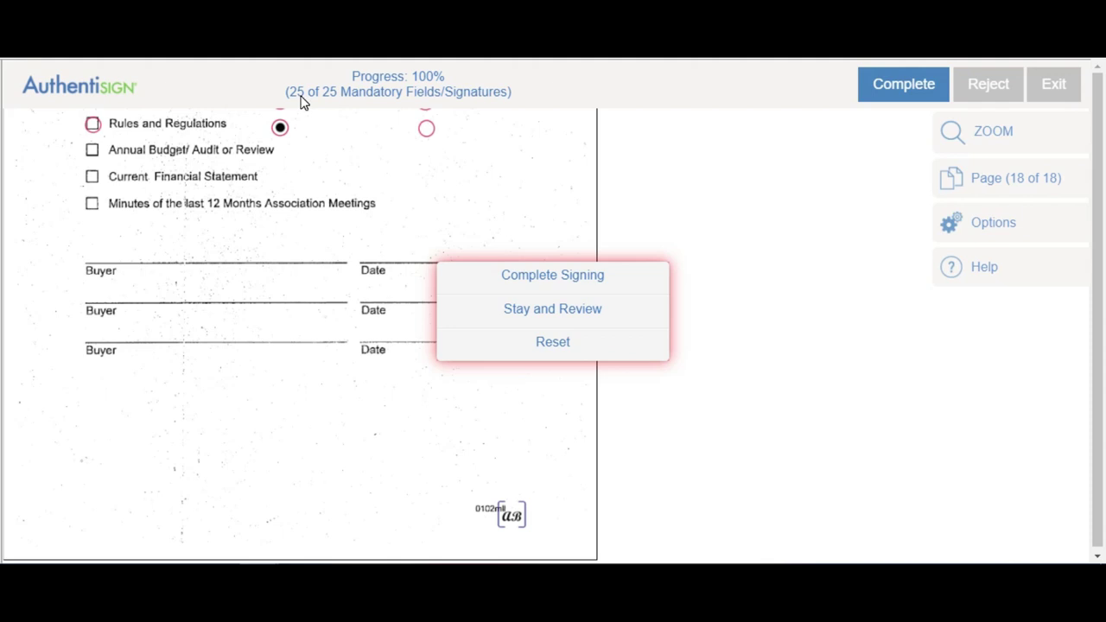
- Complete the buyer's signing and dismiss the successful-signing thank-you message
{"action": "left_click", "coordinate": [529, 277]}
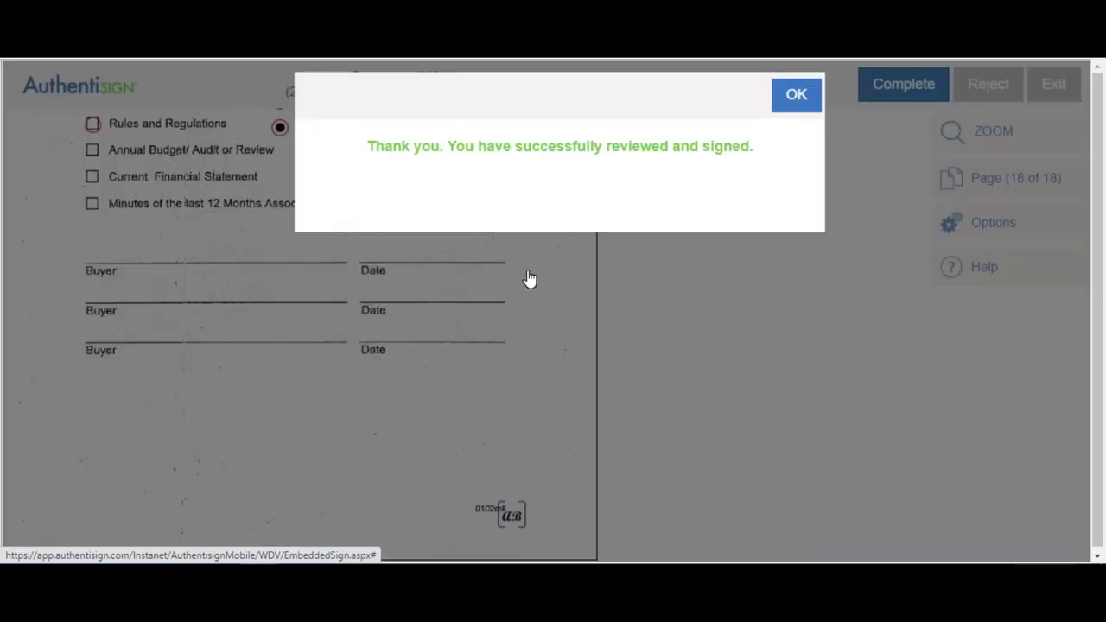
{"action": "left_click", "coordinate": [796, 98]}
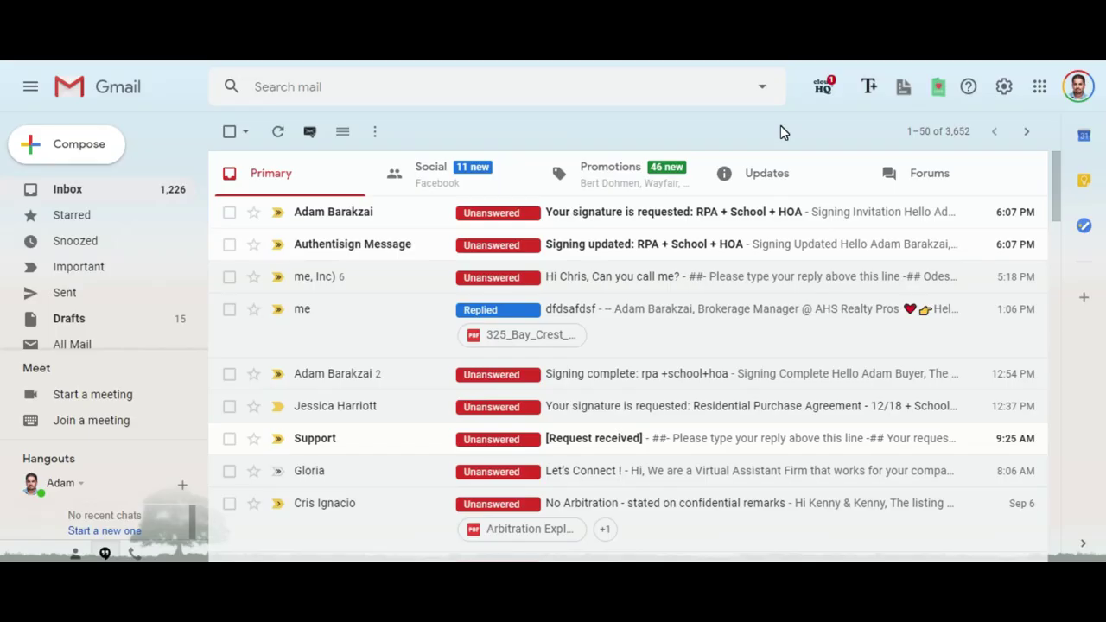
- Read the 'Signing updated: RPA + School + HOA' Document Accepted email, then trash it
{"action": "left_click", "coordinate": [664, 240]}
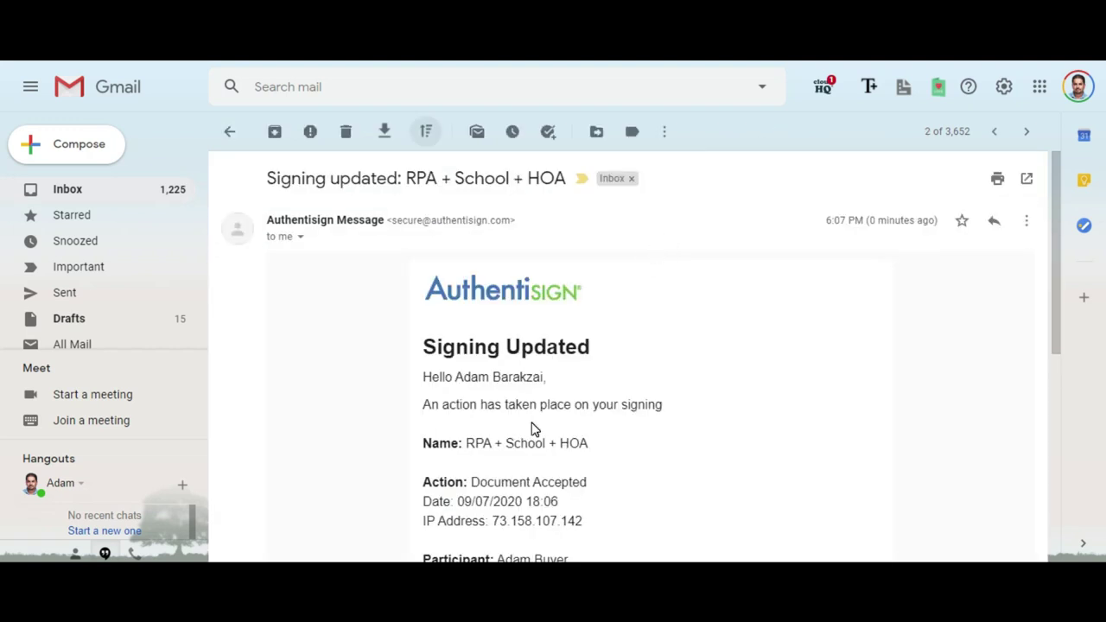
{"action": "scroll", "coordinate": [533, 429], "scroll_direction": "down", "scroll_amount": 2}
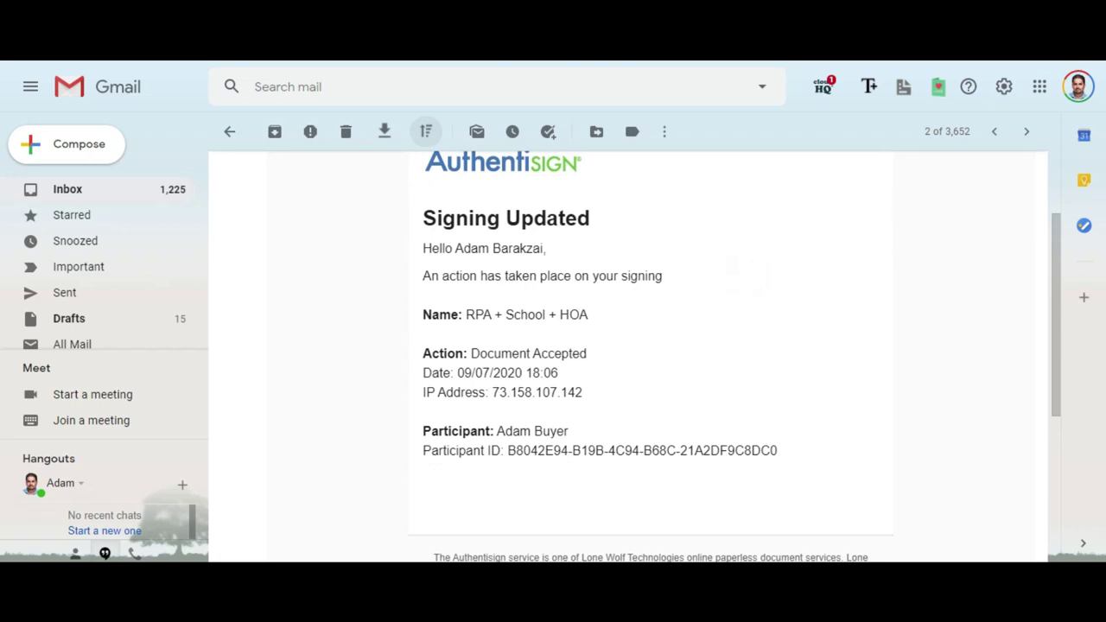
{"action": "scroll", "coordinate": [656, 358], "scroll_direction": "down", "scroll_amount": 4}
{"action": "scroll", "coordinate": [656, 359], "scroll_direction": "up", "scroll_amount": 3}
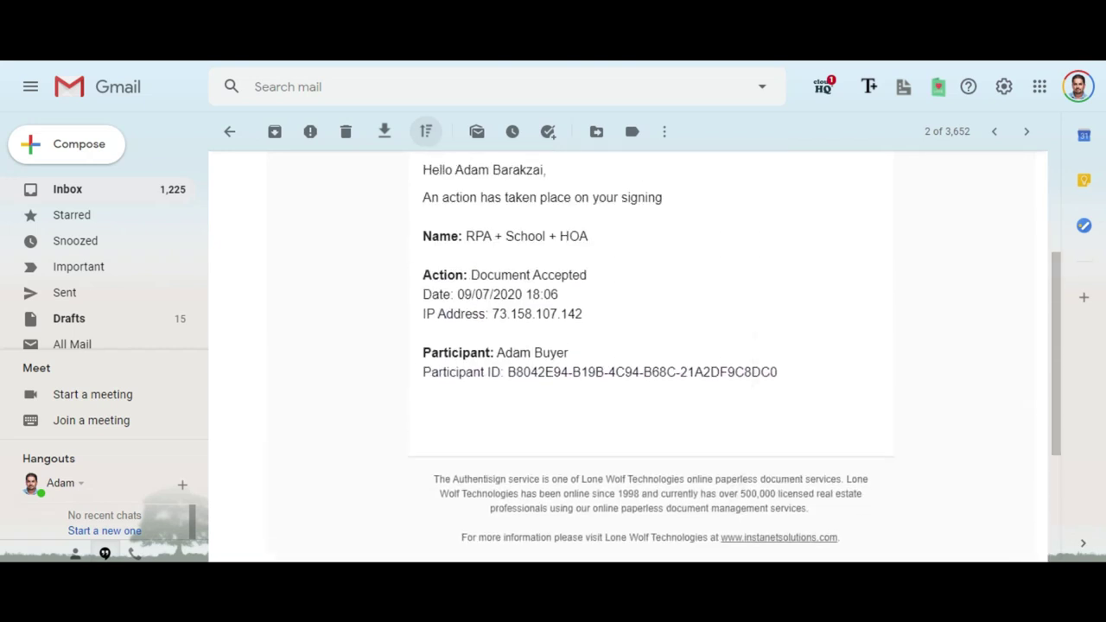
{"action": "scroll", "coordinate": [656, 359], "scroll_direction": "up", "scroll_amount": 3}
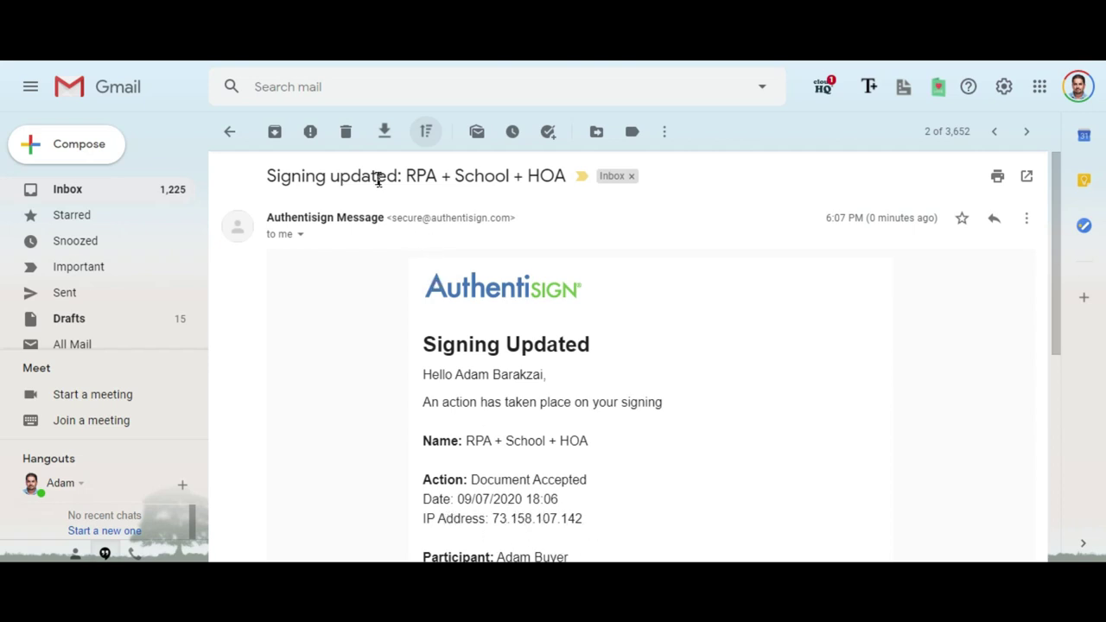
{"action": "left_click", "coordinate": [347, 142]}
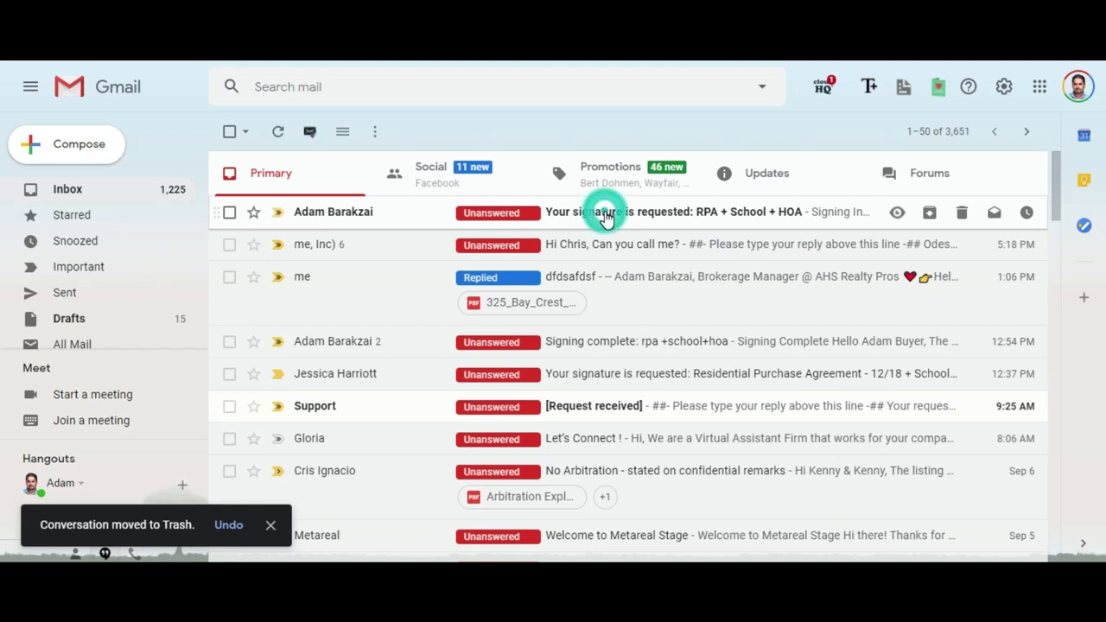
- Open the 'Your signature is requested: RPA + School + HOA' email and start signing
{"action": "left_click", "coordinate": [606, 216]}
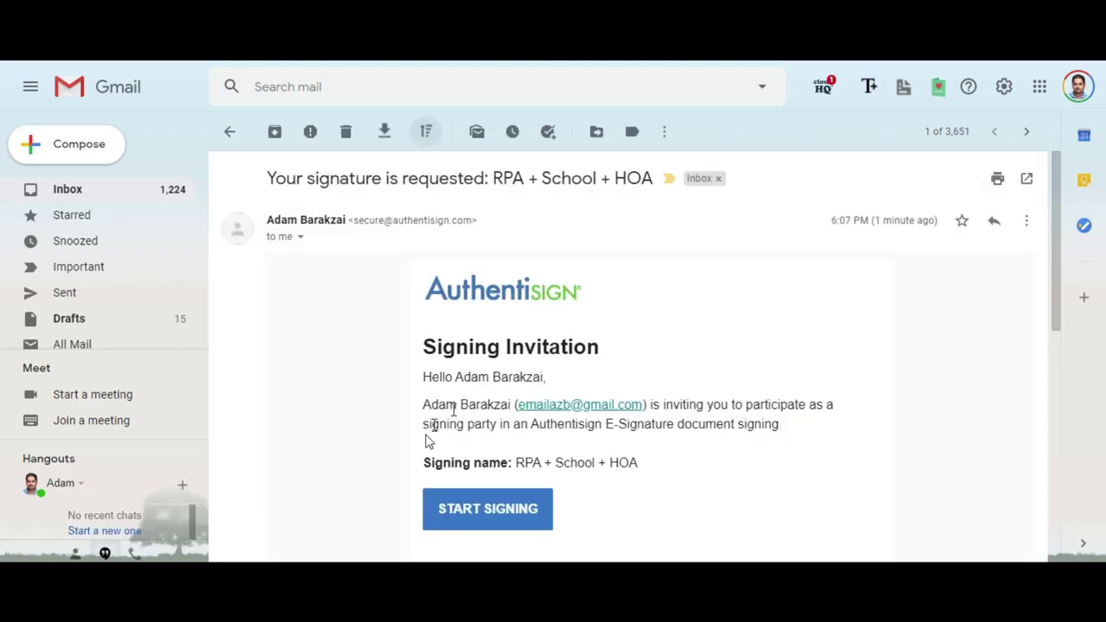
{"action": "left_click", "coordinate": [497, 510]}
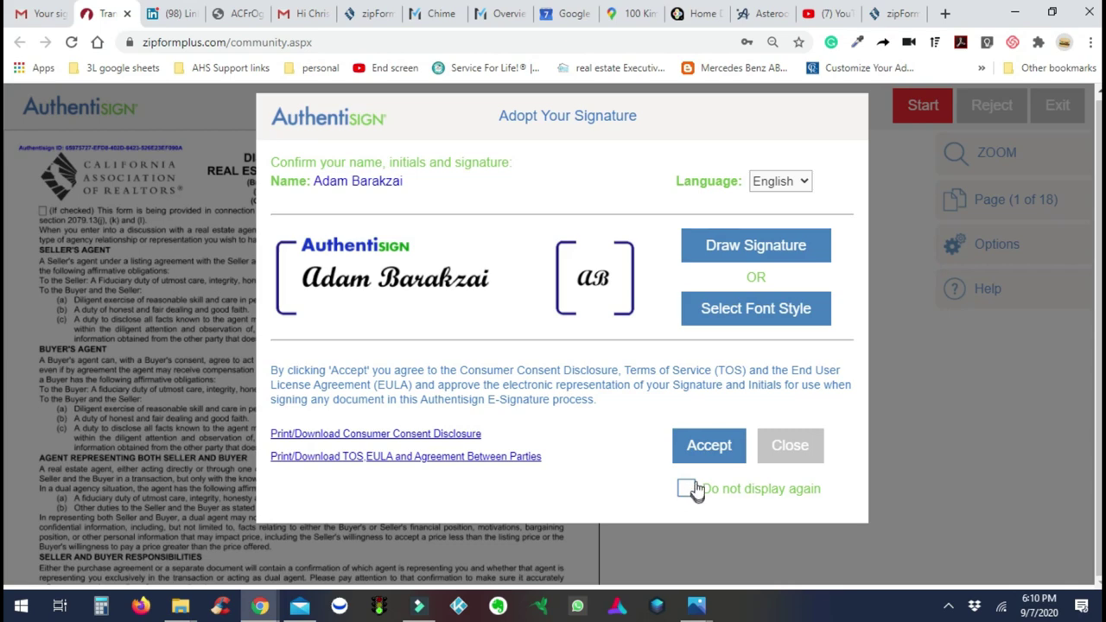
- Accept the agent's signature and initials, then fill all 4 required signature and initial fields
{"action": "left_click", "coordinate": [699, 449]}
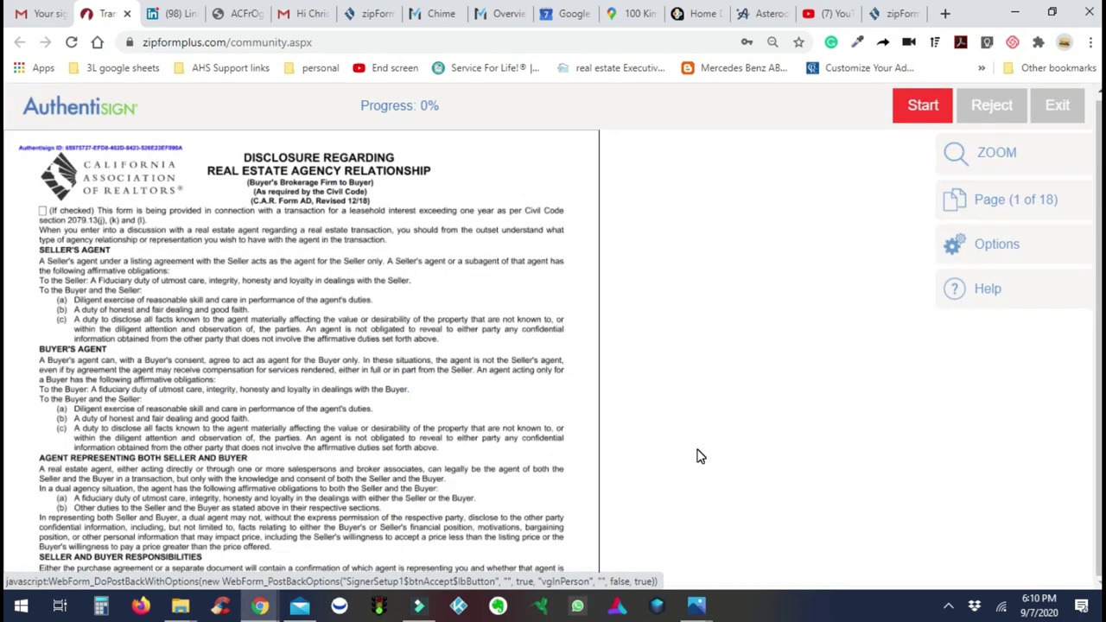
{"action": "left_click", "coordinate": [919, 109]}
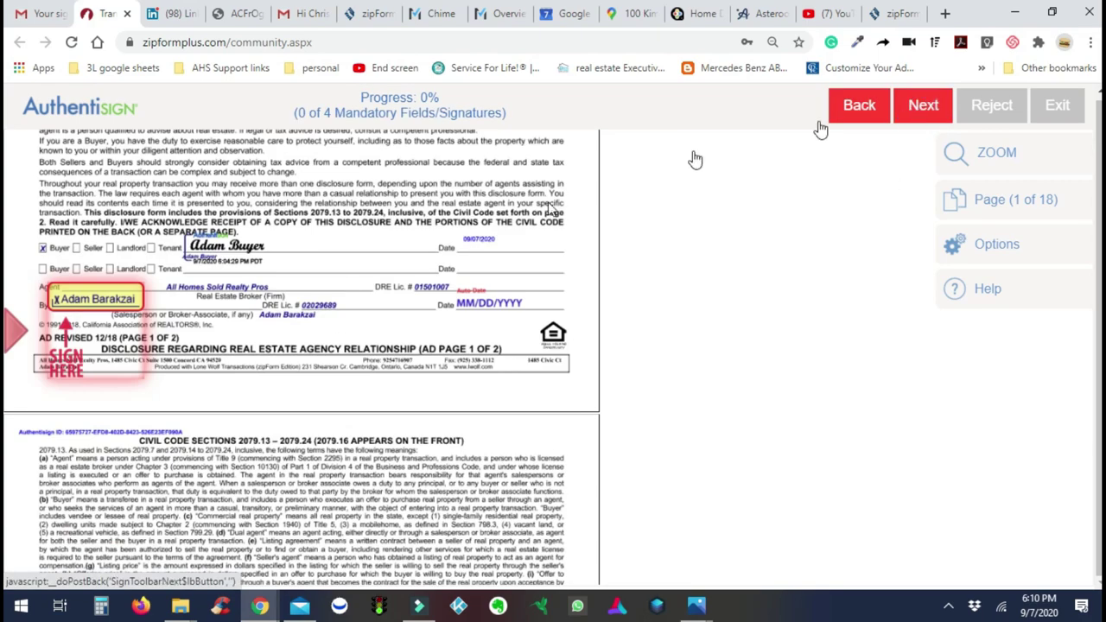
{"action": "left_click", "coordinate": [111, 304]}
{"action": "left_click", "coordinate": [110, 305]}
{"action": "left_click", "coordinate": [110, 304]}
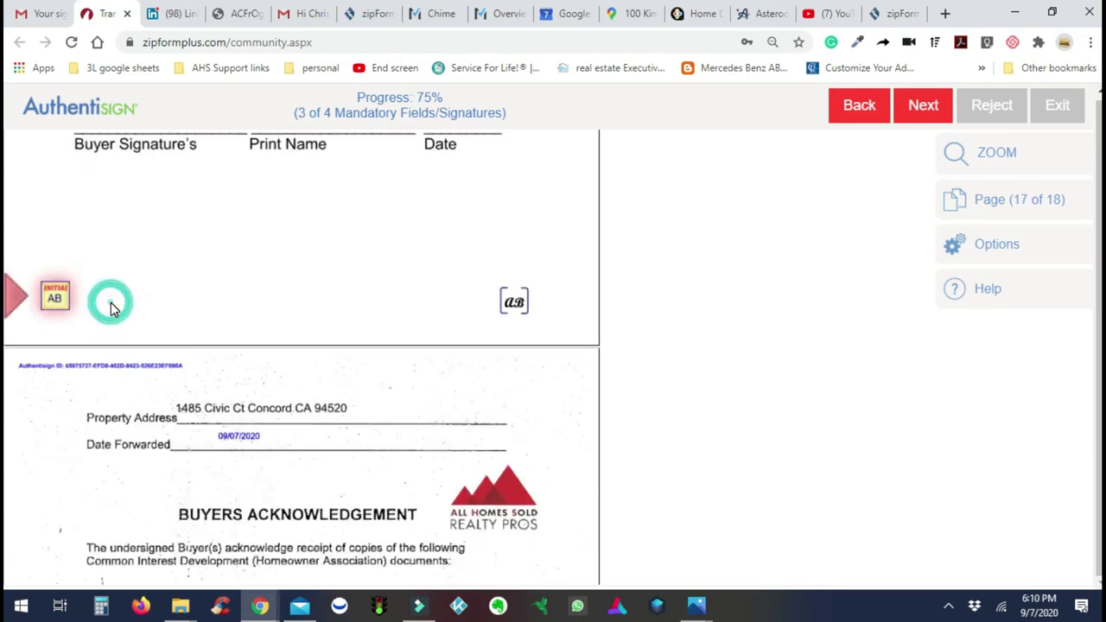
{"action": "left_click", "coordinate": [111, 304]}
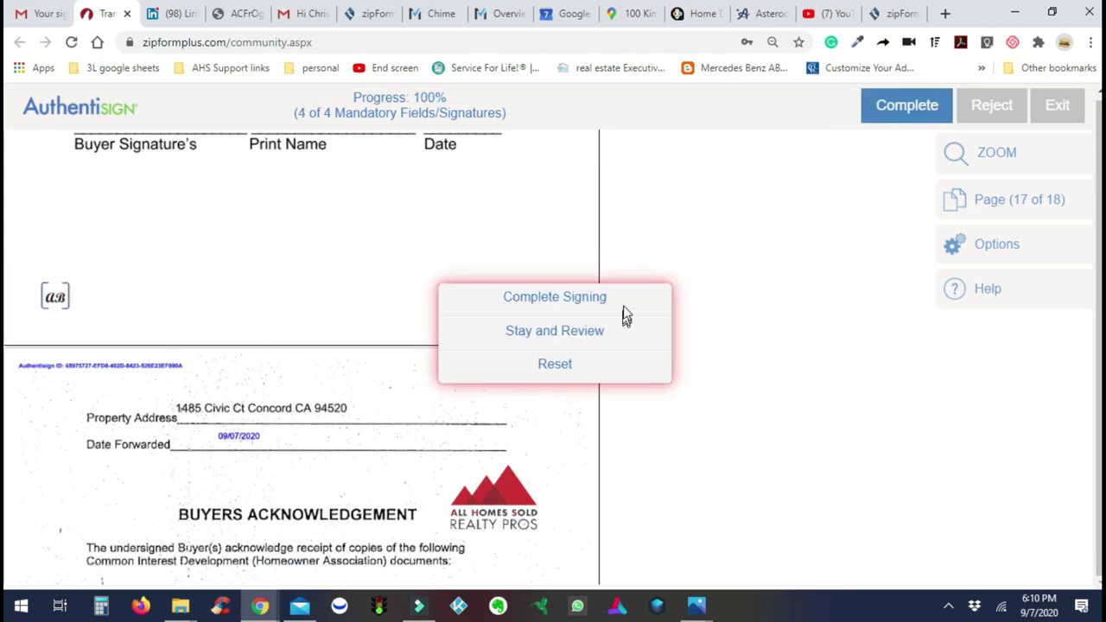
- Complete the agent's signing, dismiss the success confirmation and close the signing tab
{"action": "left_click", "coordinate": [594, 303]}
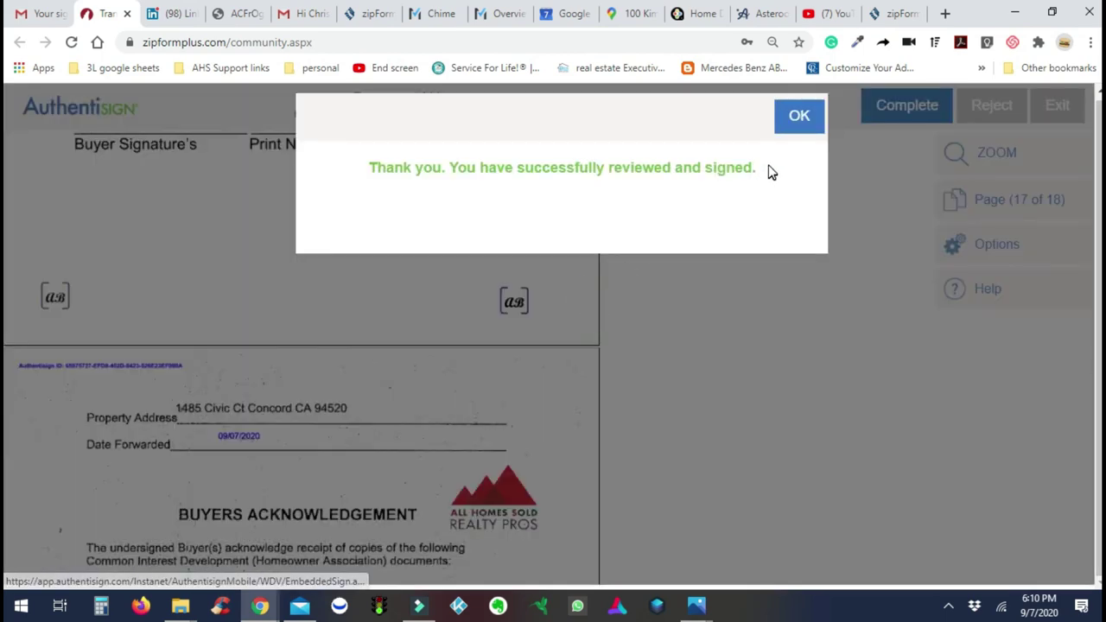
{"action": "left_click", "coordinate": [801, 116]}
{"action": "key", "text": "ctrl+w"}
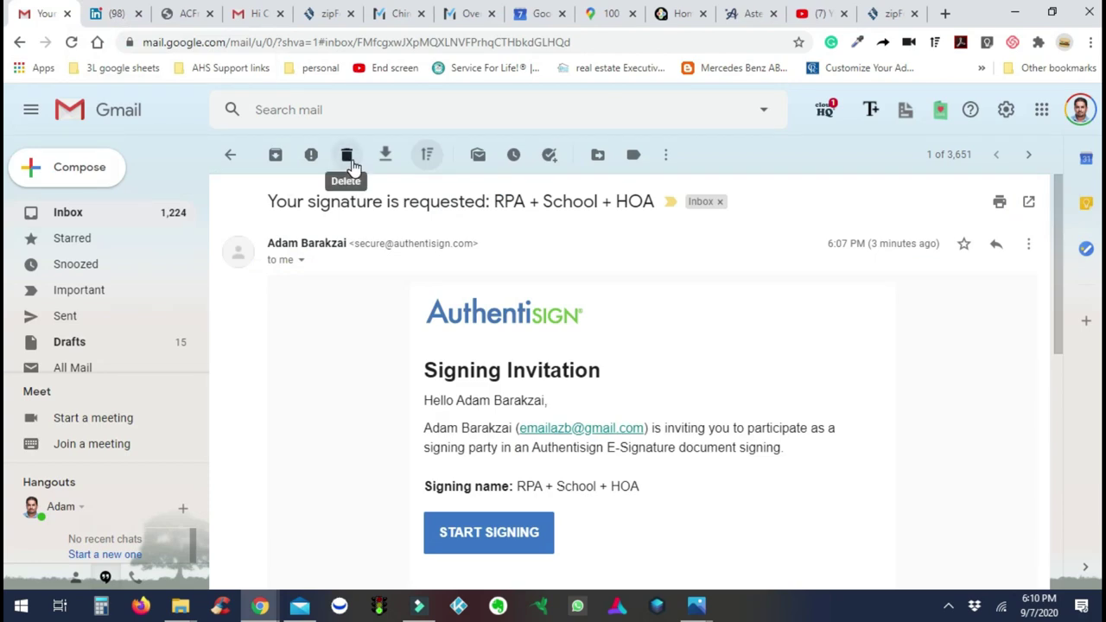
- Trash the signature request email, then review the Signing updated notice's participant line and trash it too
{"action": "left_click", "coordinate": [346, 156]}
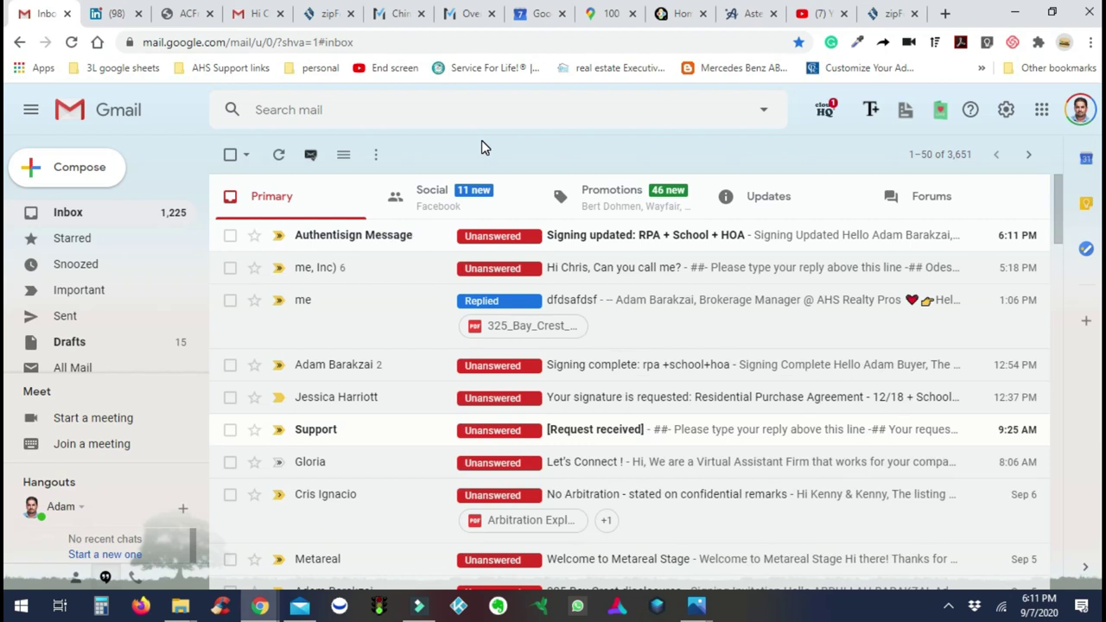
{"action": "left_click", "coordinate": [618, 251]}
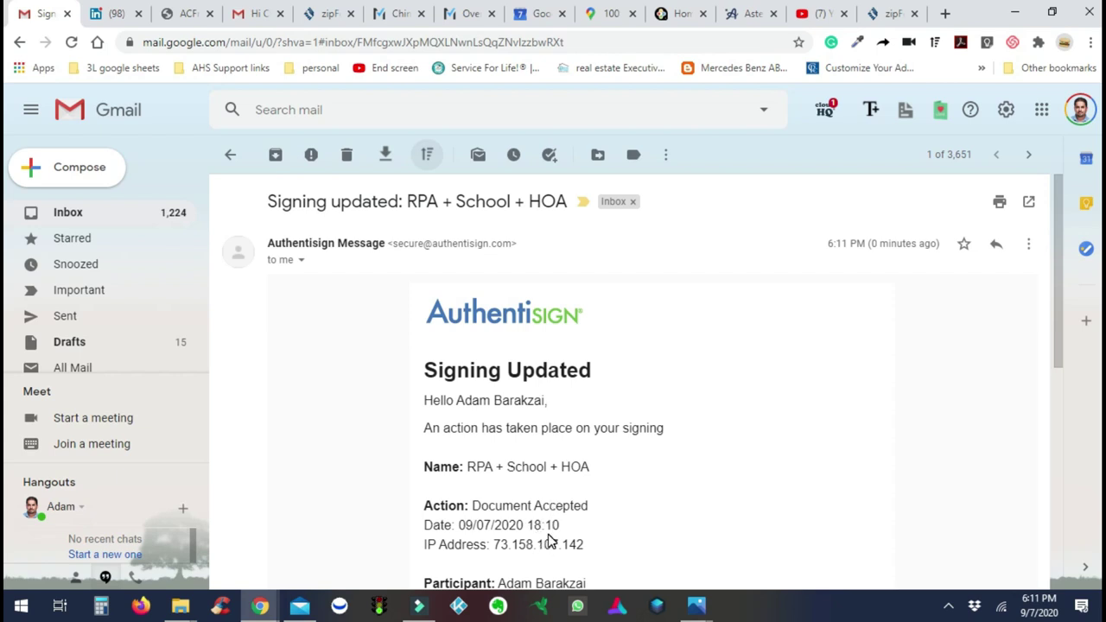
{"action": "scroll", "coordinate": [549, 540], "scroll_direction": "down", "scroll_amount": 2}
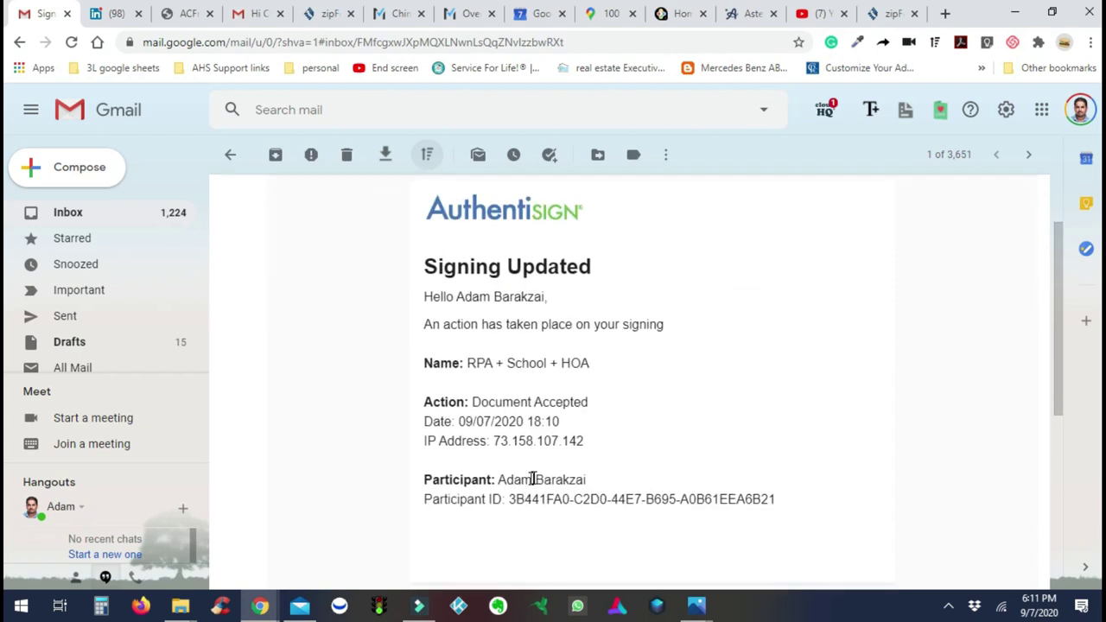
{"action": "left_click_drag", "start_coordinate": [505, 480], "coordinate": [572, 480]}
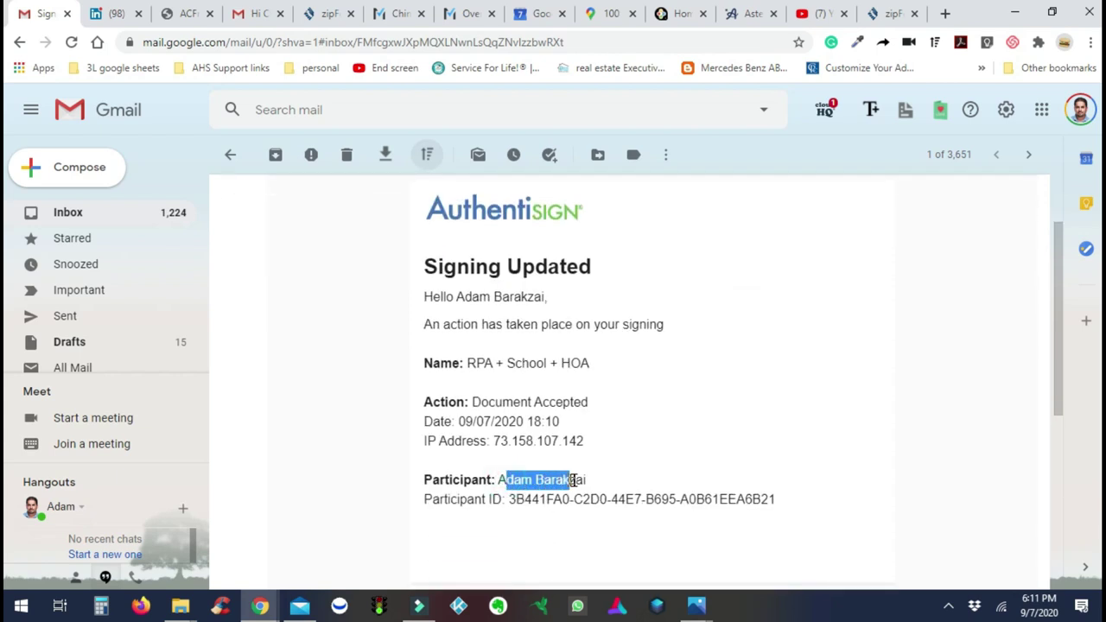
{"action": "left_click", "coordinate": [588, 479]}
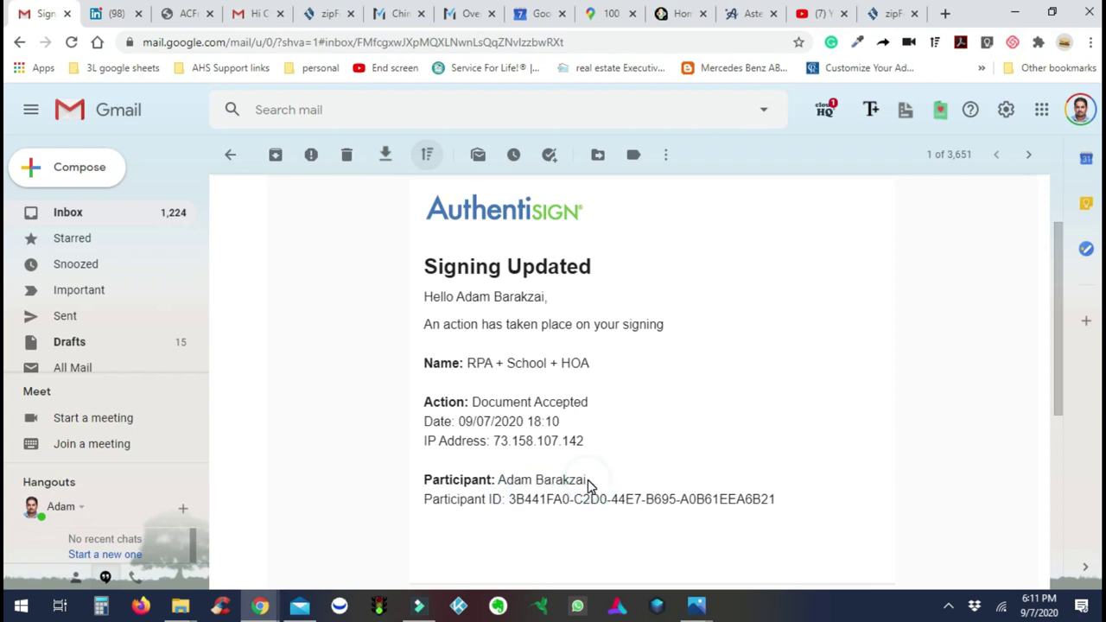
{"action": "left_click", "coordinate": [350, 157]}
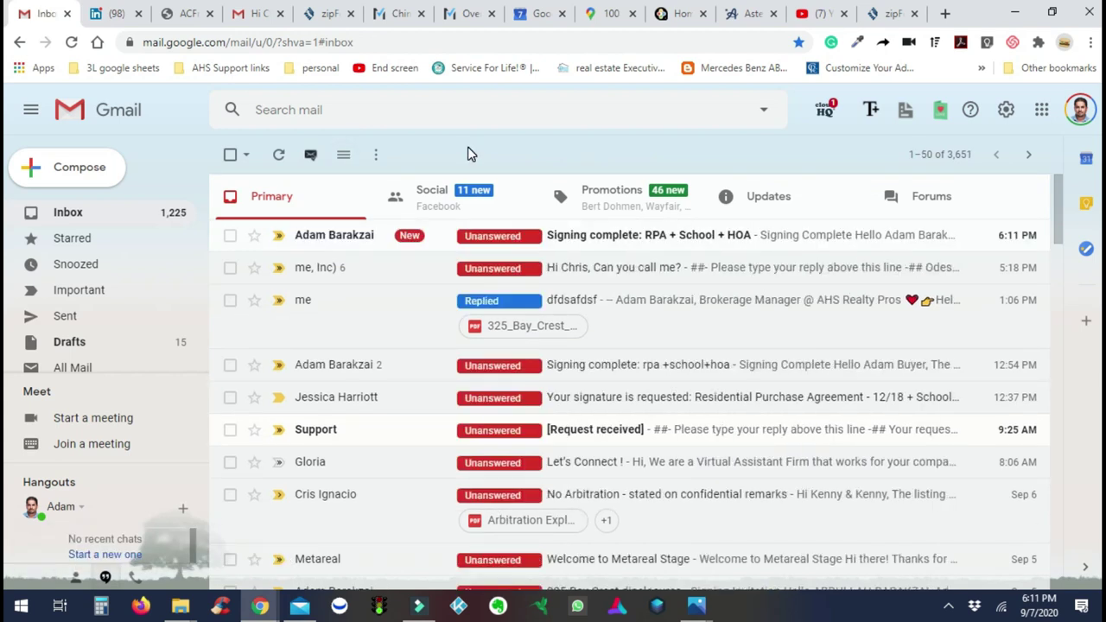
{"action": "left_click", "coordinate": [614, 236]}
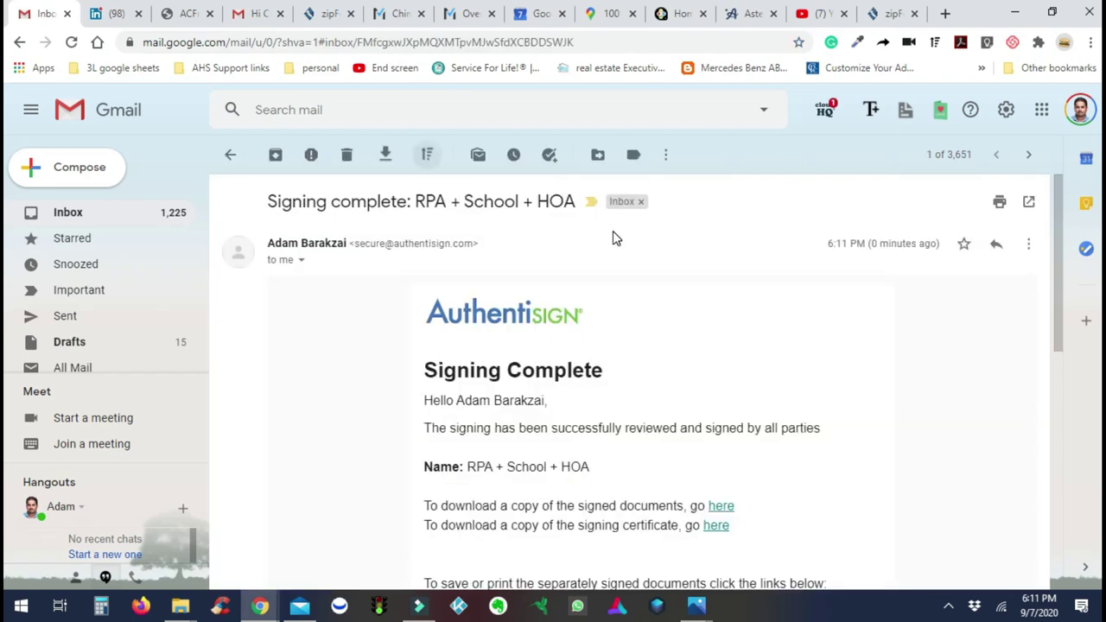
{"action": "scroll", "coordinate": [598, 350], "scroll_direction": "down", "scroll_amount": 3}
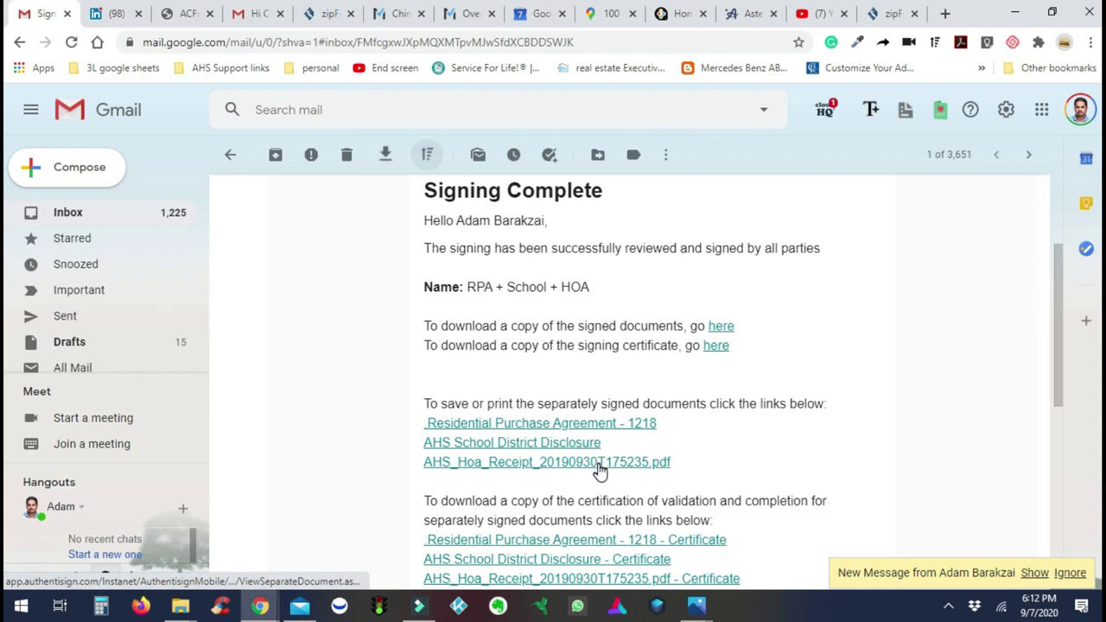
{"action": "scroll", "coordinate": [683, 462], "scroll_direction": "down", "scroll_amount": 2}
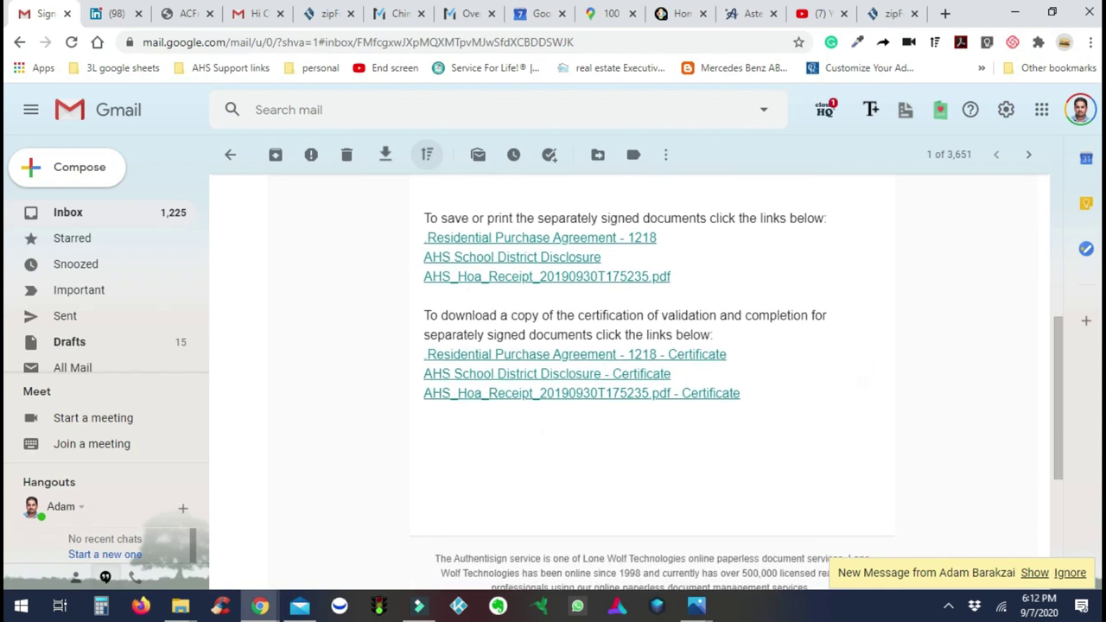
{"action": "scroll", "coordinate": [643, 380], "scroll_direction": "up", "scroll_amount": 2}
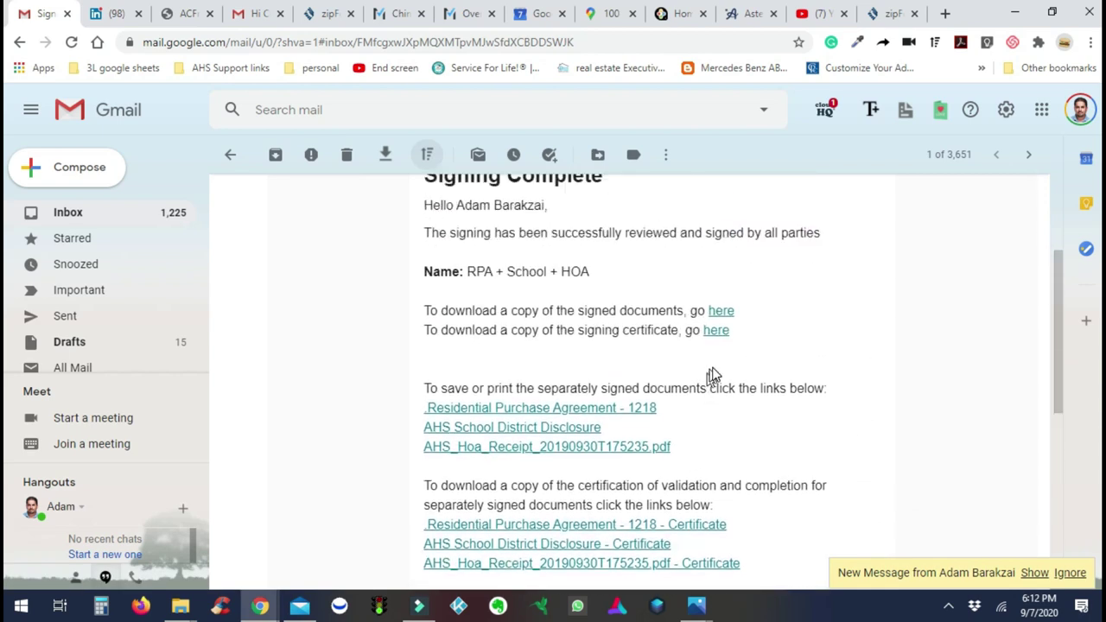
- Open the signed documents PDF and scroll through its 18 pages checking the buyer's signatures and dates
{"action": "left_click", "coordinate": [724, 313]}
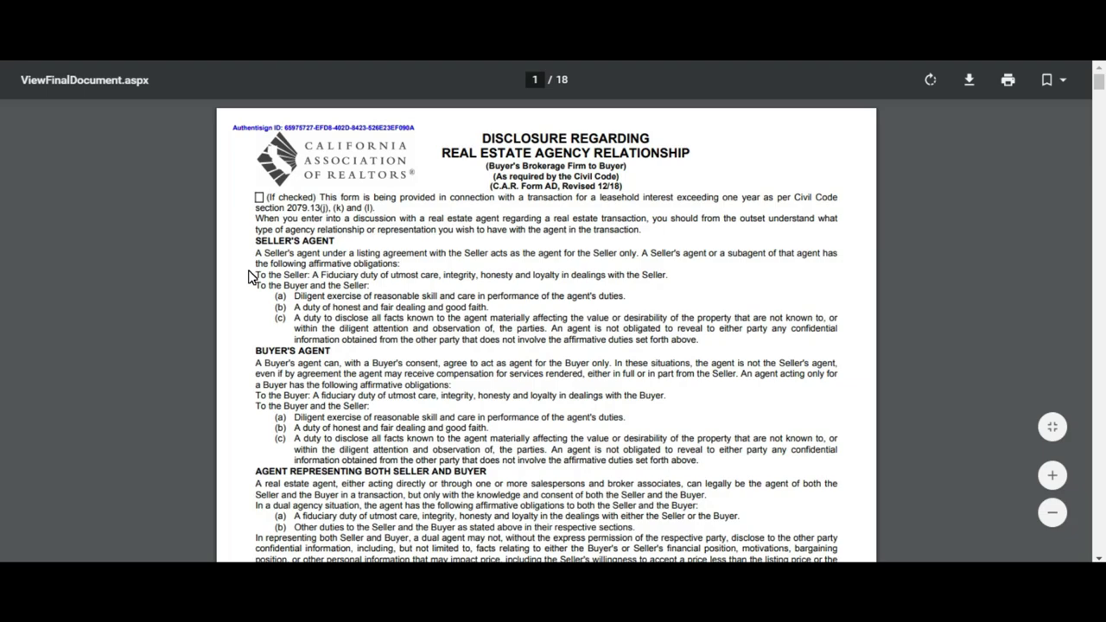
{"action": "scroll", "coordinate": [251, 277], "scroll_direction": "down", "scroll_amount": 3}
{"action": "scroll", "coordinate": [251, 276], "scroll_direction": "up", "scroll_amount": 3}
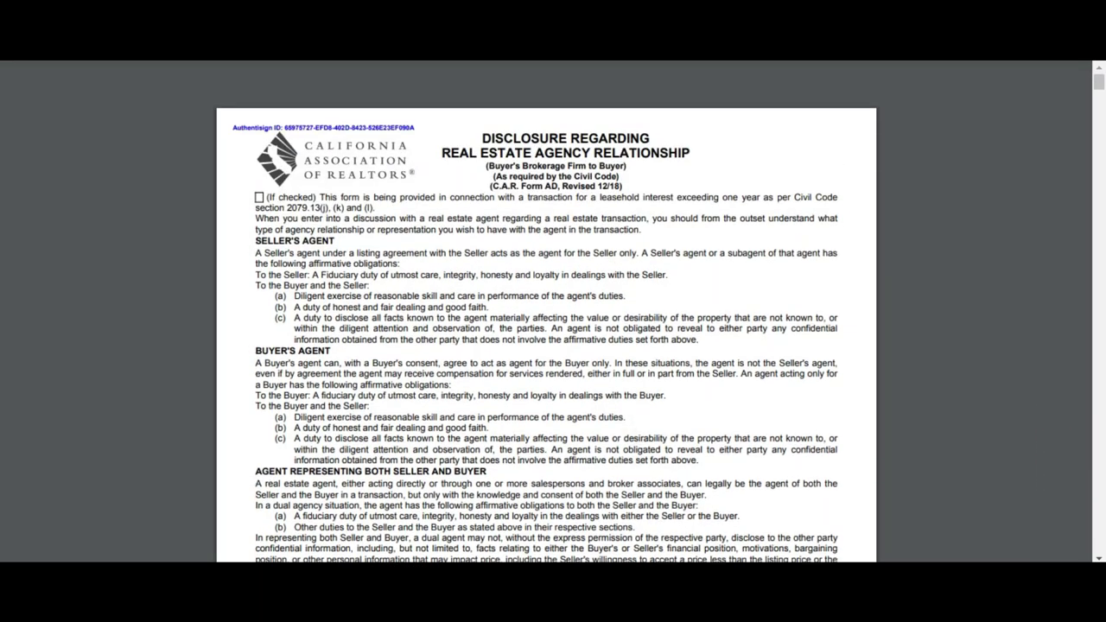
{"action": "scroll", "coordinate": [546, 311], "scroll_direction": "down", "scroll_amount": 20}
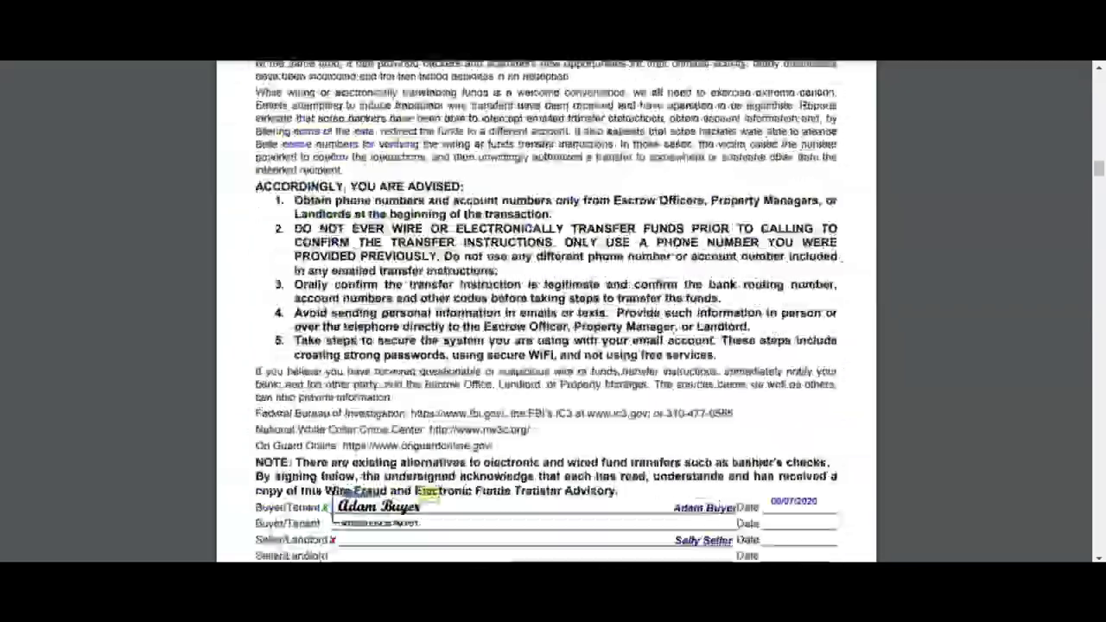
{"action": "scroll", "coordinate": [546, 311], "scroll_direction": "down", "scroll_amount": 20}
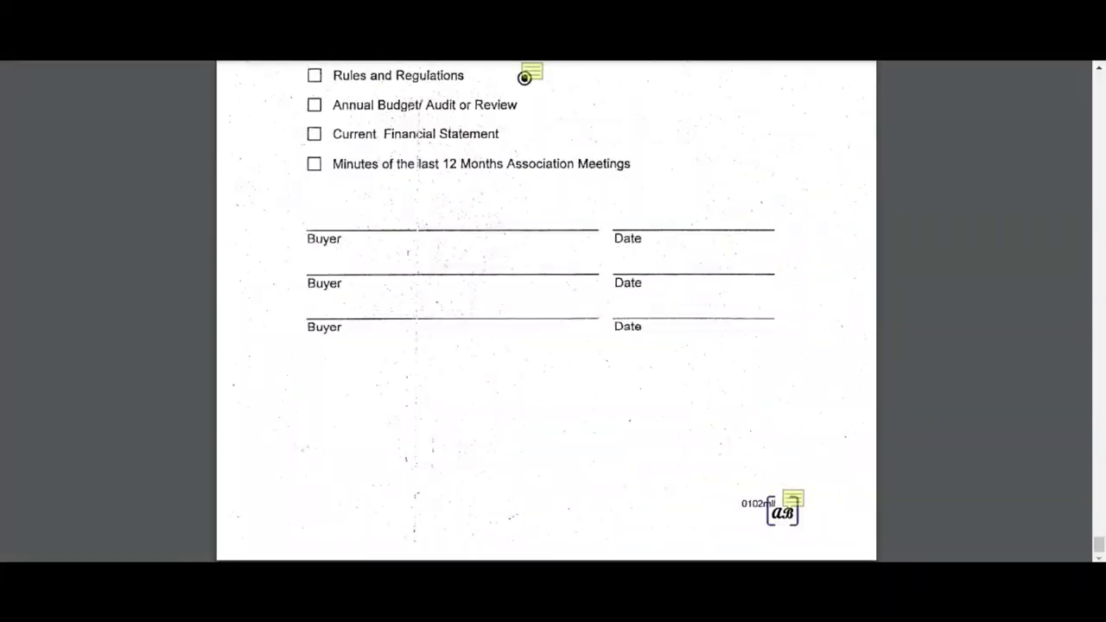
{"action": "scroll", "coordinate": [546, 311], "scroll_direction": "up", "scroll_amount": 3}
{"action": "scroll", "coordinate": [546, 311], "scroll_direction": "up", "scroll_amount": 1}
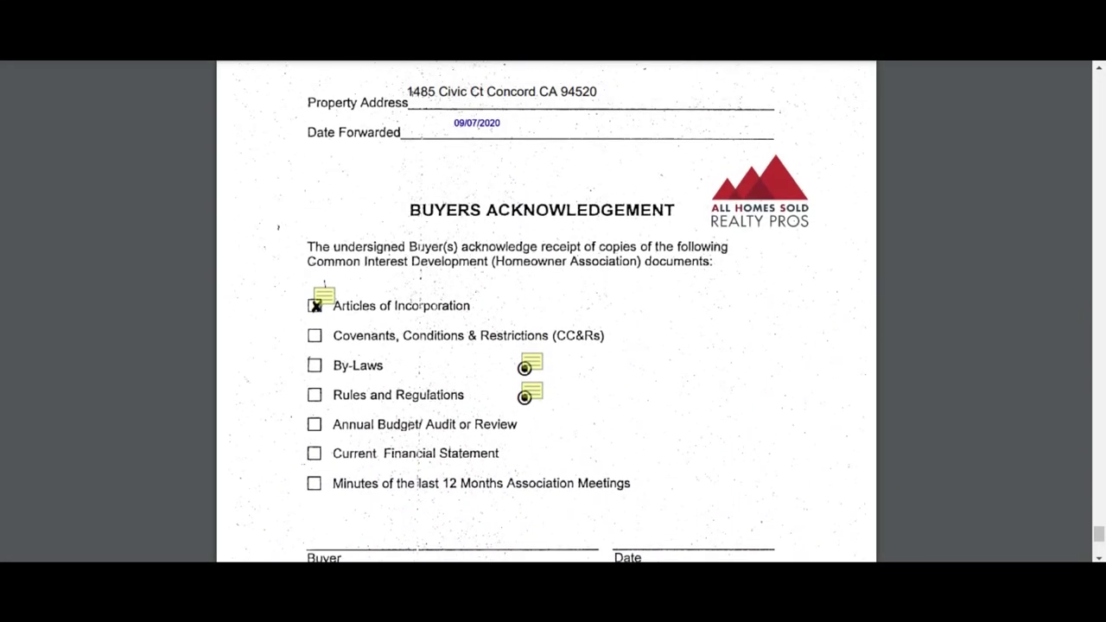
{"action": "scroll", "coordinate": [546, 311], "scroll_direction": "down", "scroll_amount": 15}
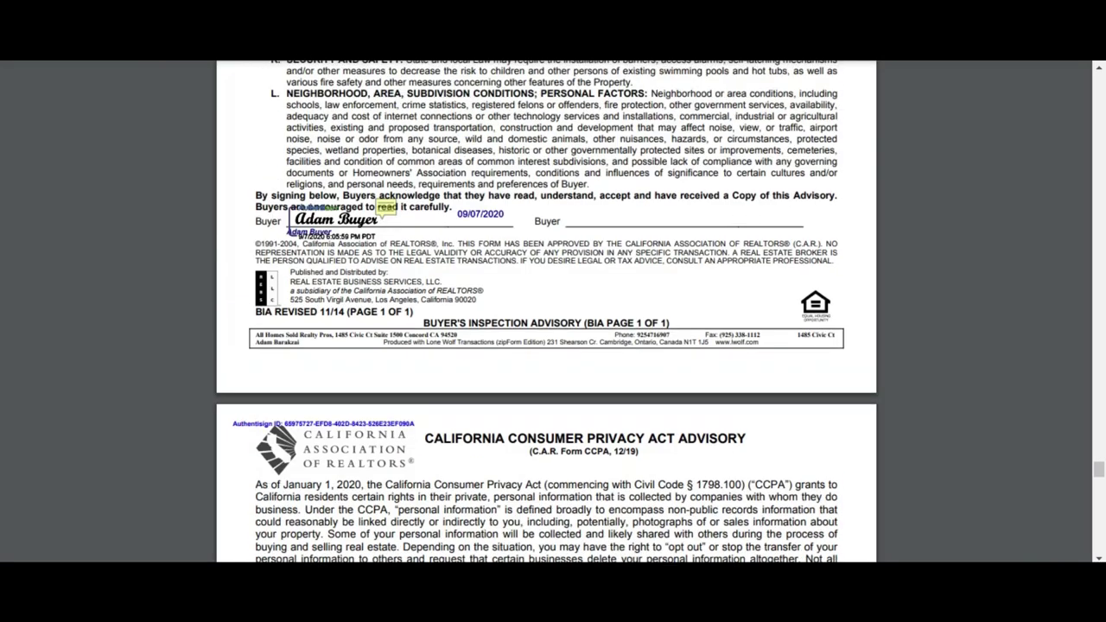
{"action": "scroll", "coordinate": [546, 311], "scroll_direction": "up", "scroll_amount": 2}
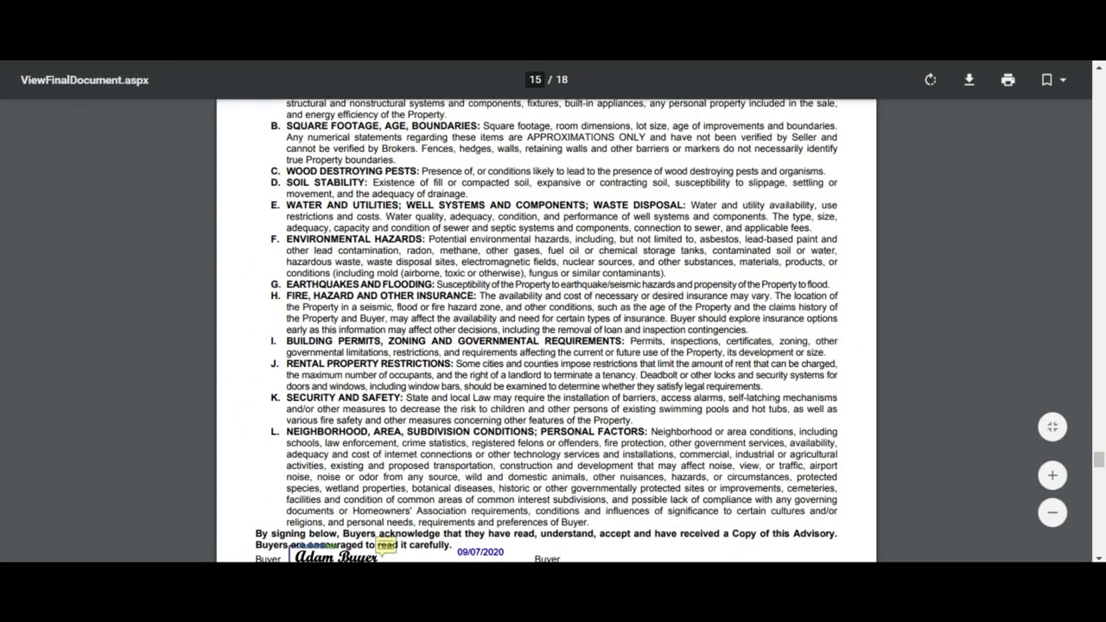
{"action": "scroll", "coordinate": [546, 328], "scroll_direction": "up", "scroll_amount": 3}
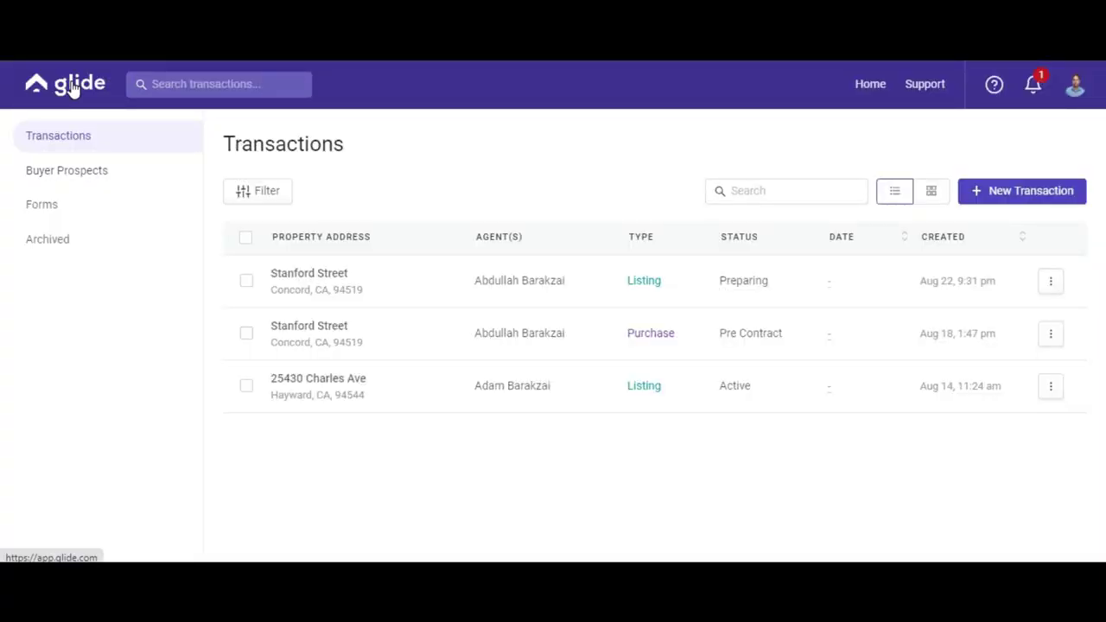
- Start a new transaction from Glide's Transactions page
{"action": "left_click", "coordinate": [1039, 193]}
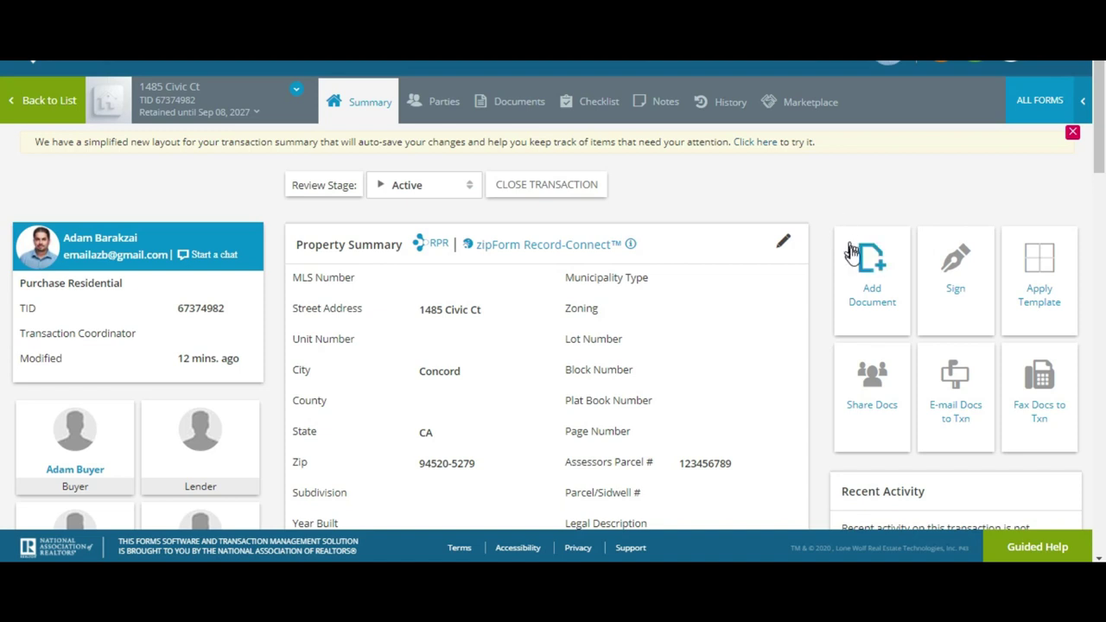
- Check that the RPA + School + HOA e-signature packet shows as completed
{"action": "left_click", "coordinate": [858, 282]}
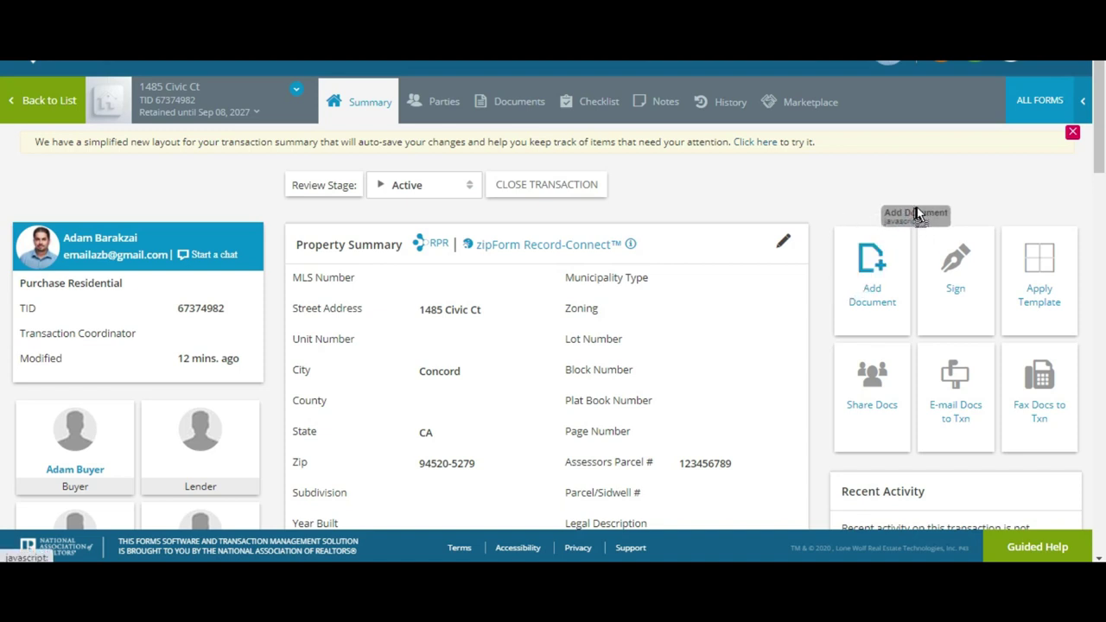
{"action": "left_click", "coordinate": [957, 320]}
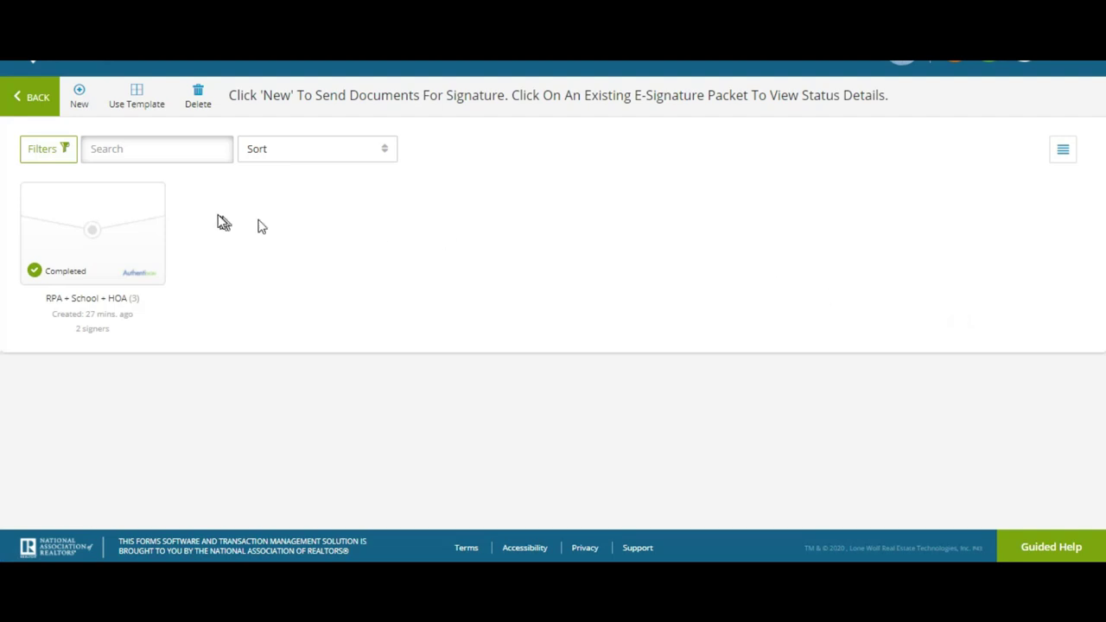
{"action": "left_click", "coordinate": [130, 212]}
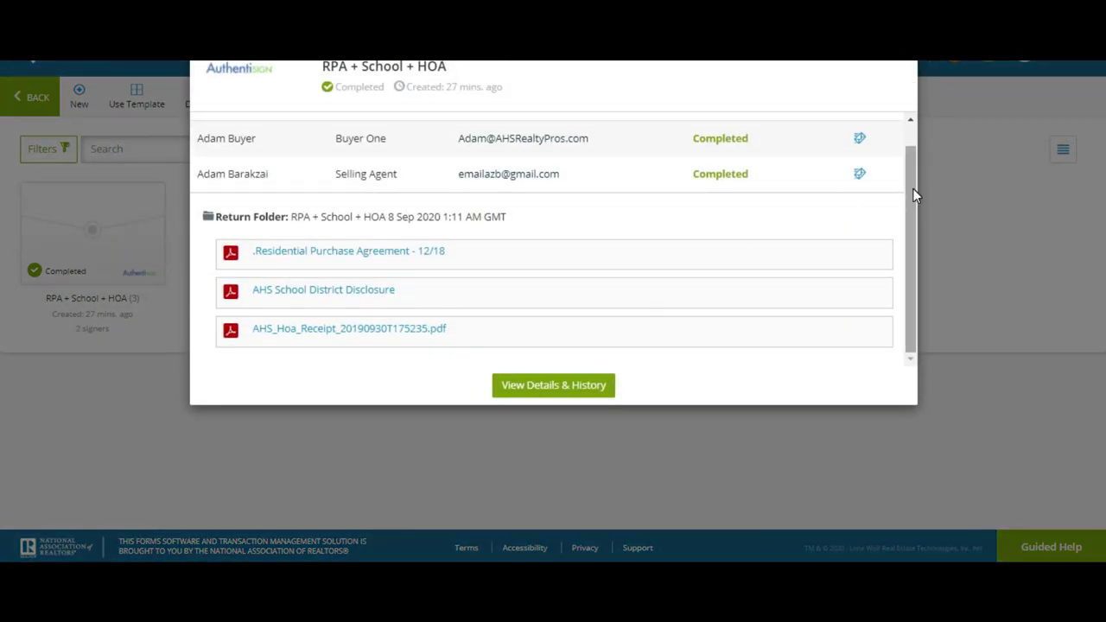
{"action": "left_click_drag", "start_coordinate": [911, 184], "coordinate": [911, 124]}
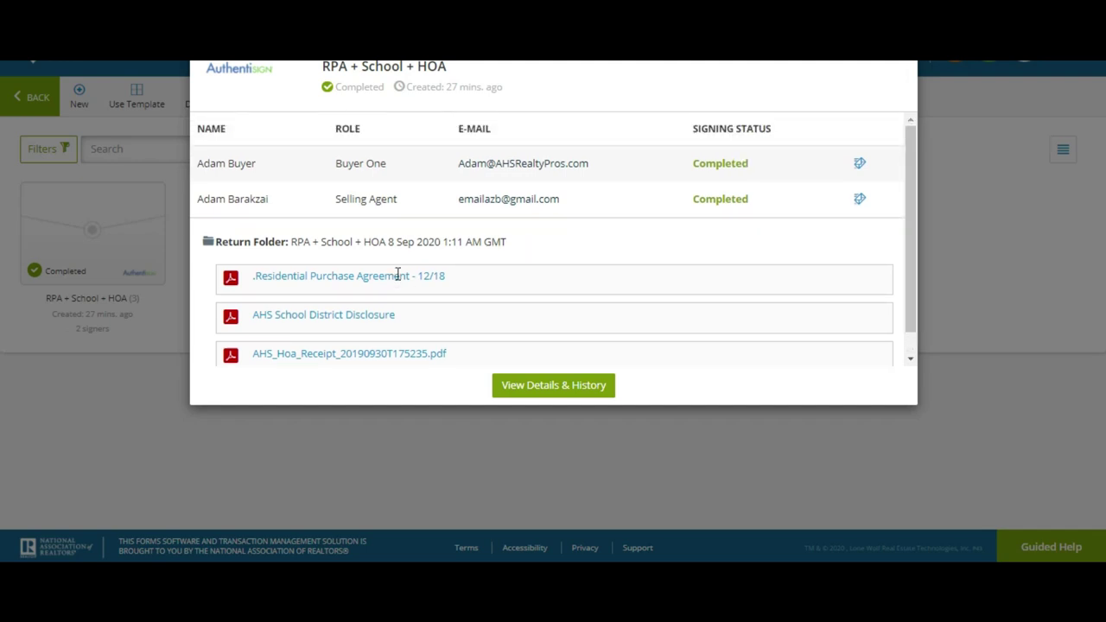
{"action": "left_click", "coordinate": [920, 64]}
- Open the 'RPA + School + HOA 8 Sep' folder holding the signed PDFs and Signing Certificate
{"action": "left_click", "coordinate": [36, 96]}
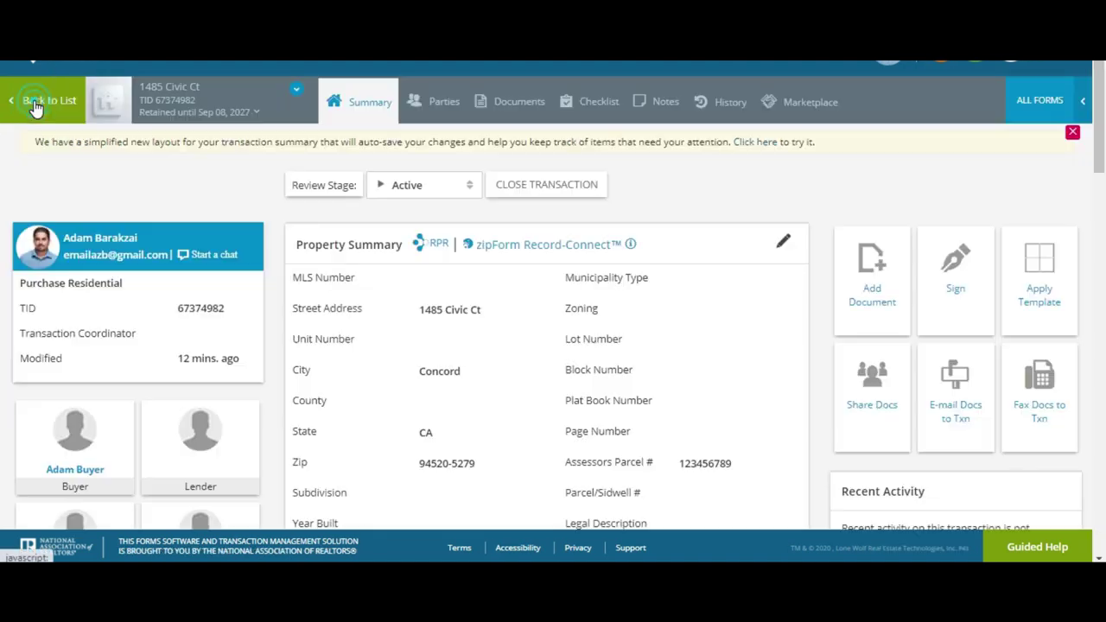
{"action": "scroll", "coordinate": [1045, 212], "scroll_direction": "down", "scroll_amount": 2}
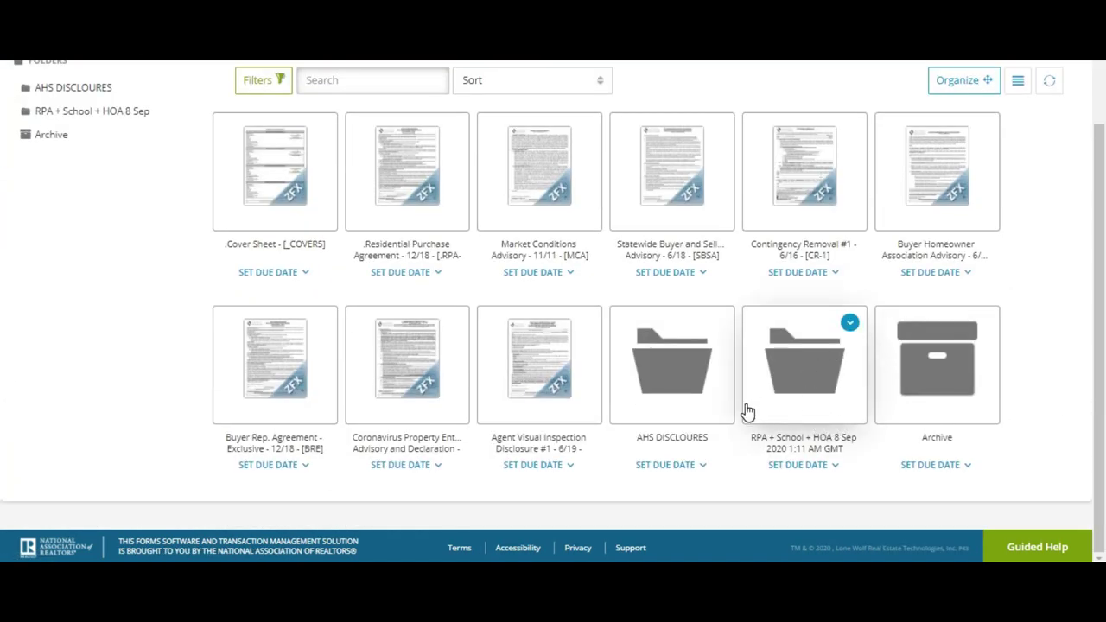
{"action": "left_click_drag", "start_coordinate": [796, 386], "coordinate": [815, 389]}
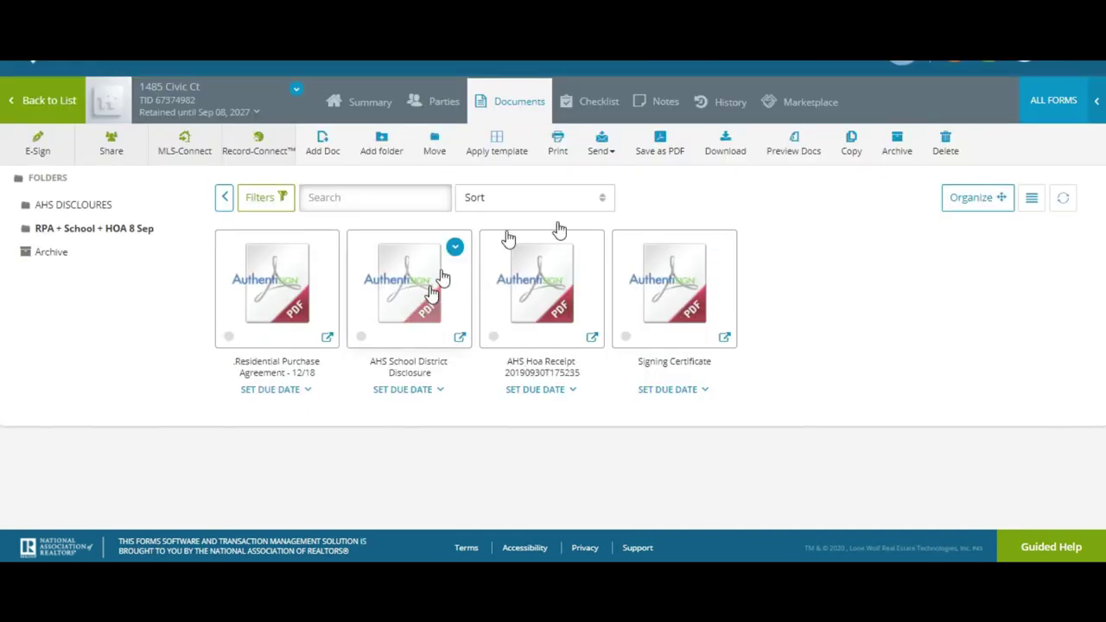